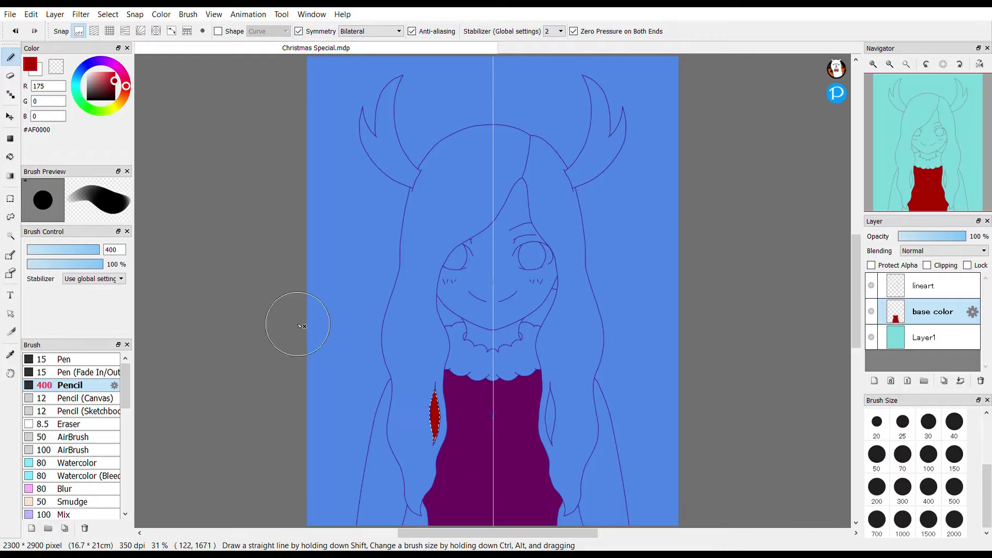
Step: Select the narrow sleeve opening on the right side of the torso and paint it dark red (#AF0000)
key("ctrl+d")
left_click(873, 65)
left_click_drag(927, 148, 943, 178)
left_click(10, 237)
left_click(509, 289)
key("b")
left_click_drag(504, 207, 443, 429)
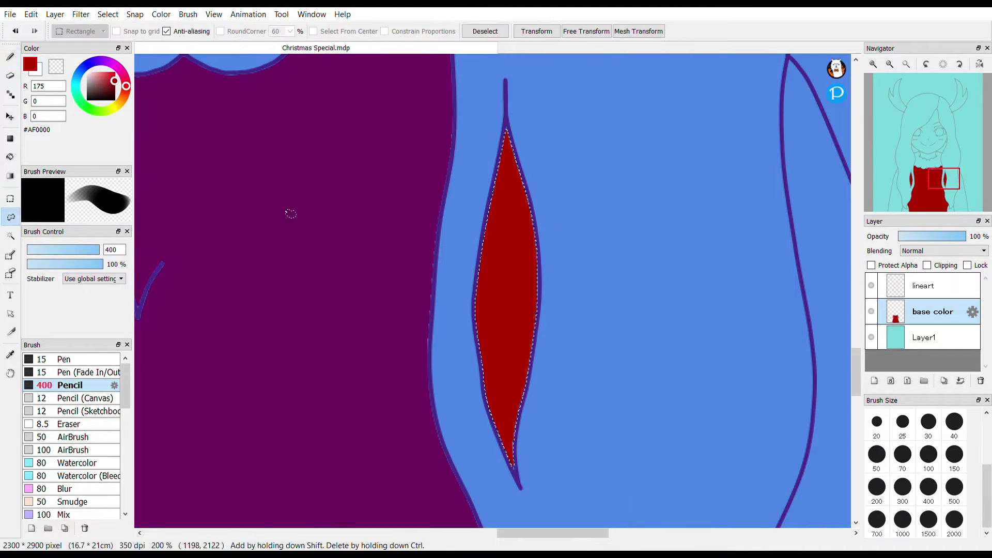
Step: Clear the selection and touch up the red edges around the right sliver with a 25 px Pencil
key("ctrl+d")
left_click(902, 422)
left_click_drag(943, 179, 930, 179)
left_click_drag(474, 251, 451, 305)
scroll(559, 197, "right", 5)
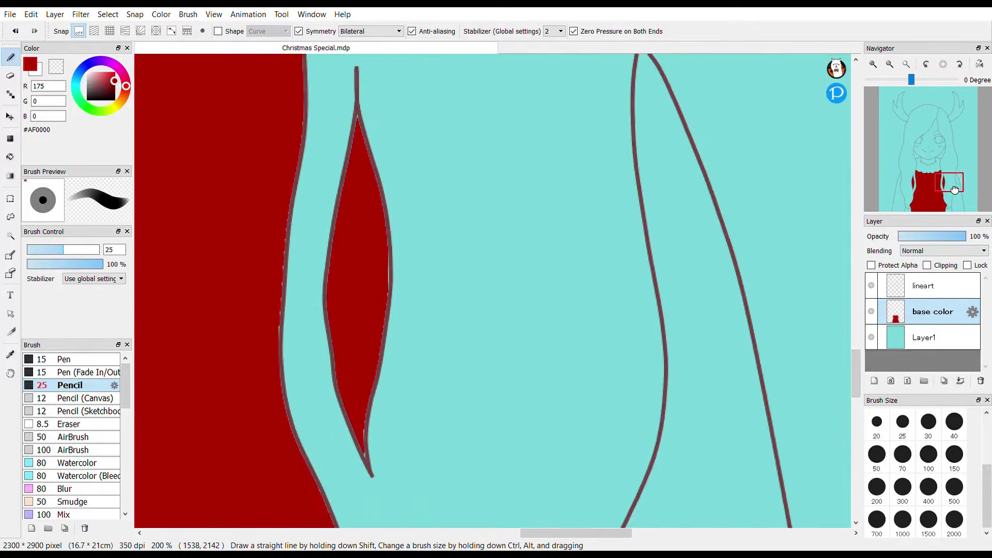
Step: Paint the upper tip of the outer right sleeve dark red with a 12 px Pencil and bilateral symmetry
scroll(921, 413, "up", 1)
left_click(929, 415)
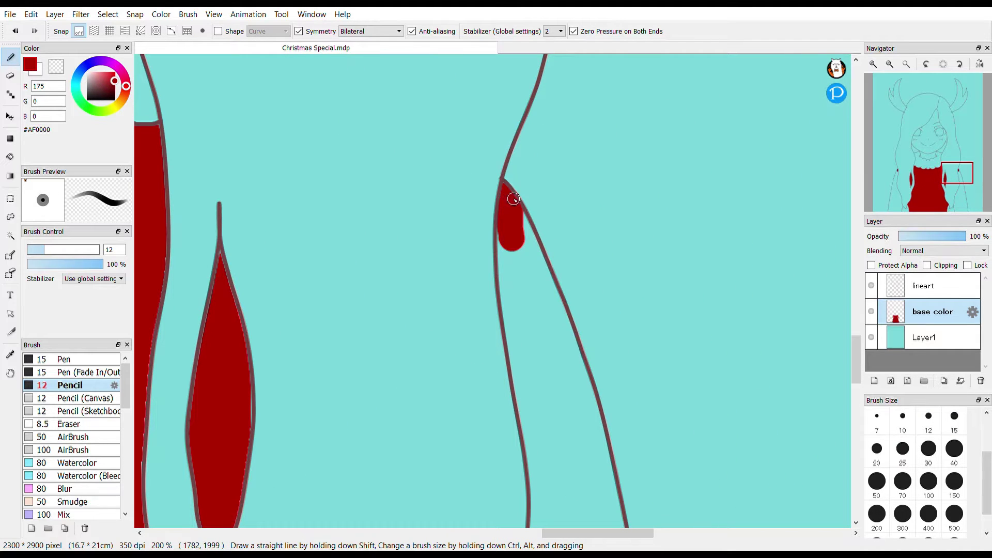
mouse_move(508, 327)
left_mouse_down()
mouse_move(513, 281)
mouse_move(536, 278)
left_mouse_up()
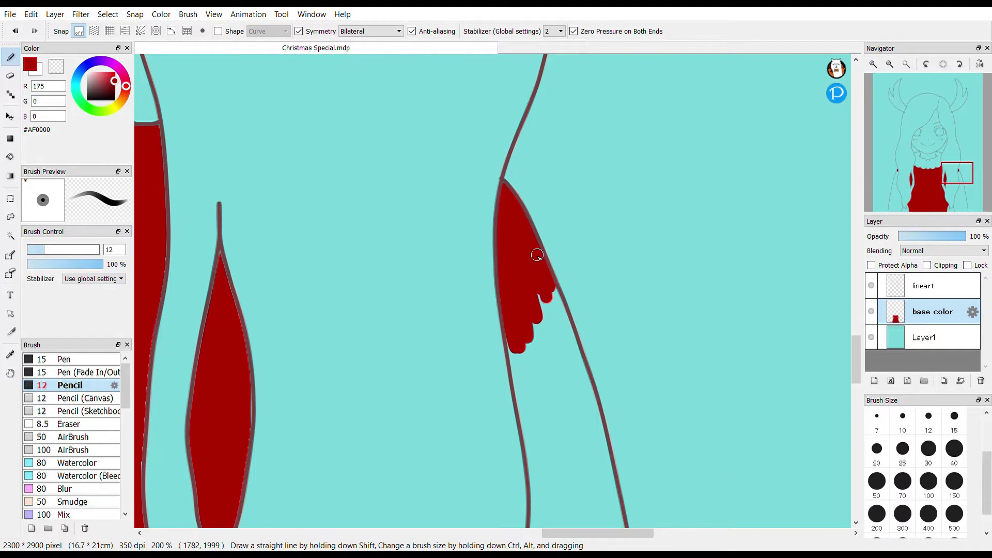
left_click_drag(534, 322, 549, 316)
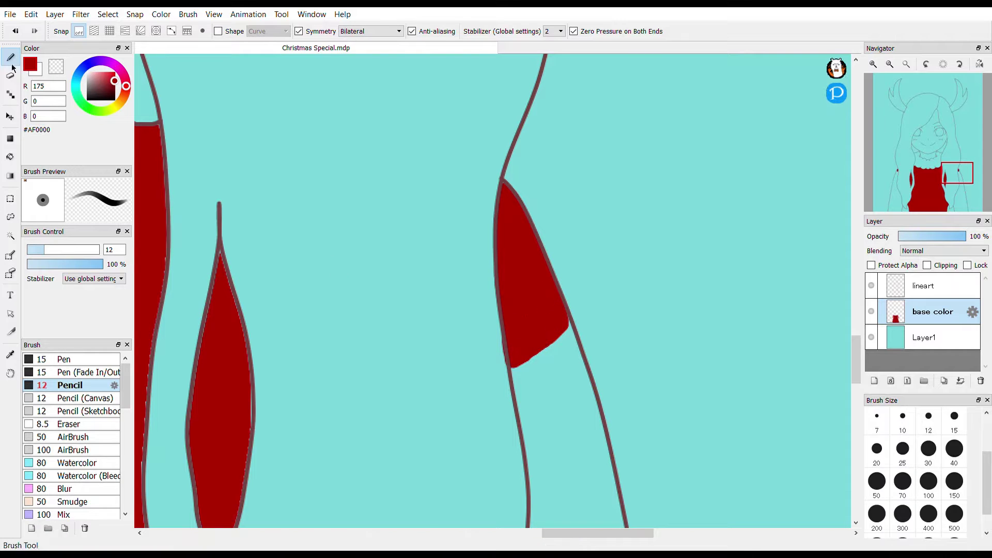
key("e")
key("b")
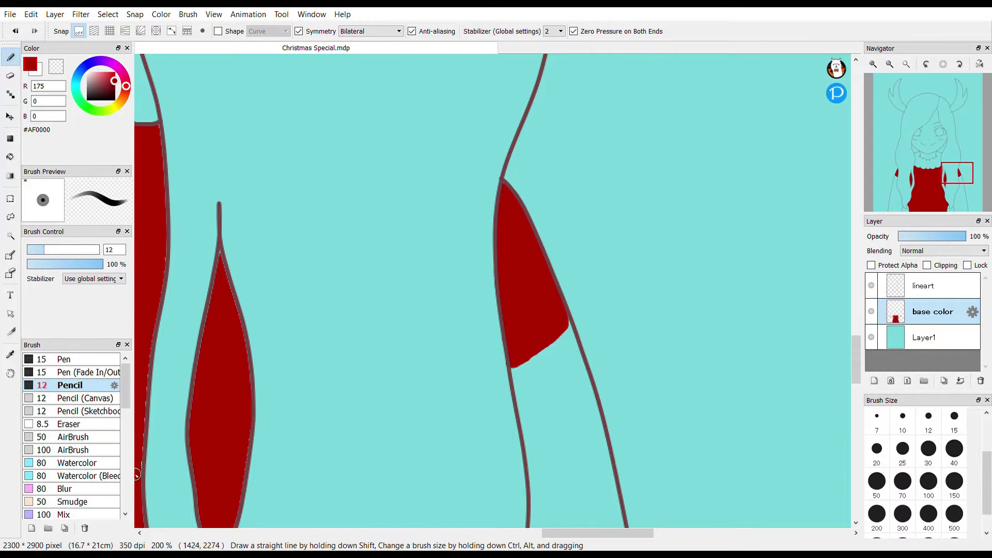
Step: Select the remaining lower part of the right sleeve and fill it with dark red using a 2000 px Pencil
key("w")
key("ctrl+0")
left_click(602, 465)
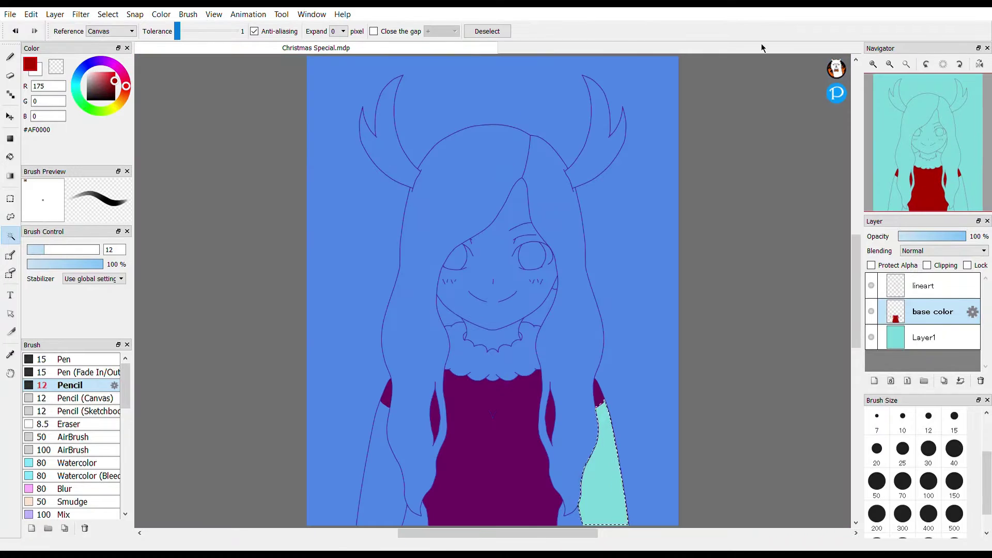
key("b")
scroll(921, 465, "down", 2)
left_click(954, 519)
left_click(547, 471)
Step: Fill the selected lower part of the left sleeve with dark red, clear the selection and set the Pencil size to 25
key("w")
left_click(382, 465)
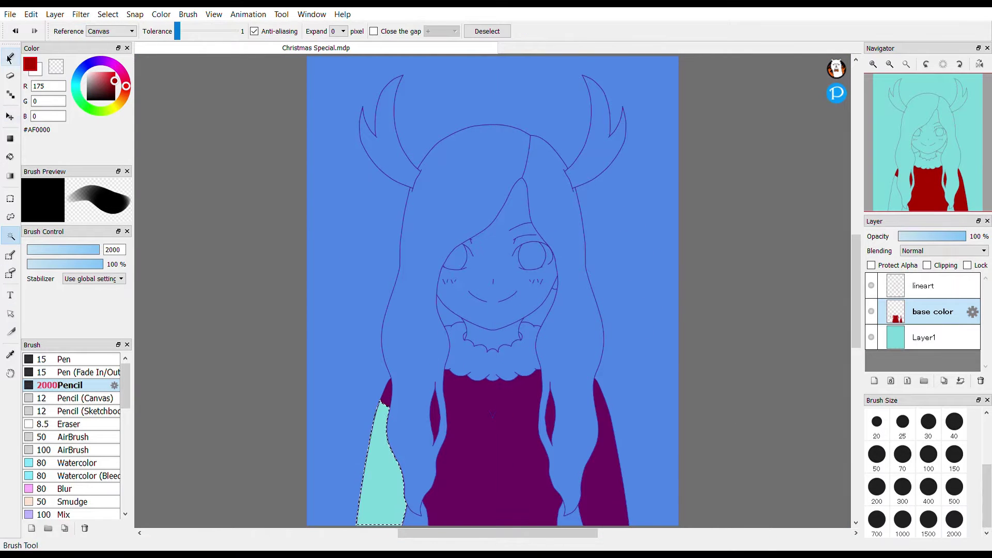
key("b")
left_click(382, 465)
key("ctrl+d")
key("l")
key("b")
left_click(902, 421)
scroll(673, 465, "up", 5)
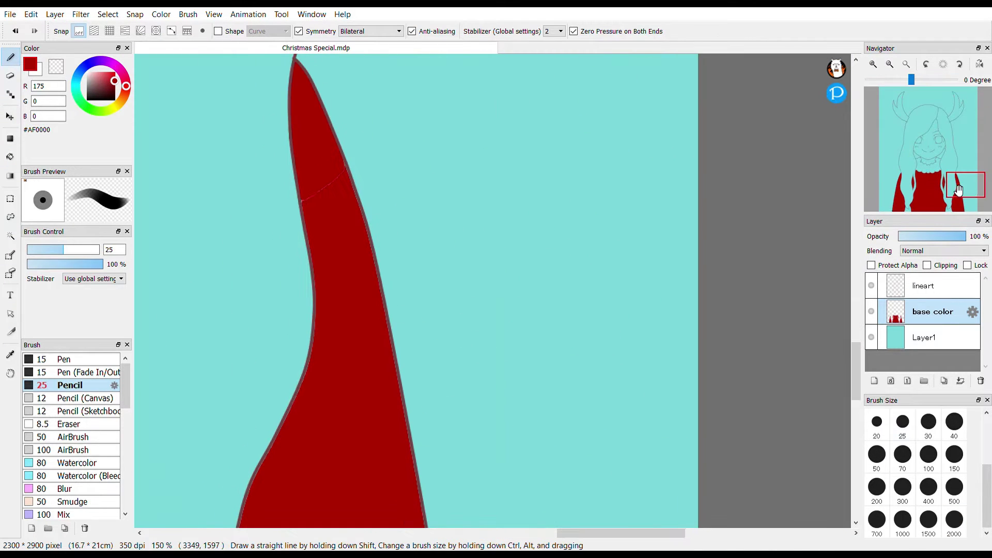
key("ctrl+0")
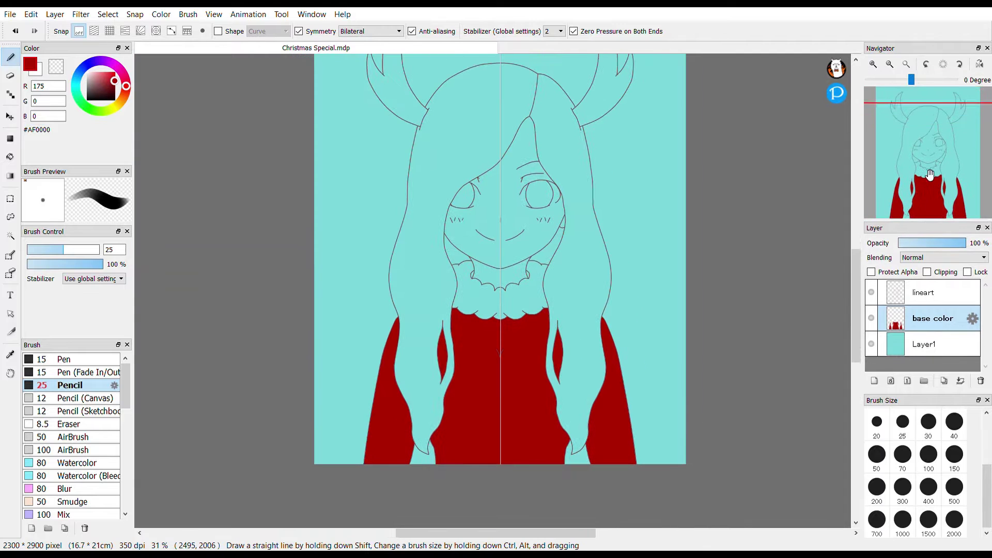
Step: Paint the middle of the ruffled collar white (#FFFFFF) on the base color layer, mirrored by symmetry
left_click(925, 149)
scroll(925, 149, "up", 3)
left_click_drag(924, 149, 929, 135)
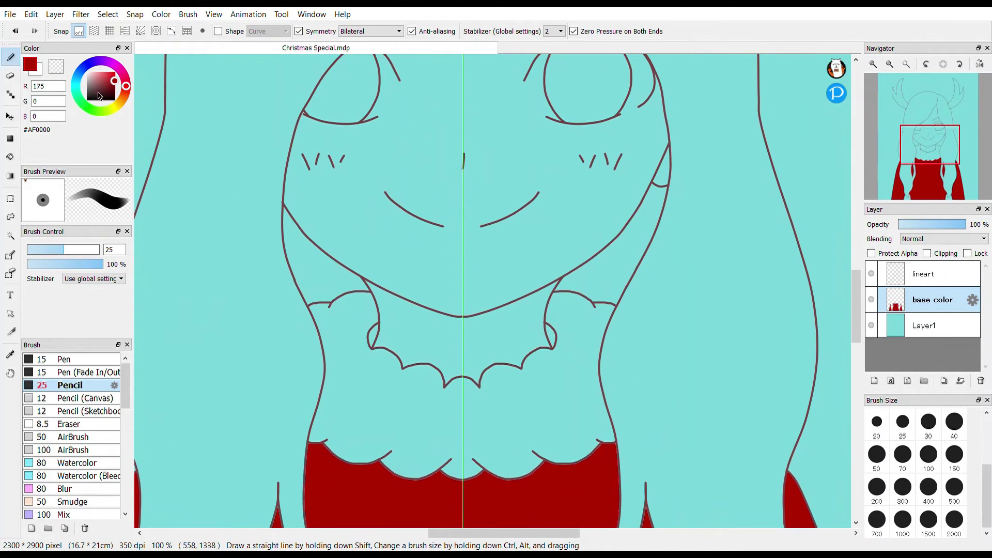
left_click_drag(381, 403, 424, 362)
scroll(516, 331, "up", 4)
mouse_move(465, 232)
left_mouse_down()
mouse_move(525, 288)
mouse_move(519, 322)
left_mouse_up()
left_click_drag(576, 215, 589, 191)
Step: Extend the collar's white with the 25 px Pencil to its lower scallops, outer corners and inner scalloped edge
key("e")
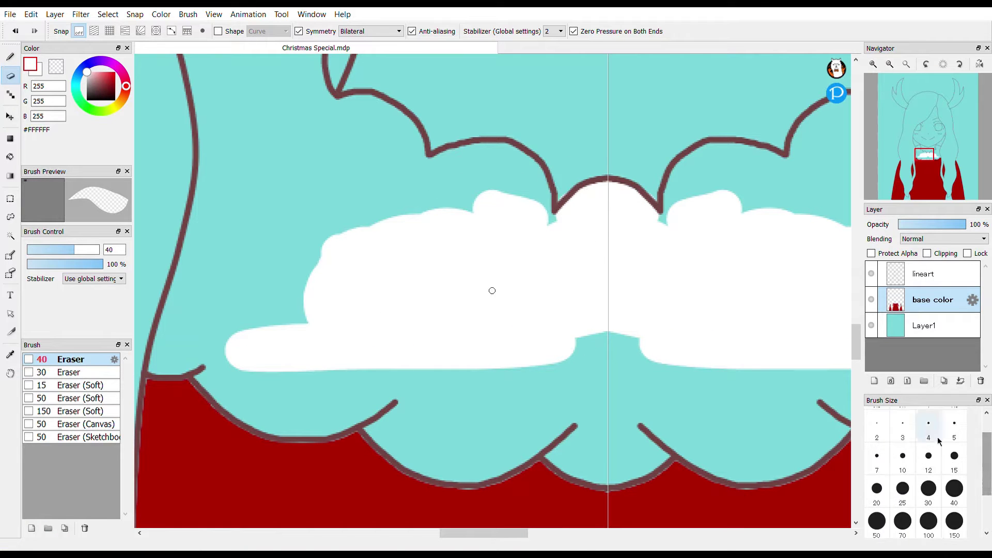
key("b")
mouse_move(543, 222)
left_mouse_down()
mouse_move(529, 182)
mouse_move(483, 159)
mouse_move(420, 207)
mouse_move(589, 290)
mouse_move(580, 395)
mouse_move(596, 468)
mouse_move(564, 453)
mouse_move(532, 366)
mouse_move(400, 446)
mouse_move(470, 470)
mouse_move(544, 421)
mouse_move(435, 435)
mouse_move(424, 378)
mouse_move(237, 395)
mouse_move(271, 417)
mouse_move(341, 416)
mouse_move(356, 389)
mouse_move(239, 355)
mouse_move(162, 355)
left_mouse_up()
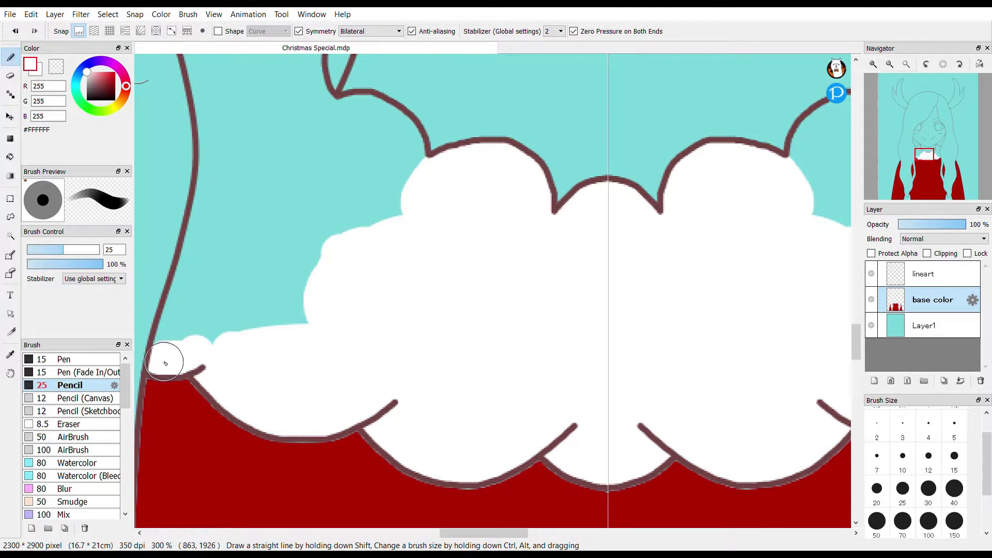
left_click(169, 426, "alt")
left_click(235, 336, "alt")
mouse_move(207, 217)
left_mouse_down()
mouse_move(186, 288)
mouse_move(222, 301)
mouse_move(313, 253)
mouse_move(404, 176)
mouse_move(407, 142)
mouse_move(383, 118)
mouse_move(335, 127)
mouse_move(212, 192)
left_mouse_up()
scroll(832, 321, "up", 3)
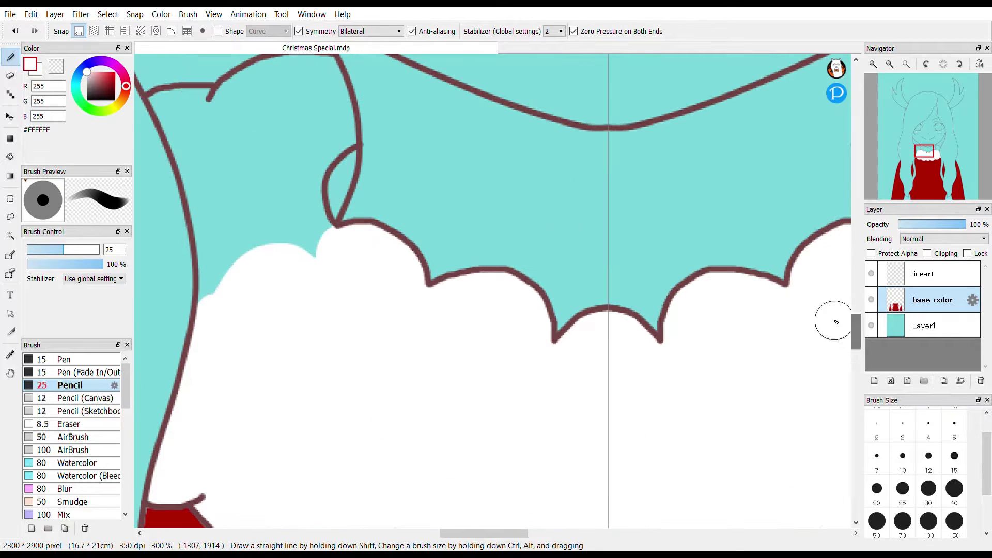
Step: Paint the upper sides of the collar white up to the neck line and the scalloped top edge
mouse_move(158, 93)
left_mouse_down()
mouse_move(180, 125)
mouse_move(215, 263)
left_mouse_up()
key("e")
key("b")
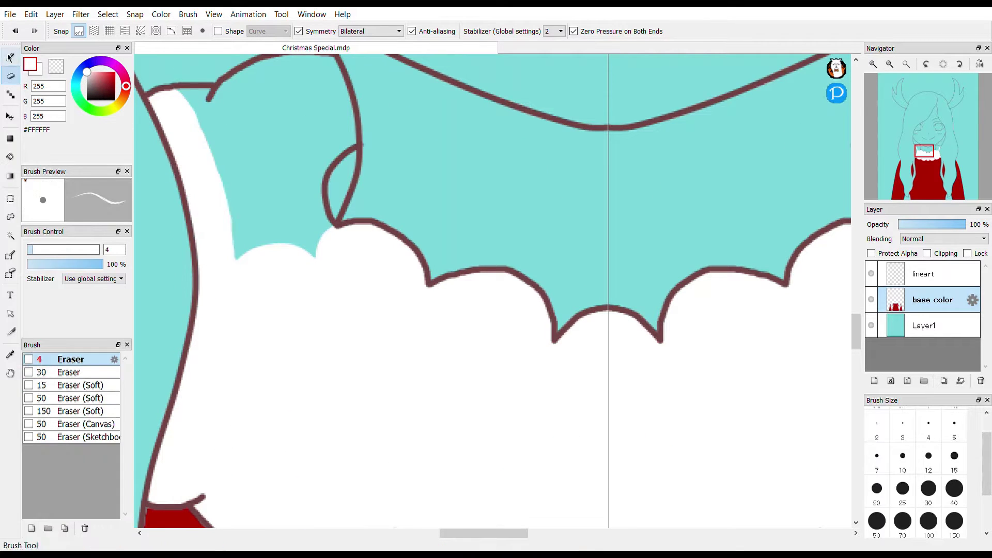
mouse_move(213, 107)
left_mouse_down()
mouse_move(222, 166)
mouse_move(274, 239)
mouse_move(311, 266)
mouse_move(306, 183)
mouse_move(335, 140)
mouse_move(335, 108)
mouse_move(314, 68)
mouse_move(250, 88)
mouse_move(287, 124)
left_mouse_up()
scroll(460, 126, "up", 3)
key("e")
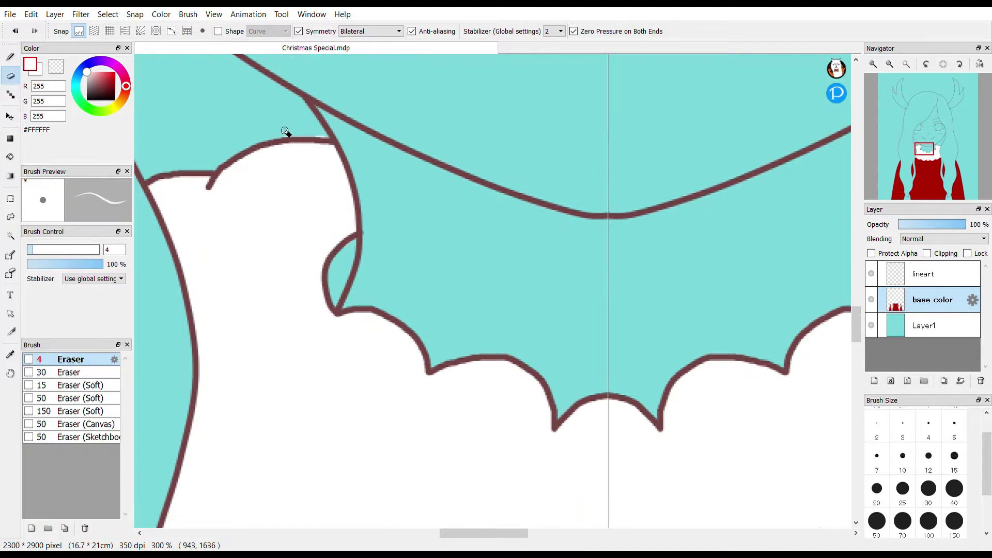
left_click(12, 58)
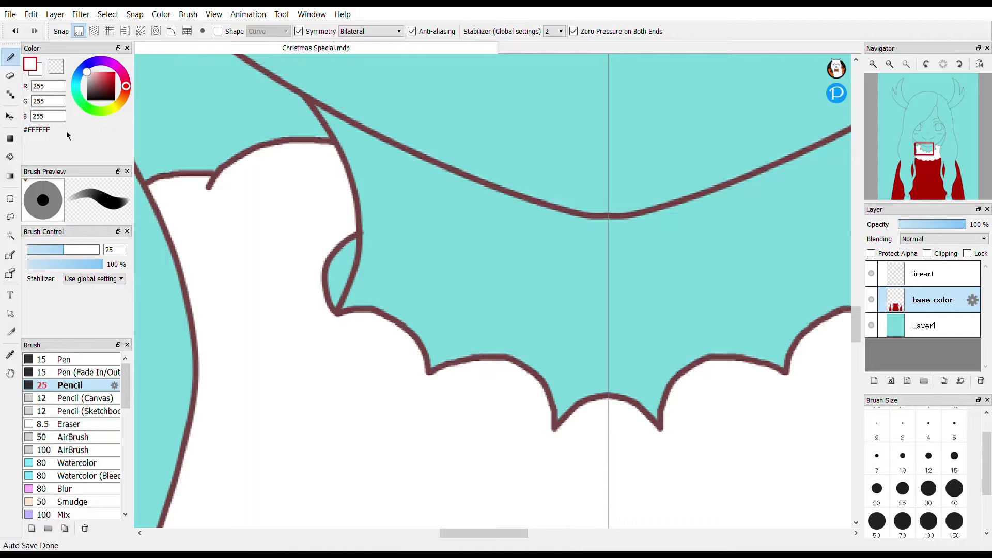
Step: Add a new layer above Layer1 and name it shading
left_click(912, 327)
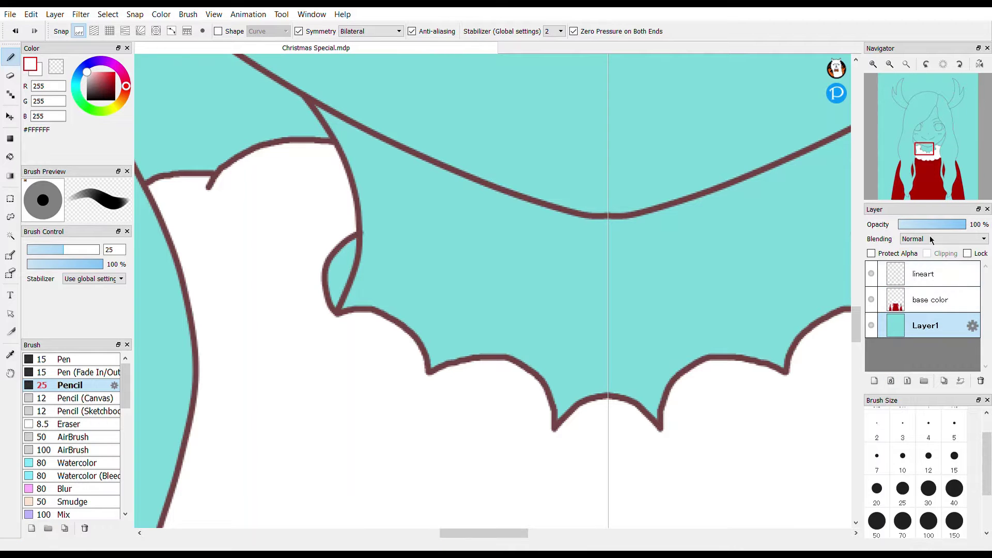
left_click(875, 379)
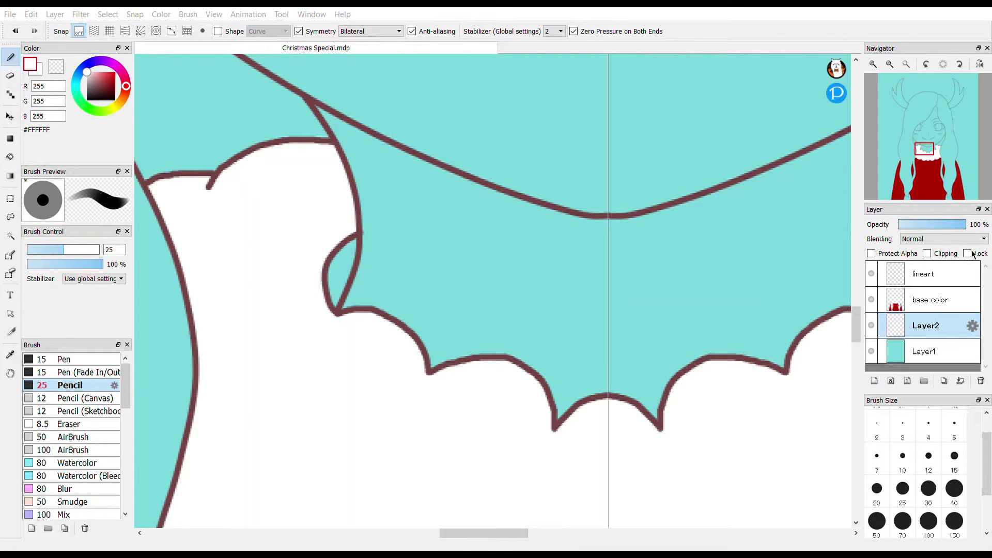
double_click(925, 325)
type("shading")
key("Return")
Step: Choose a black 50 px AirBrush, and place the shading layer above base color at 28% opacity
left_click(88, 99)
left_click(75, 437)
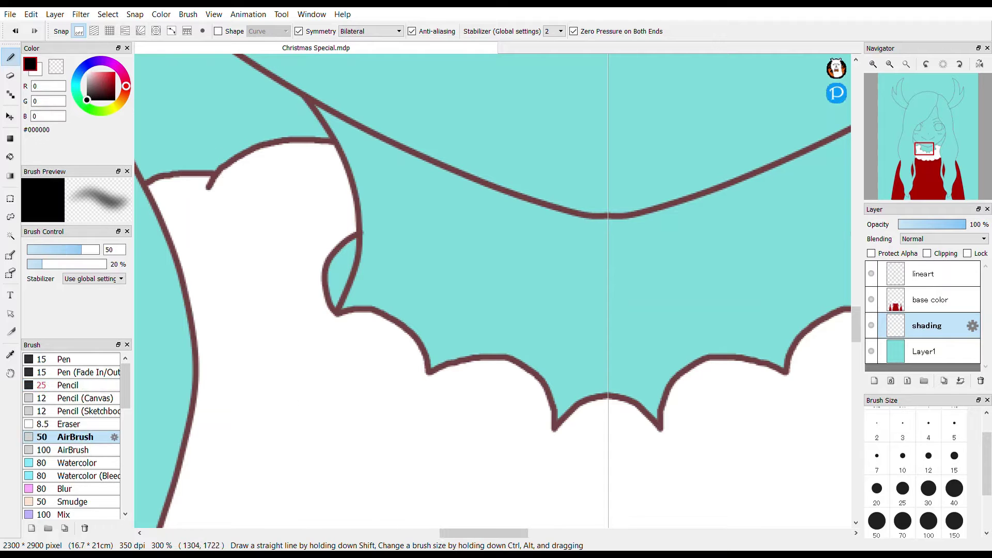
left_click_drag(925, 325, 925, 292)
Step: Airbrush a soft black patch on the collar to sample its grey (#B6B6B6), then erase the patch with a 500 px Eraser
left_click_drag(309, 335, 343, 504)
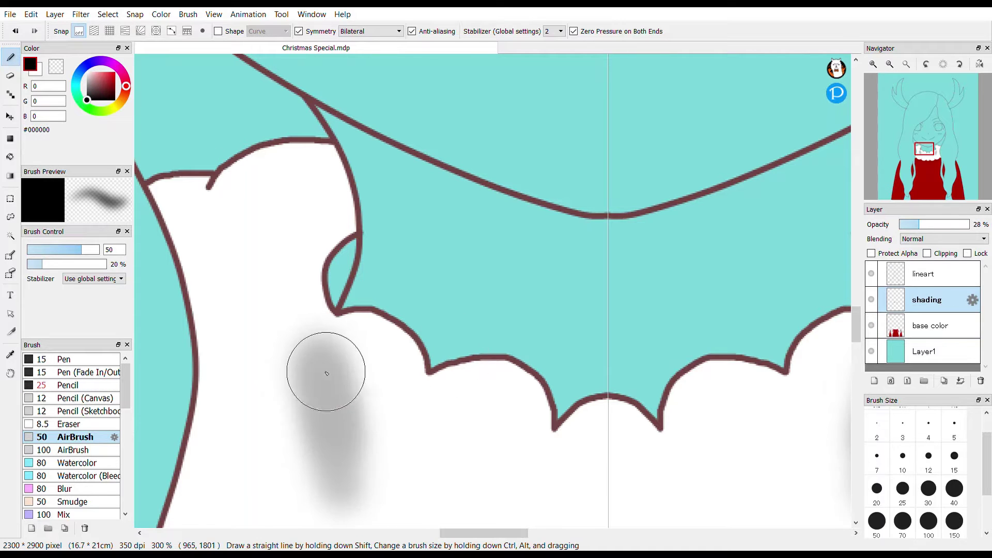
left_click_drag(326, 370, 328, 372)
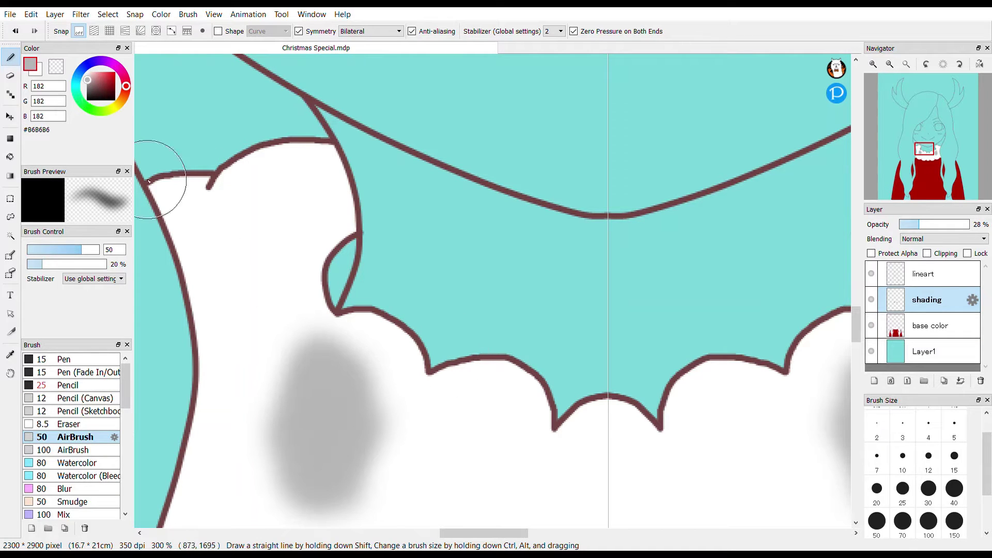
key("e")
scroll(929, 465, "down", 2)
left_click(954, 512)
left_click(325, 347)
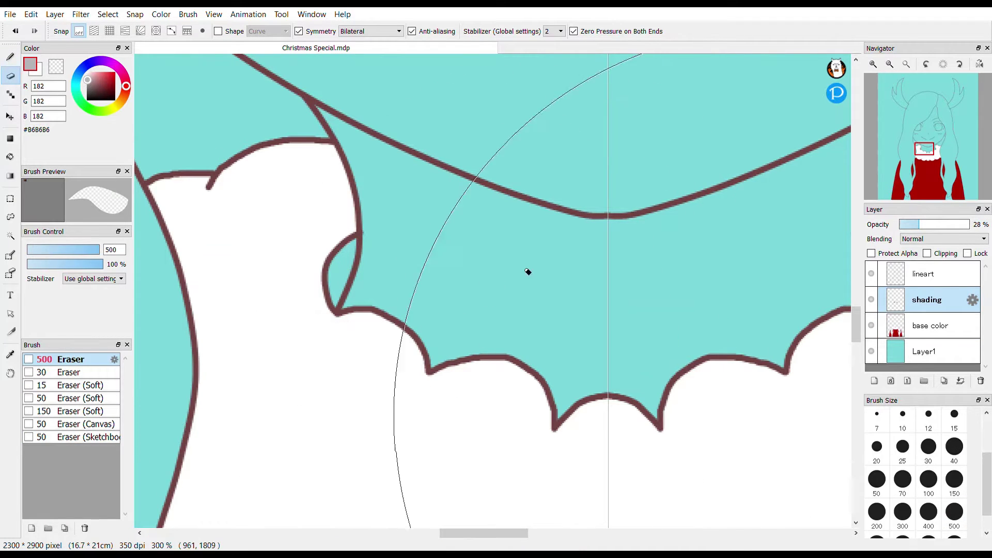
Step: Paint the small inner collar folds grey (#B6B6B6) on the base color layer with a 15 px Pencil
key("b")
left_click(925, 325)
left_click(70, 385)
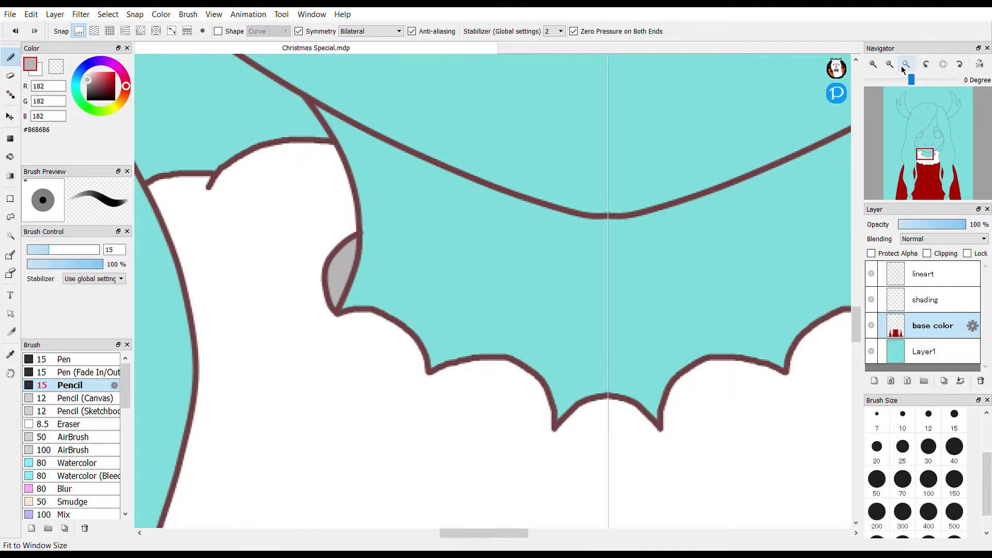
scroll(930, 140, "down", 5)
left_click_drag(937, 129, 941, 144)
key("ctrl+0")
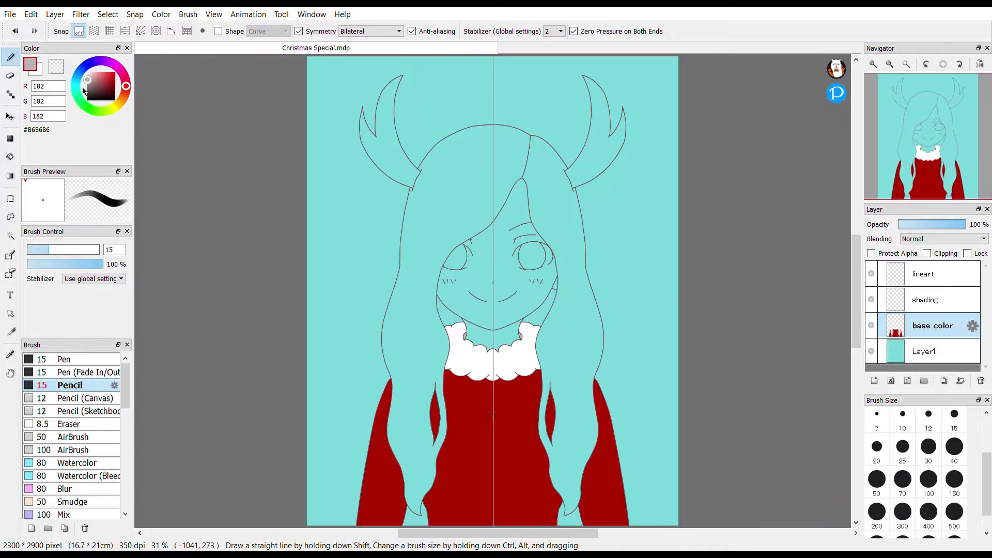
Step: Bucket-fill both sections of the hair with reddish brown
key("g")
left_click(436, 223)
left_click(556, 235)
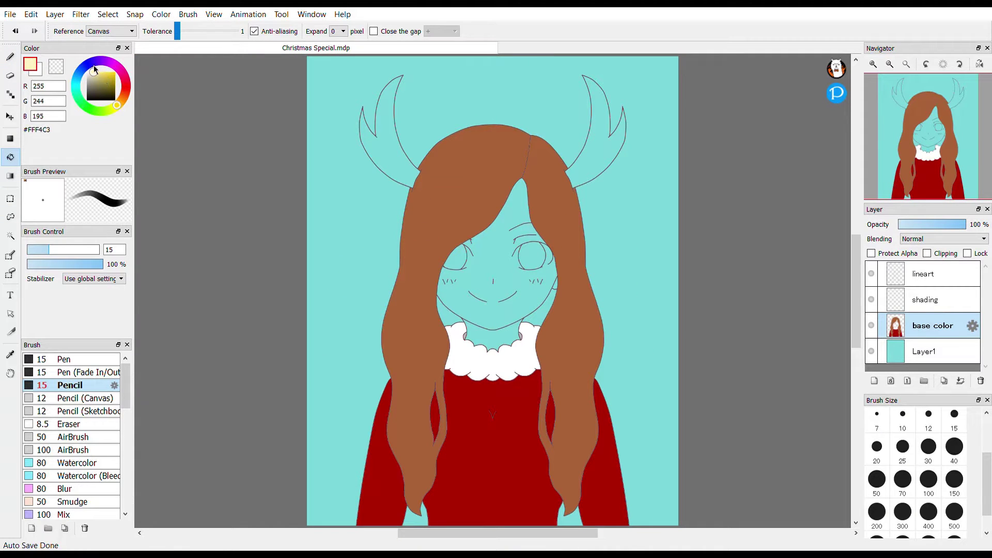
Step: Bucket-fill both antlers with a pale cream yellow
left_click(94, 71)
left_click(385, 139)
left_click(587, 171)
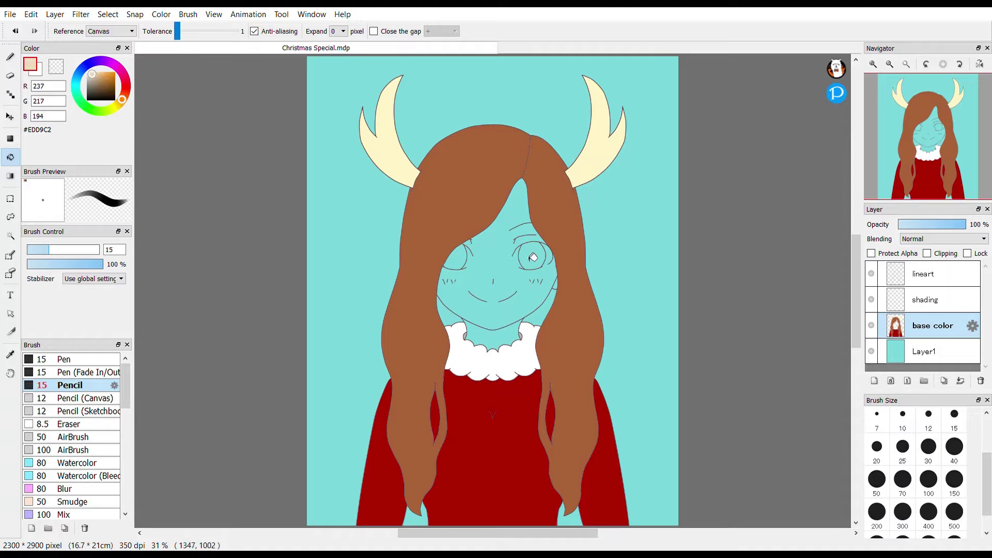
Step: Bucket-fill the face, neck and visible ear with the beige skin color #EDD9C2
left_click(537, 279)
left_click(520, 342)
scroll(800, 268, "up", 5)
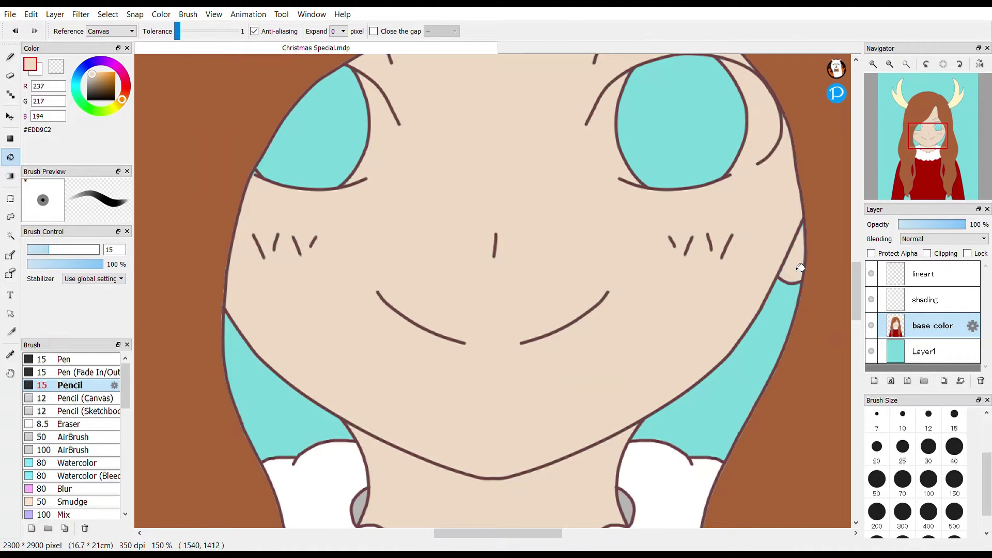
Step: Paint the inner whites of both eyes in white (#FFFFFF) using symmetry, refining the corners with a 7 px Pencil
left_click(9, 65)
scroll(563, 103, "up", 4)
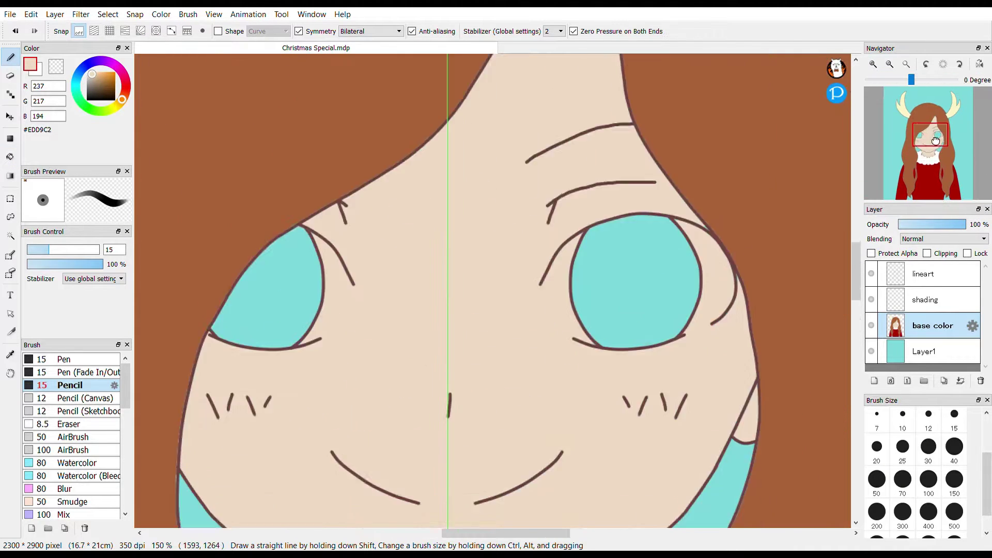
key("x")
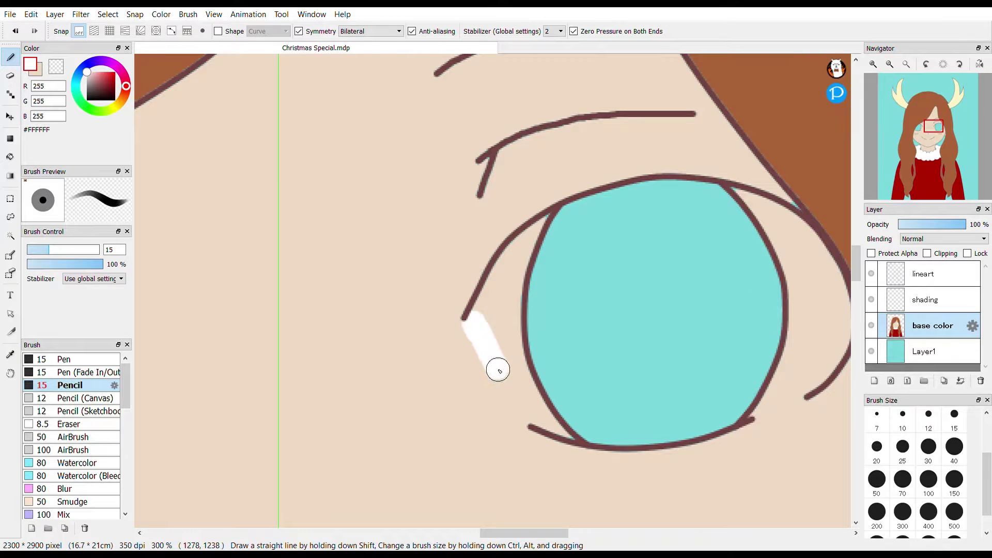
left_click_drag(487, 310, 537, 237)
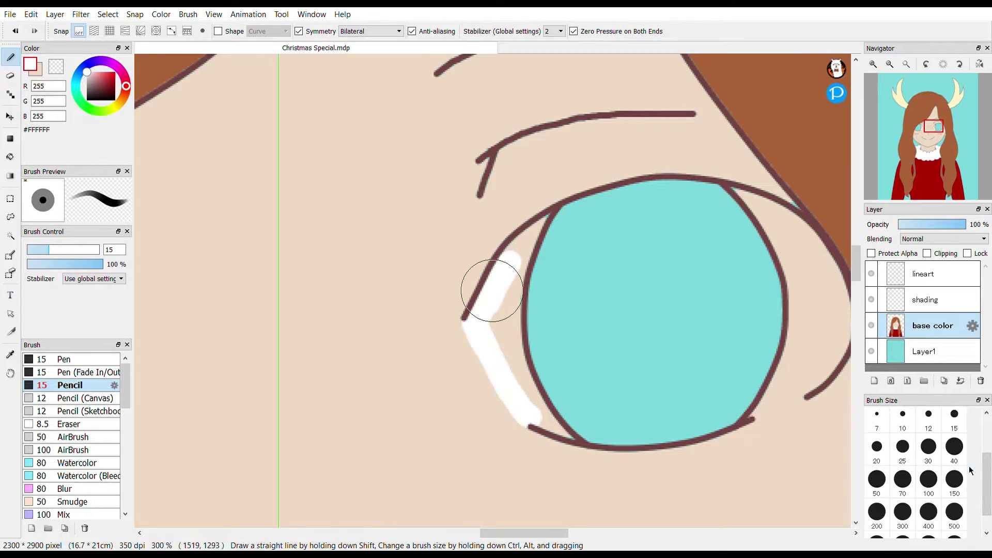
scroll(969, 470, "up", 1)
left_click(877, 429)
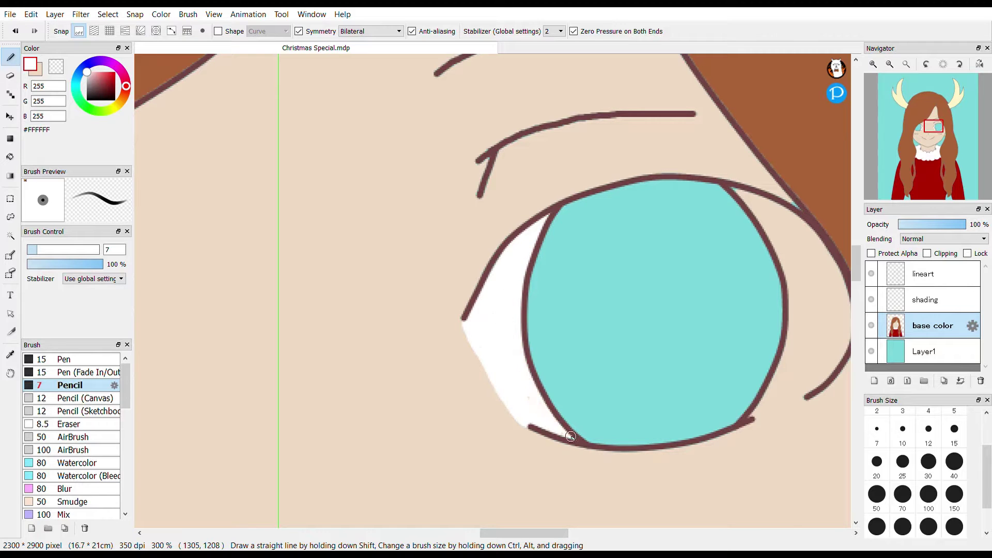
Step: Turn off Symmetry and paint the outer white of the right eye with a 10 px Pencil
scroll(277, 317, "left", 5)
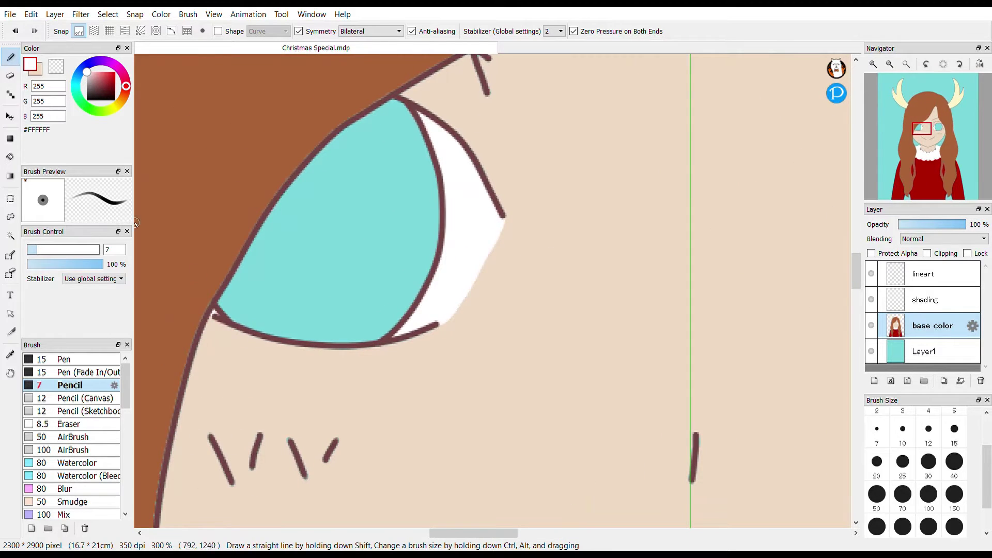
left_click(298, 31)
scroll(433, 351, "right", 8)
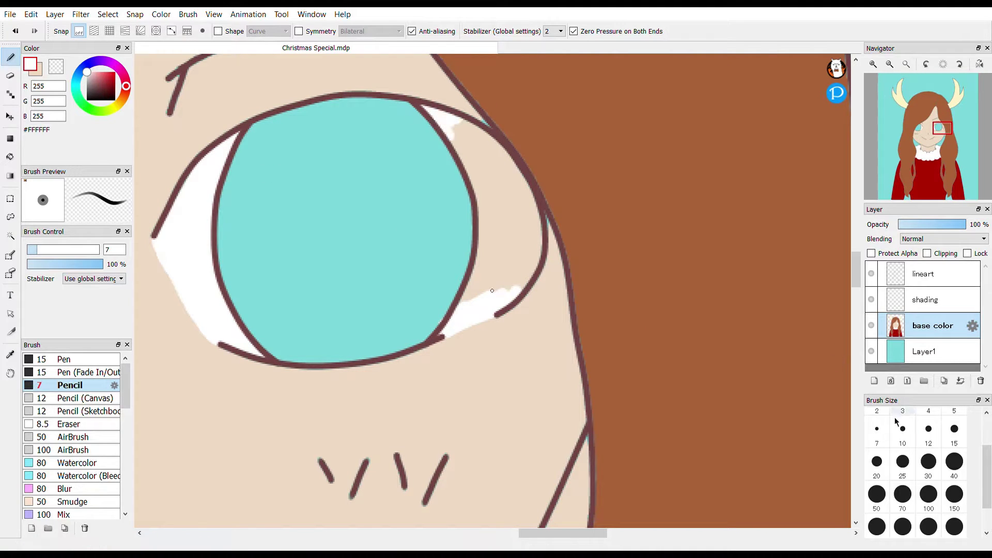
key("bracketright")
mouse_move(470, 159)
left_mouse_down()
mouse_move(485, 232)
mouse_move(482, 298)
mouse_move(522, 288)
mouse_move(532, 211)
mouse_move(499, 147)
mouse_move(498, 193)
left_mouse_up()
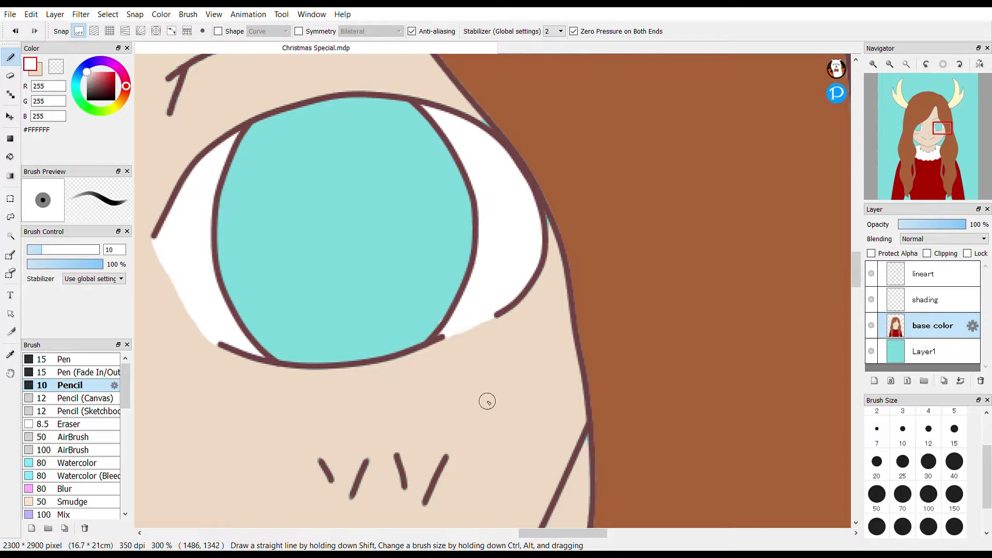
Step: Set the Pencil to 4 px with the skin color #EDD9C2 and retouch the edges of the eyes
left_click(38, 72)
key("bracketleft")
key("bracketleft")
key("bracketleft")
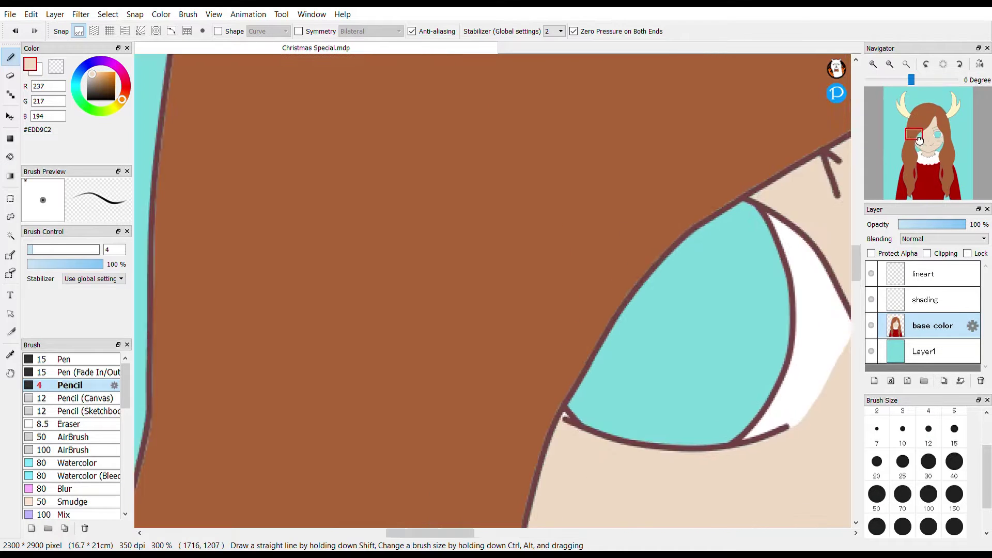
scroll(560, 236, "left", 8)
left_click(906, 64)
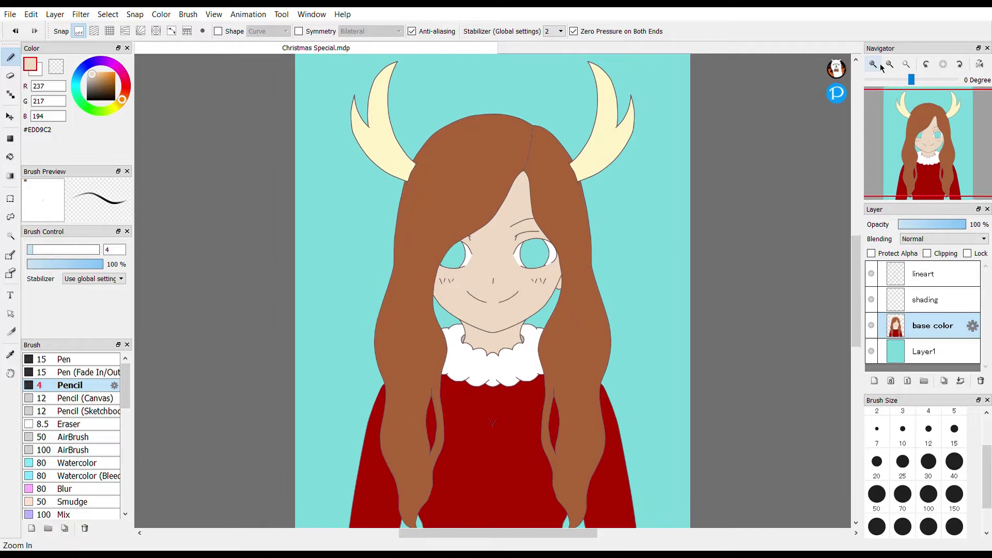
key("ctrl+alt+0")
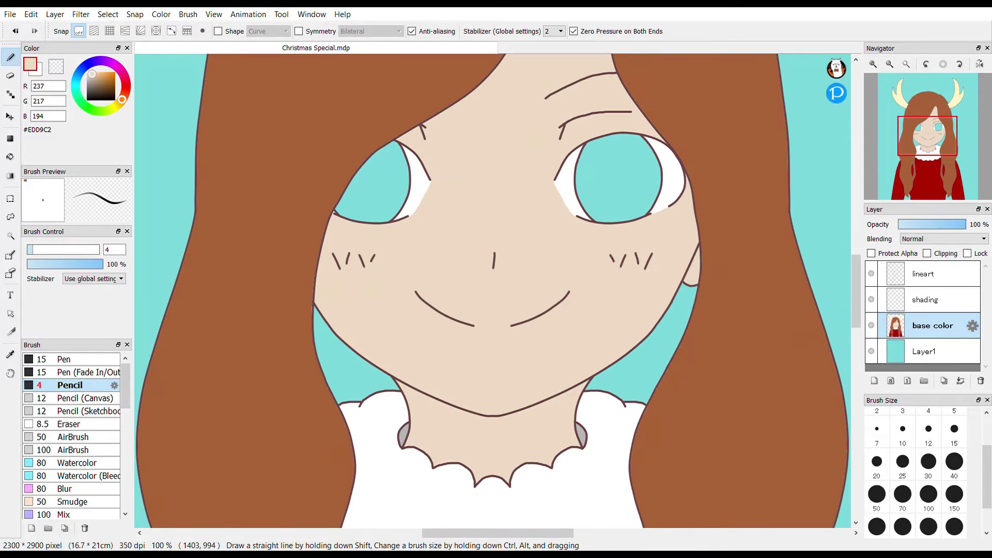
Step: Shade the small V notch on the dress's chest in black on the shading layer, using a 10 px AirBrush with Bilateral symmetry
left_click(925, 299)
left_click(906, 65)
left_click(87, 99)
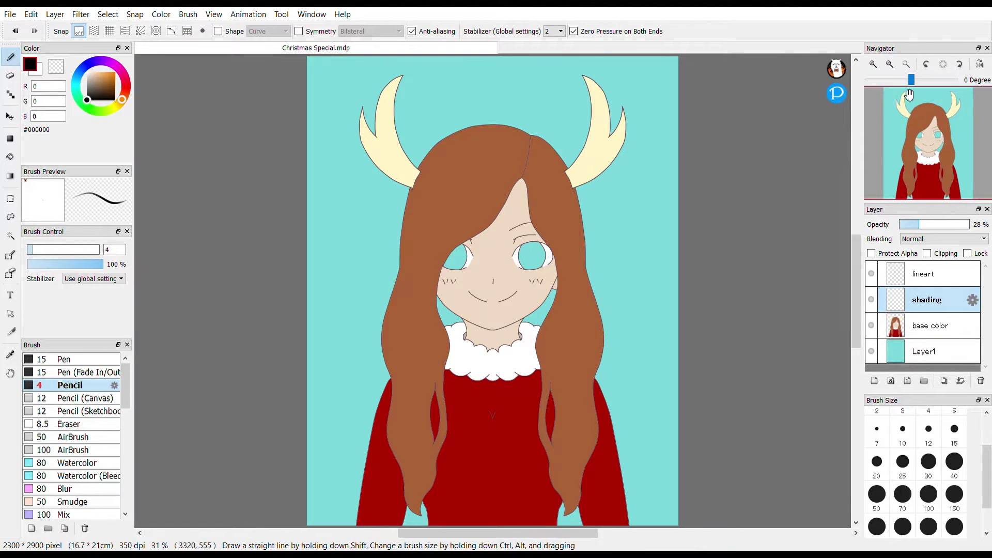
scroll(810, 459, "up", 1)
left_click(72, 436)
scroll(369, 132, "up", 3)
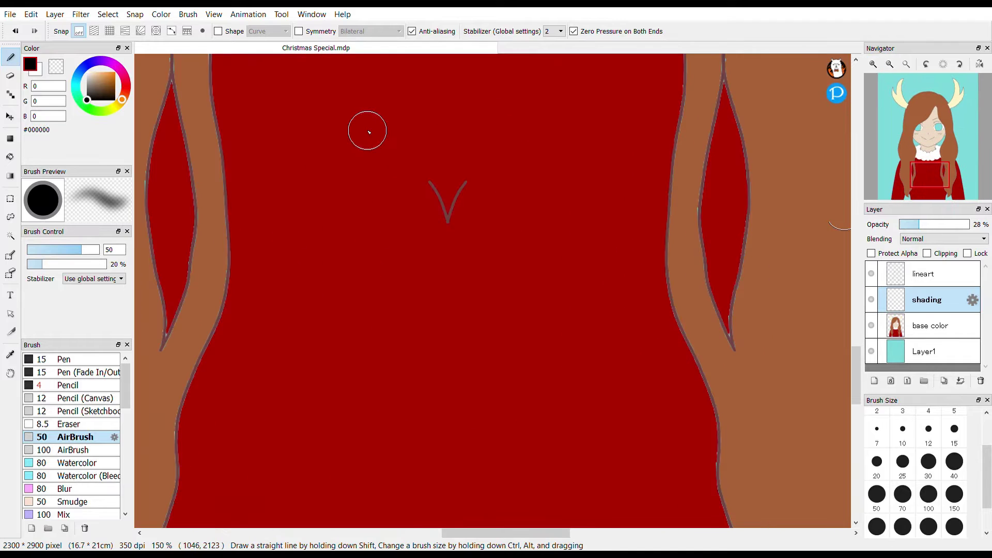
scroll(369, 133, "up", 2)
left_click_drag(492, 288, 412, 263)
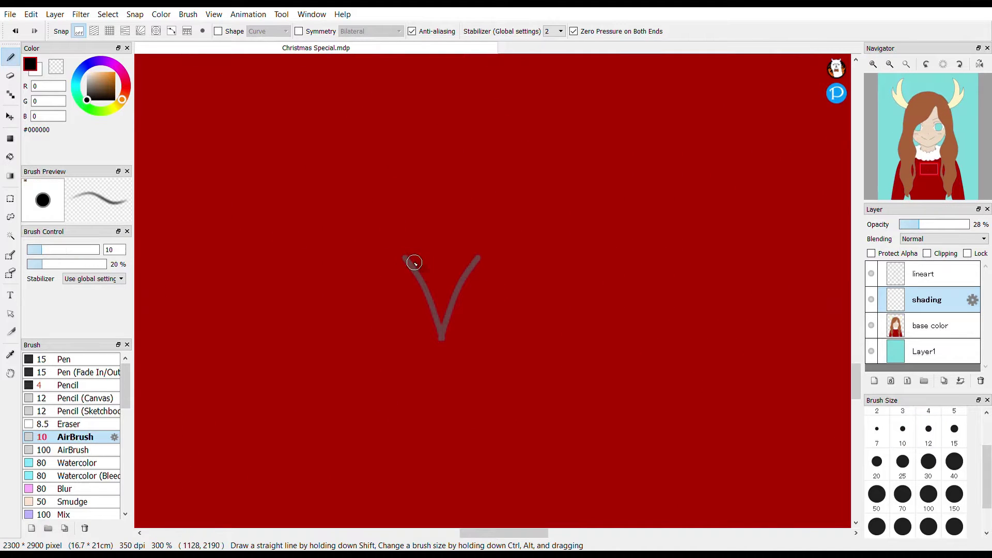
left_click(421, 268)
left_click(299, 31)
key("ctrl+z")
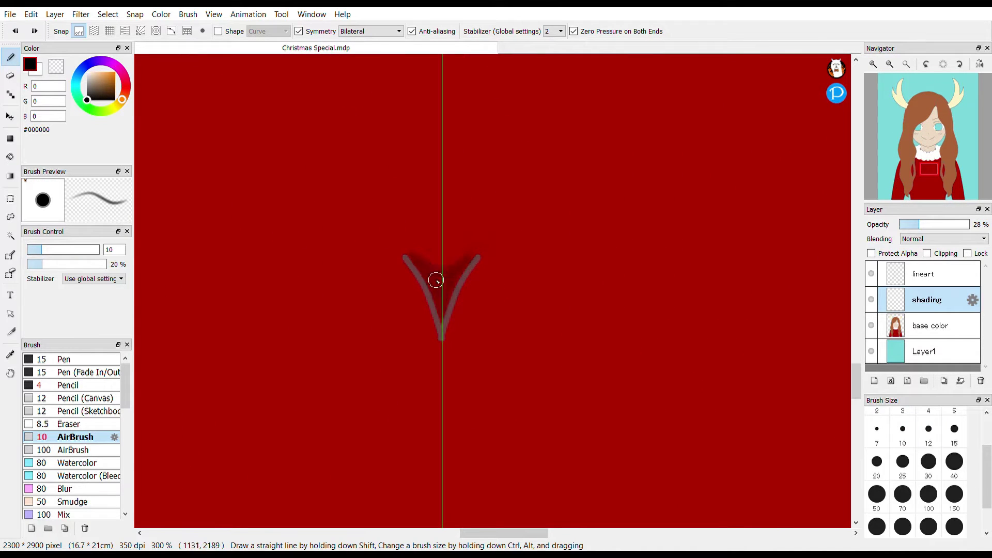
Step: Shade the lower front of the dress in black with the AirBrush enlarged to 100 px
scroll(436, 280, "down", 4)
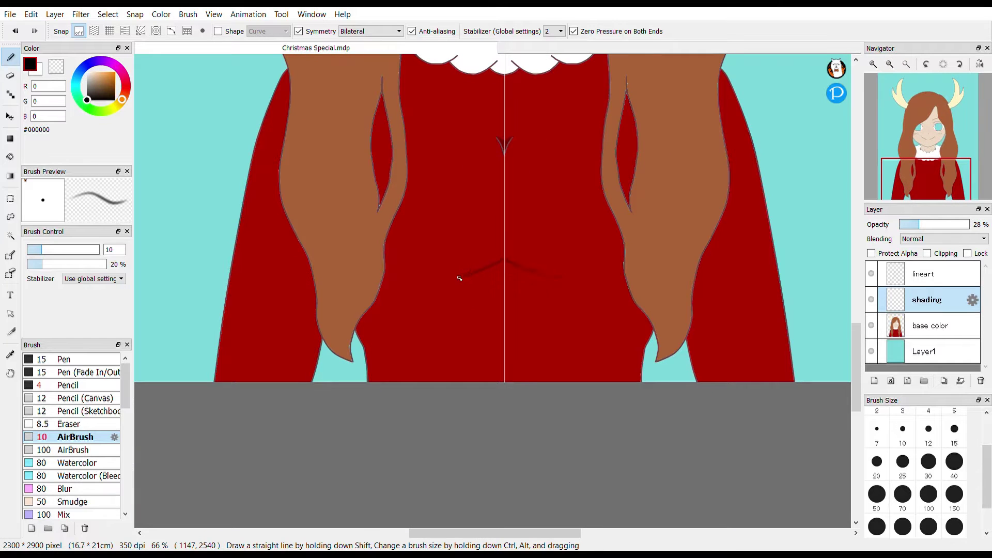
mouse_move(491, 287)
left_mouse_down()
mouse_move(492, 335)
mouse_move(497, 261)
mouse_move(444, 292)
mouse_move(389, 299)
mouse_move(378, 351)
mouse_move(403, 321)
mouse_move(446, 332)
mouse_move(431, 334)
mouse_move(496, 330)
mouse_move(450, 364)
left_mouse_up()
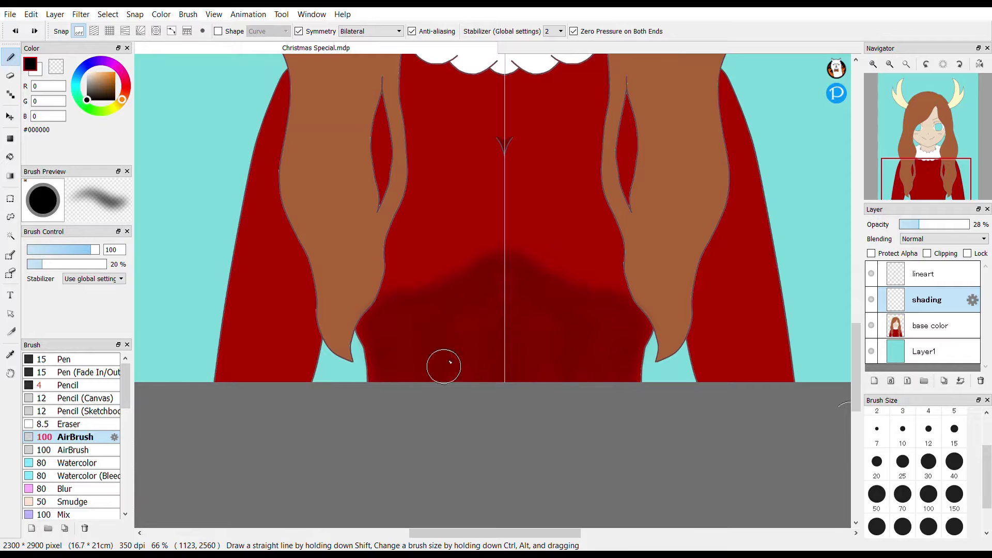
Step: Trim the dress shading along the bottom hem with a 25 px Eraser, undoing the uneven strokes
key("e")
mouse_move(381, 459)
left_mouse_down()
mouse_move(472, 427)
mouse_move(374, 470)
mouse_move(447, 465)
left_mouse_up()
key("bracketleft")
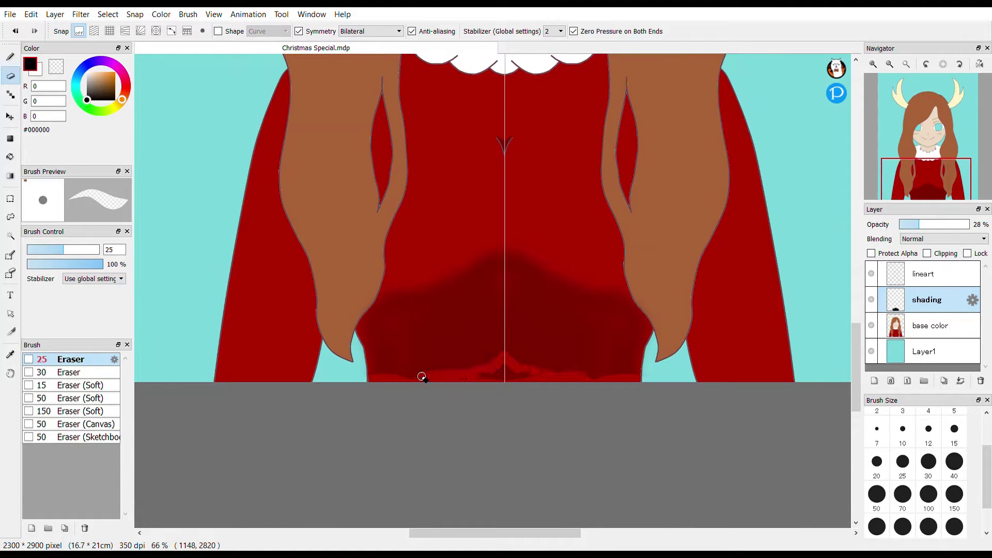
left_click_drag(422, 377, 381, 380)
key("ctrl+z")
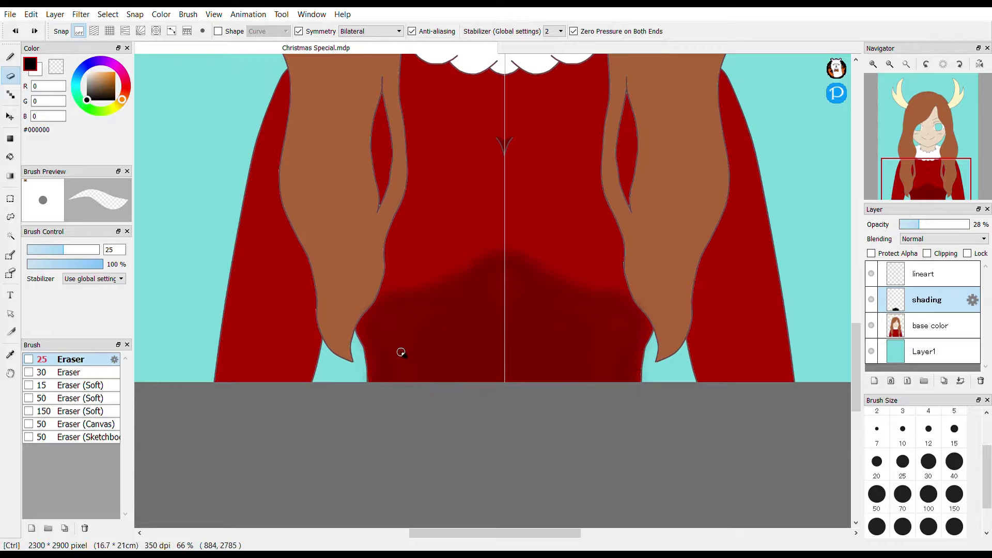
left_click_drag(500, 349, 455, 379)
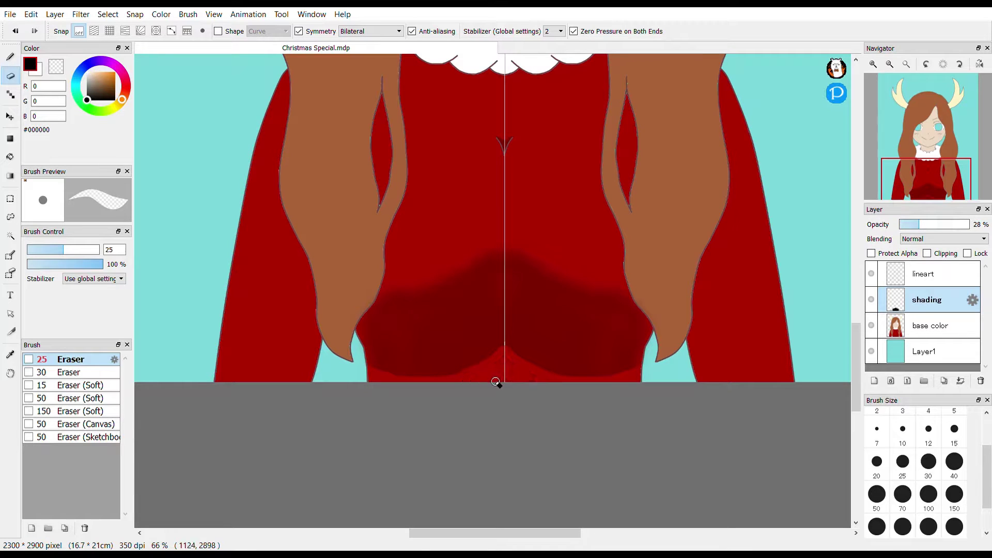
key("b")
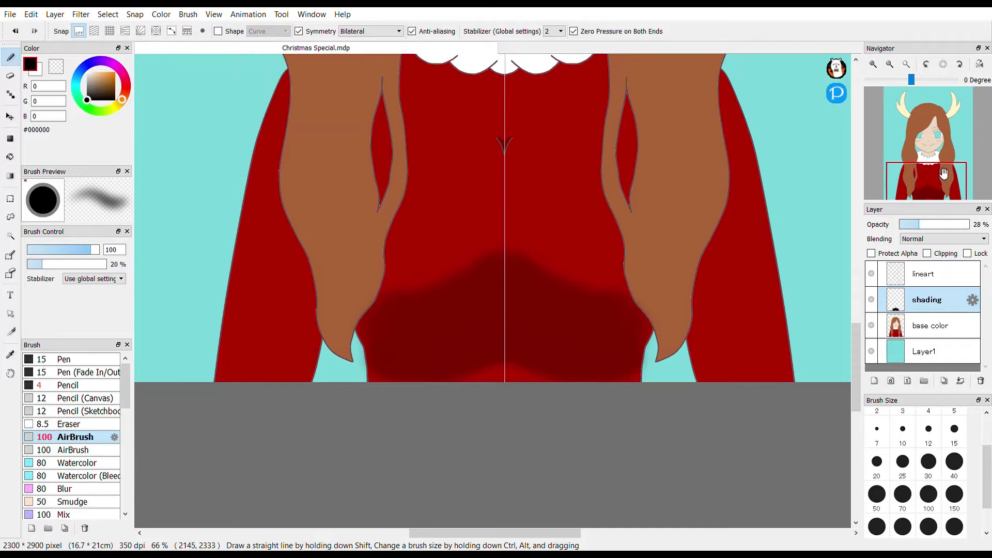
Step: Shade the dress inside the hair gaps with a 15 px AirBrush, and the sleeves along the hair's outer edges at 25 px
scroll(561, 305, "up", 3)
left_click_drag(543, 122, 567, 303)
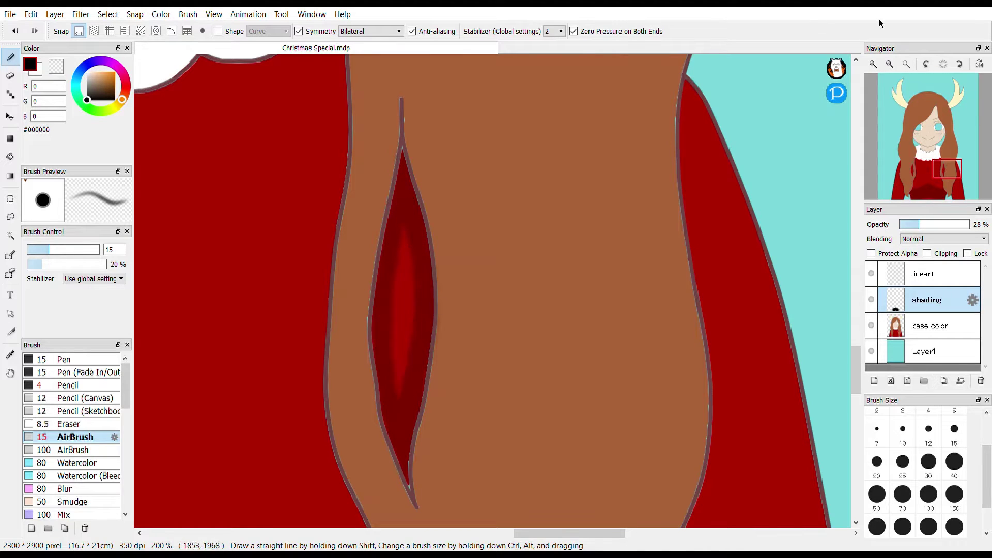
scroll(573, 100, "down", 1)
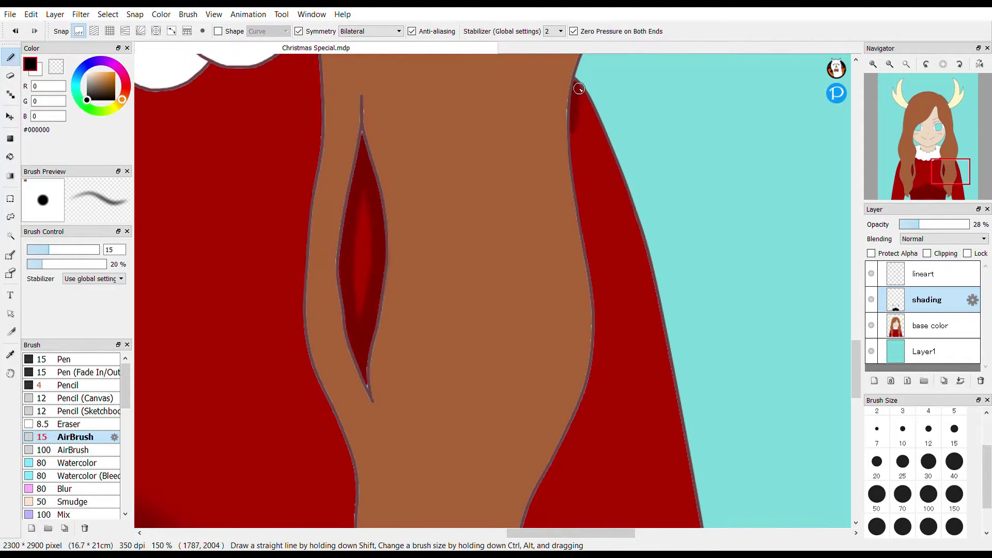
left_click(902, 465)
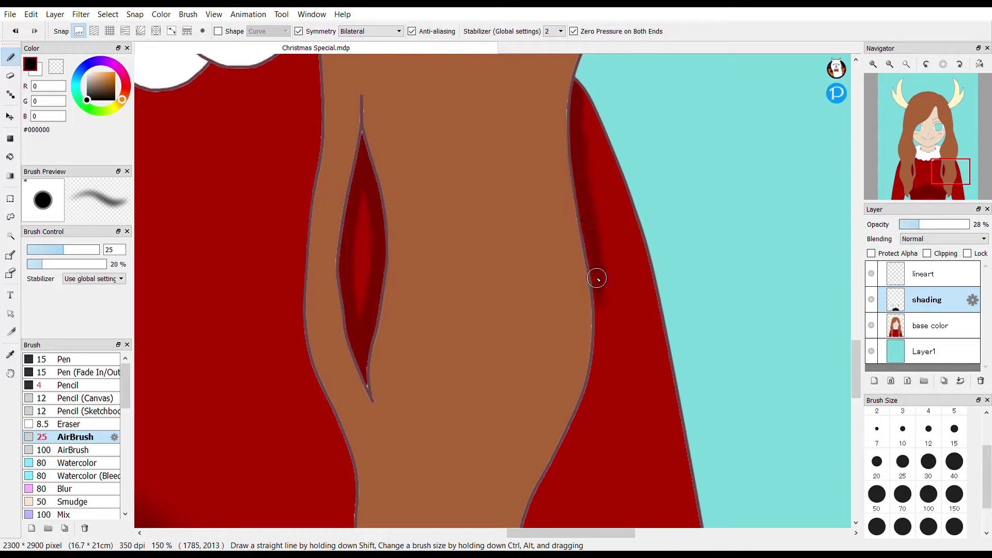
scroll(481, 304, "down", 3)
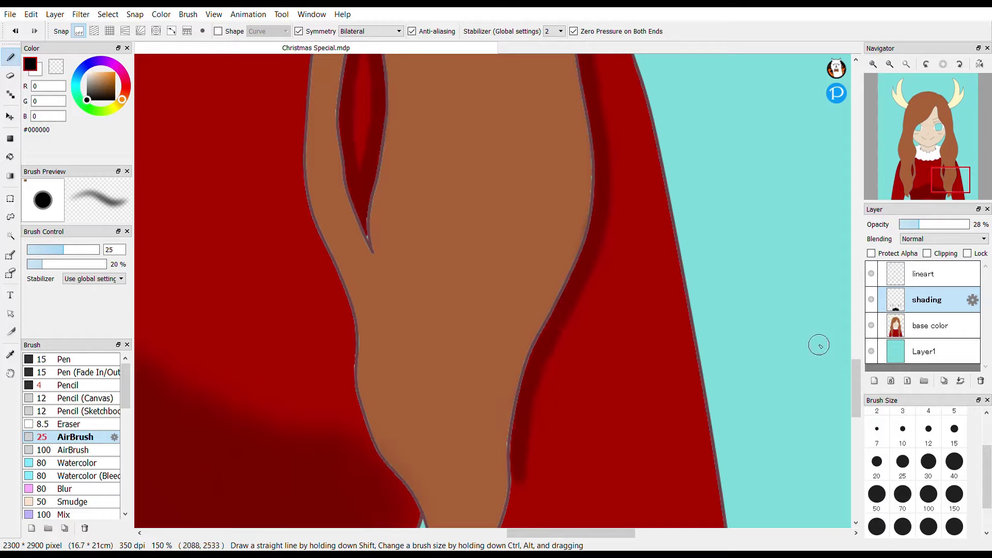
scroll(491, 268, "down", 3)
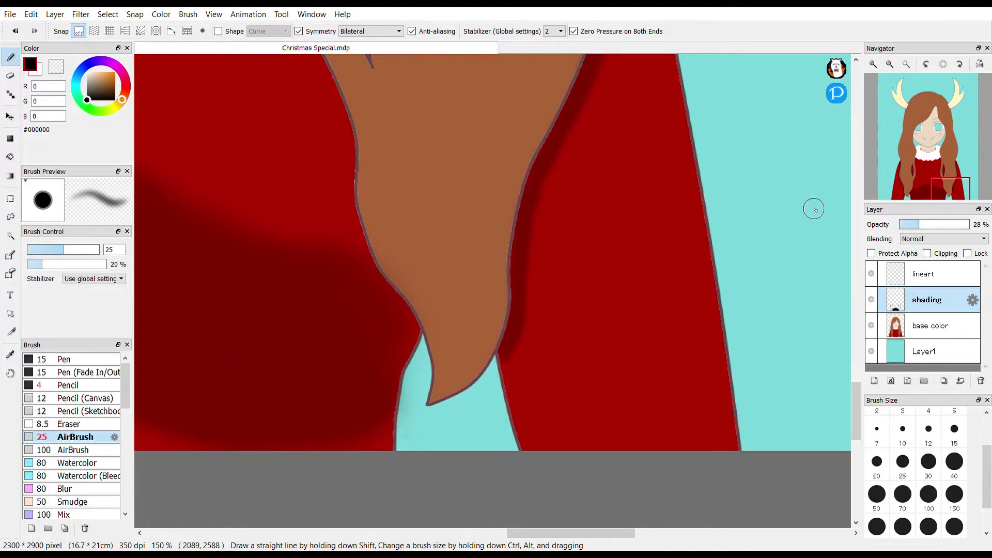
Step: Shade the dress front along the inner edges of both hair strands with the 25 px AirBrush
scroll(813, 209, "up", 9)
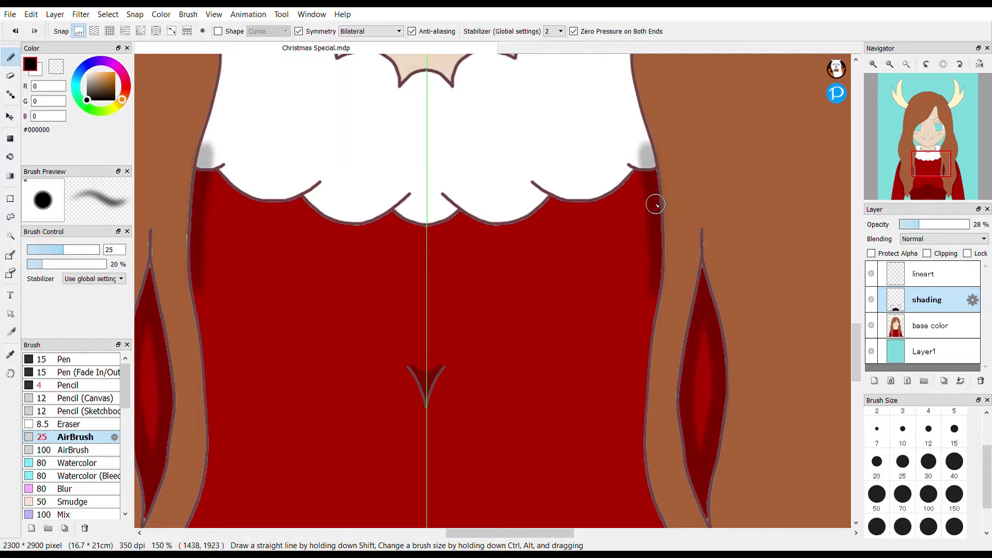
mouse_move(655, 204)
left_mouse_down()
mouse_move(659, 259)
mouse_move(639, 374)
mouse_move(644, 436)
left_mouse_up()
scroll(657, 290, "down", 5)
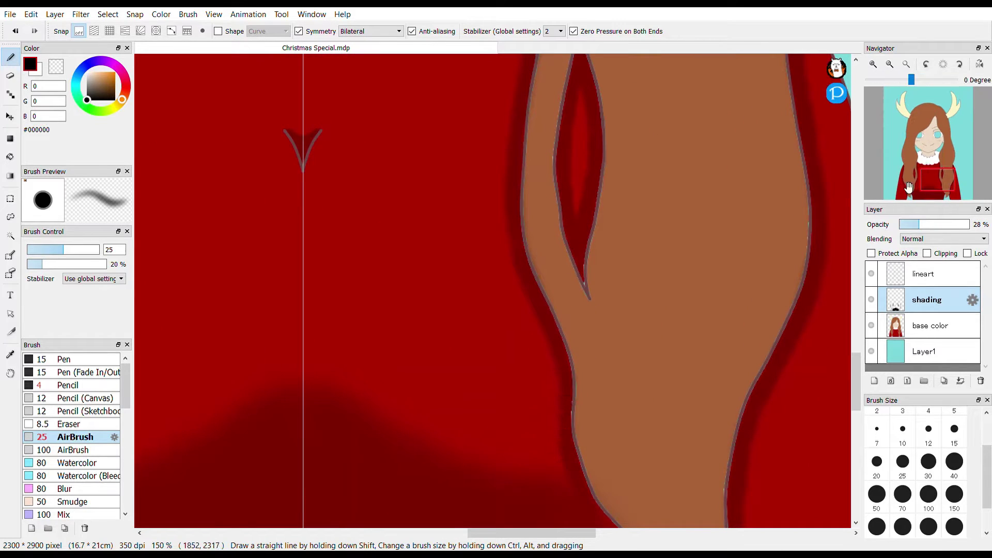
Step: Shade the white collar along both hair edges with the 25 px AirBrush, and undo the test stroke on the hair
scroll(566, 185, "up", 7)
mouse_move(559, 198)
left_mouse_down()
mouse_move(543, 294)
mouse_move(554, 336)
left_mouse_up()
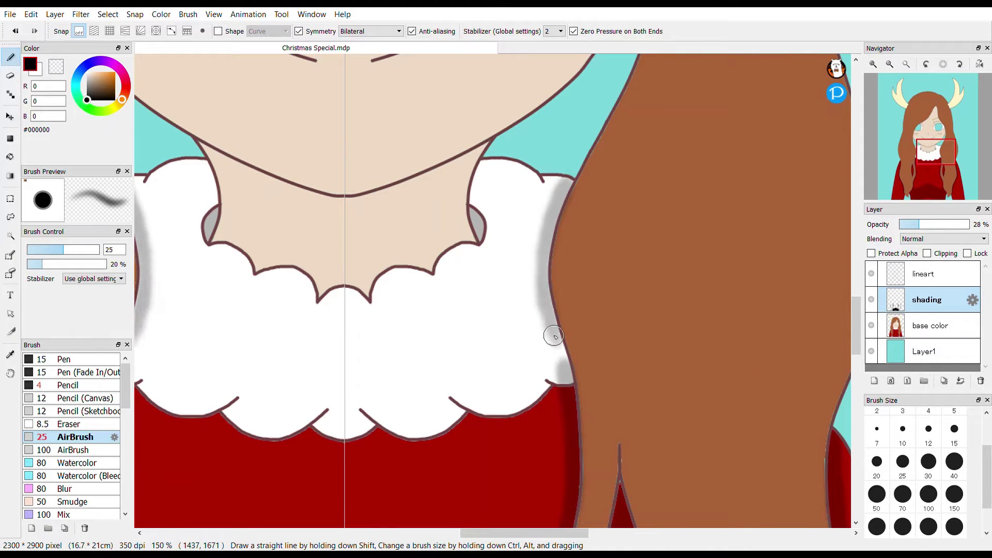
left_click_drag(667, 264, 652, 284)
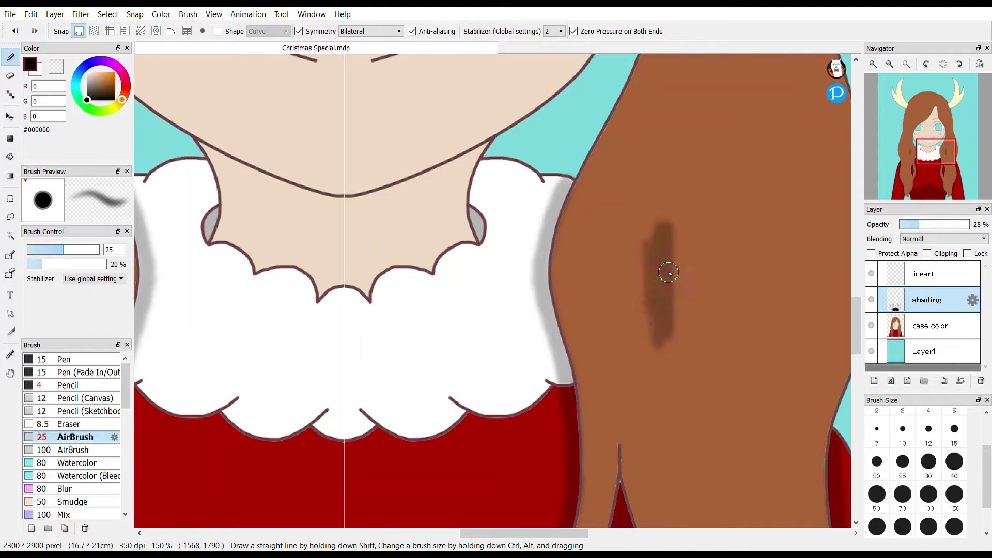
key("ctrl+z")
Step: Bucket-fill the gaps between face and hair with dark brown #7A4628 on the base color layer, patching the corners with a 4 px Pencil
left_click(930, 325)
scroll(568, 258, "up", 4)
key("g")
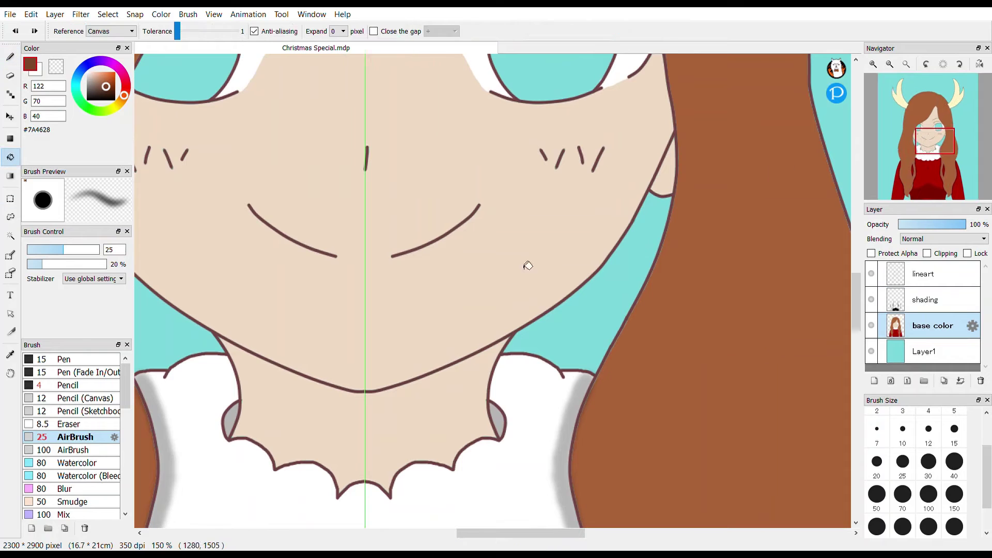
left_click(627, 258)
left_click(171, 343)
key("b")
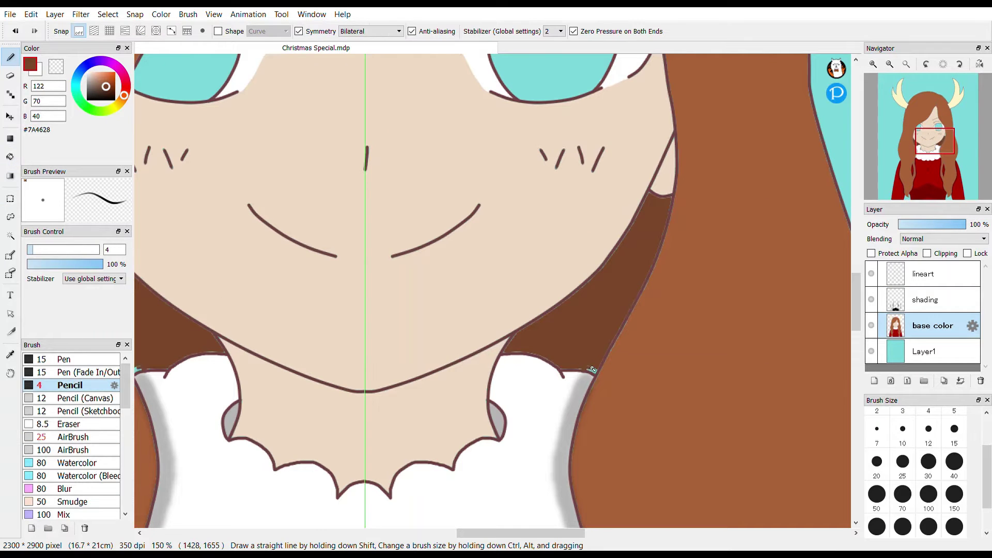
left_click(906, 64)
Step: Shade the neck under the chin and along the scalloped collar edge in black on the shading layer with a 15 px AirBrush
left_click(930, 300)
left_click(75, 437)
scroll(488, 318, "up", 5)
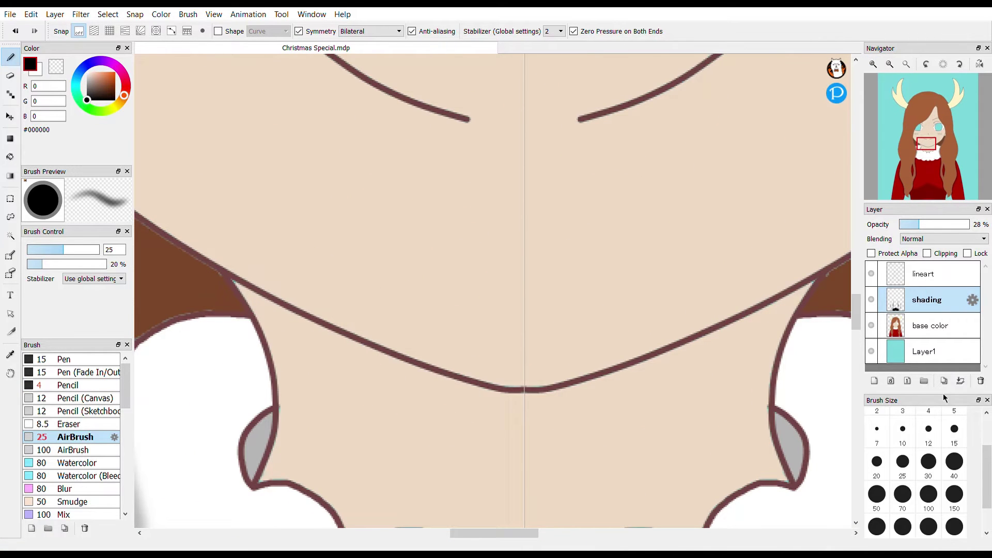
left_click(954, 429)
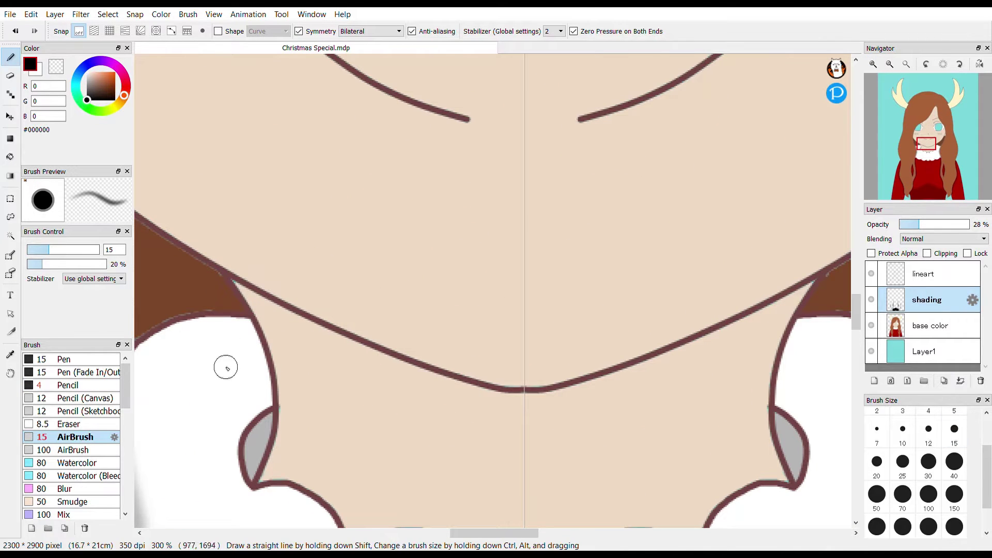
mouse_move(235, 283)
left_mouse_down()
mouse_move(262, 292)
mouse_move(266, 311)
mouse_move(460, 422)
mouse_move(511, 427)
mouse_move(481, 398)
mouse_move(390, 366)
mouse_move(412, 388)
mouse_move(434, 381)
left_mouse_up()
scroll(827, 214, "down", 5)
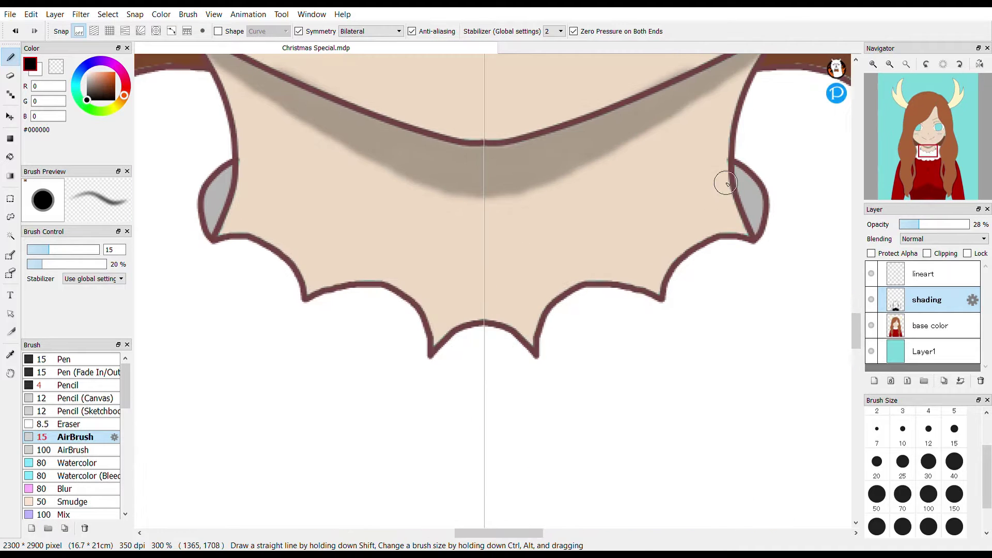
mouse_move(225, 225)
left_mouse_down()
mouse_move(281, 242)
mouse_move(318, 294)
left_mouse_up()
mouse_move(342, 263)
left_mouse_down()
mouse_move(405, 276)
mouse_move(433, 331)
mouse_move(462, 318)
left_mouse_up()
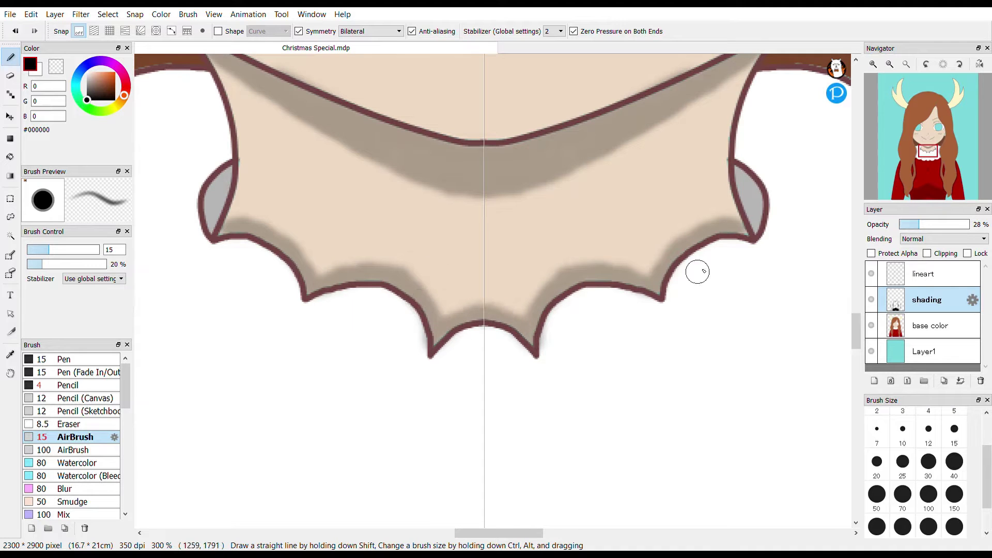
Step: Shade the white collar beside the neck and beneath its lower scallop folds with the 15 px AirBrush
scroll(661, 140, "left", 5)
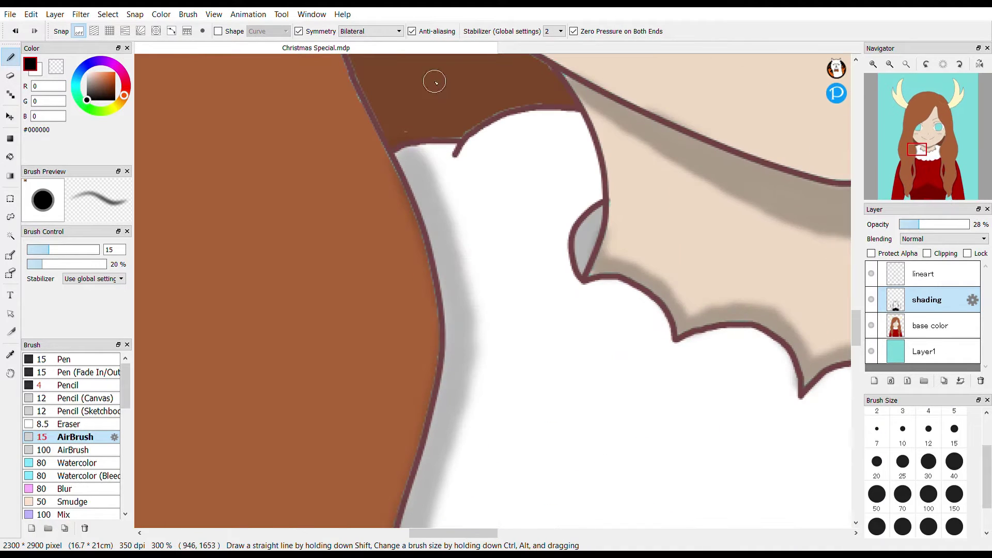
left_click_drag(587, 150, 588, 144)
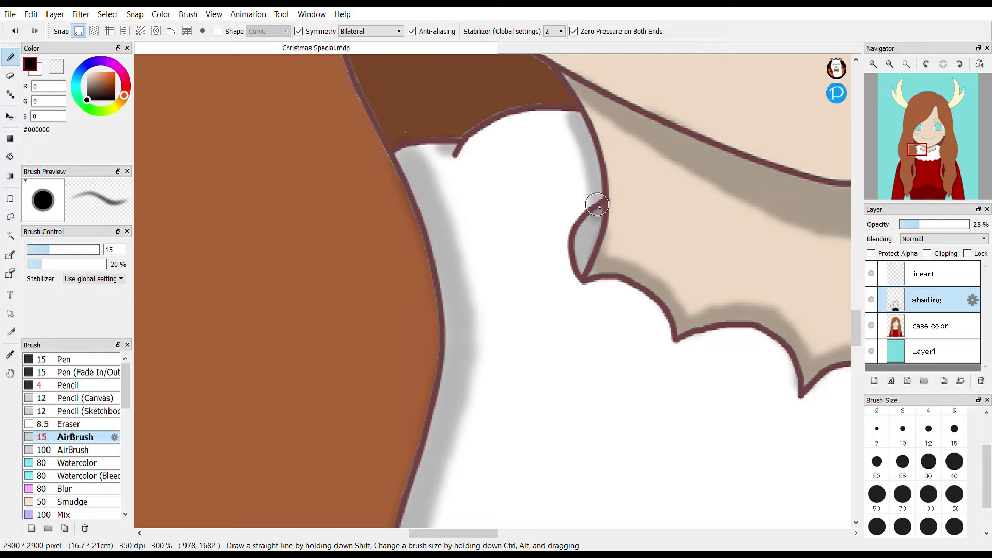
scroll(590, 159, "down", 5)
scroll(591, 160, "right", 5)
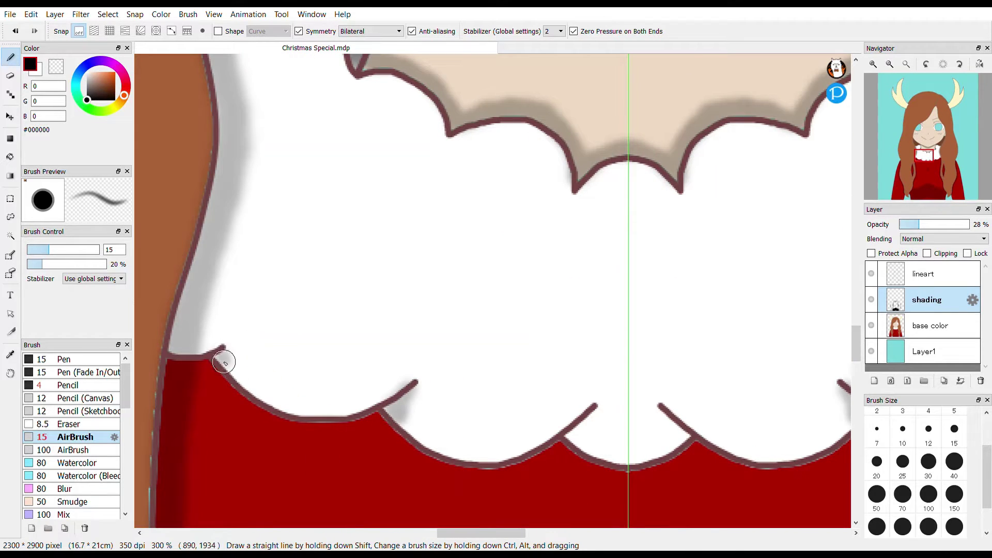
Step: Shade the dark hair behind the neck along the jaw, the collar and the front hair strands with the 15 px AirBrush
left_click(916, 158)
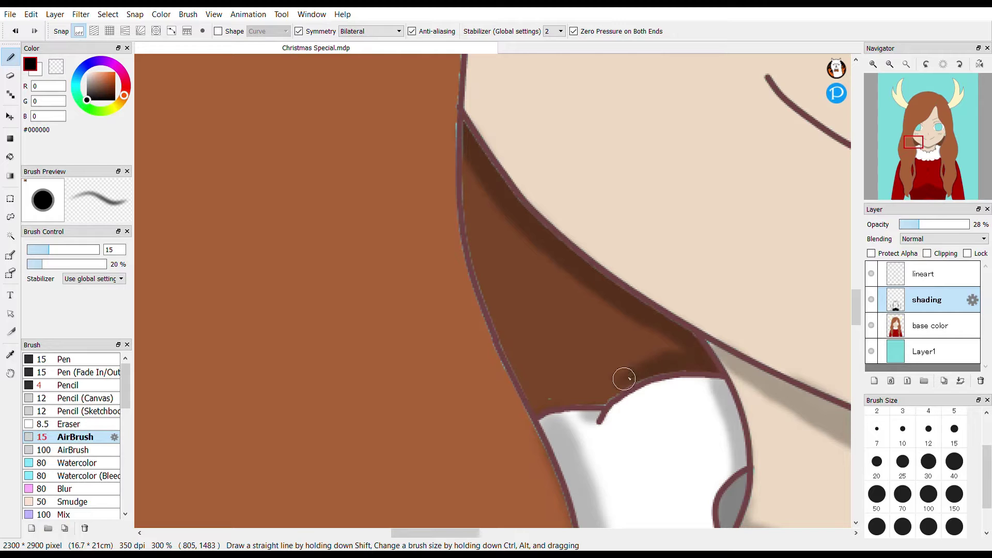
mouse_move(469, 202)
left_mouse_down()
mouse_move(484, 275)
mouse_move(484, 264)
mouse_move(522, 377)
mouse_move(545, 395)
left_mouse_up()
scroll(596, 157, "down", 3)
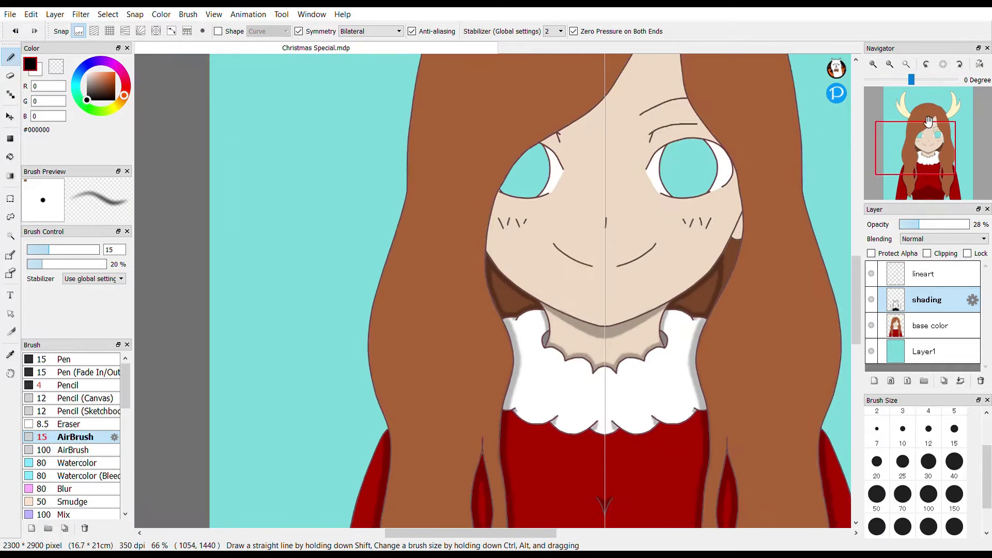
Step: Turn off Symmetry, erase the misplaced shading on the dark hair beneath the ear, and extend the jawline shading up to the ear with the AirBrush
scroll(596, 157, "down", 3)
scroll(596, 157, "up", 3)
scroll(596, 157, "up", 3)
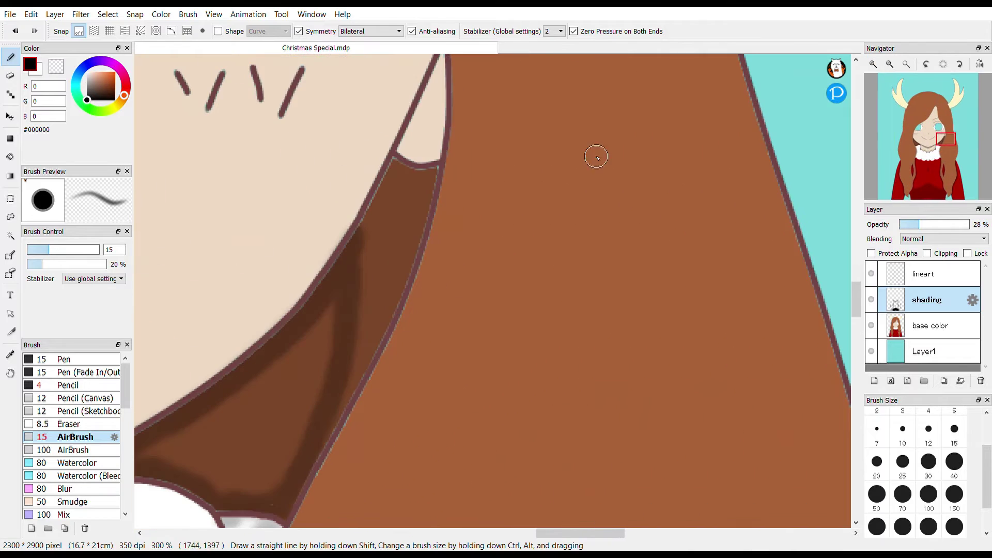
left_click(299, 31)
key("e")
left_click_drag(376, 279, 321, 427)
left_click(10, 58)
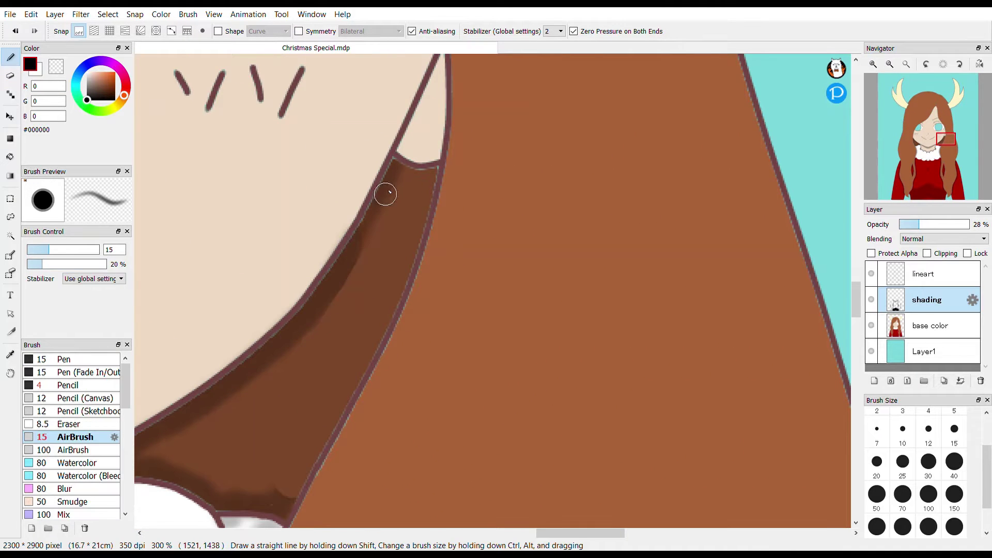
Step: Shade the dark hair behind the neck along the outer hair strand and the collar edge in black with the 15 px AirBrush
mouse_move(411, 238)
left_mouse_down()
mouse_move(348, 393)
mouse_move(293, 483)
left_mouse_up()
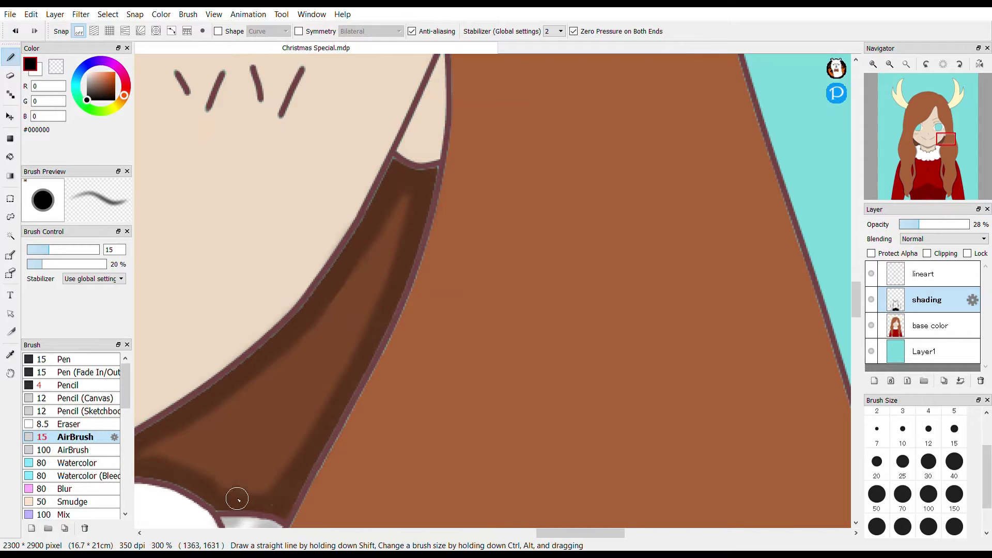
scroll(207, 434, "left", 2)
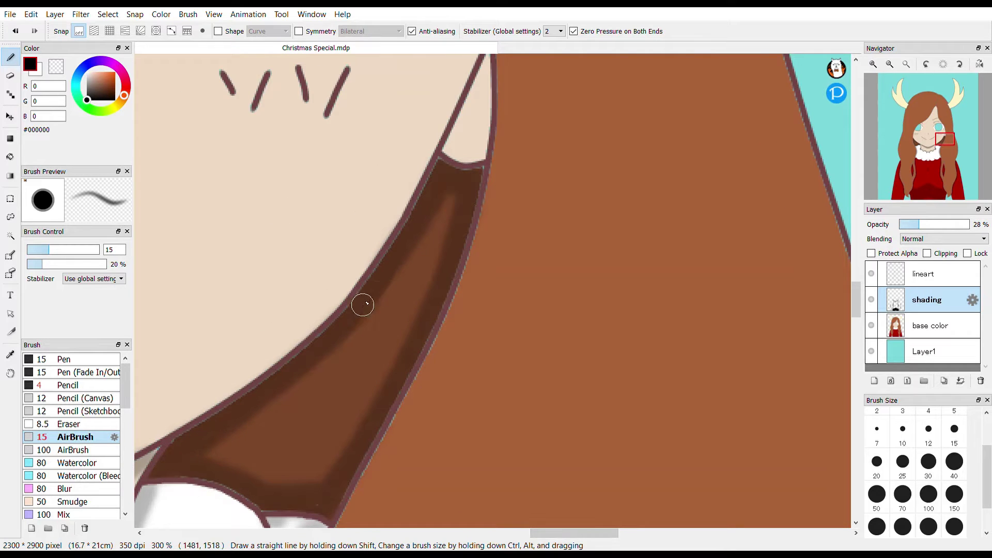
Step: Turn on bilateral Symmetry and shade the front hair locks along the ends of their narrow openings with the 15 px AirBrush
key("ctrl+0")
left_click(298, 31)
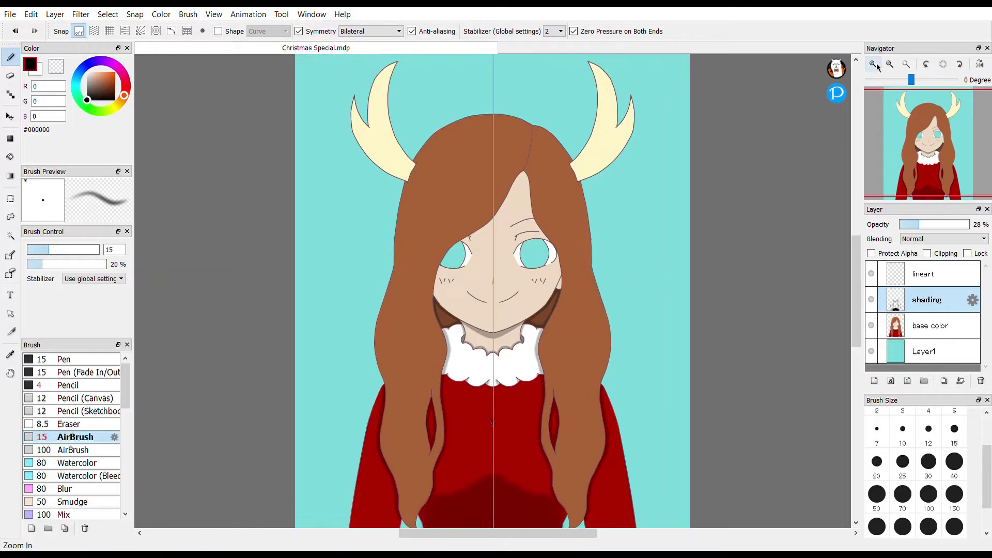
left_click(928, 179)
scroll(928, 179, "up", 2)
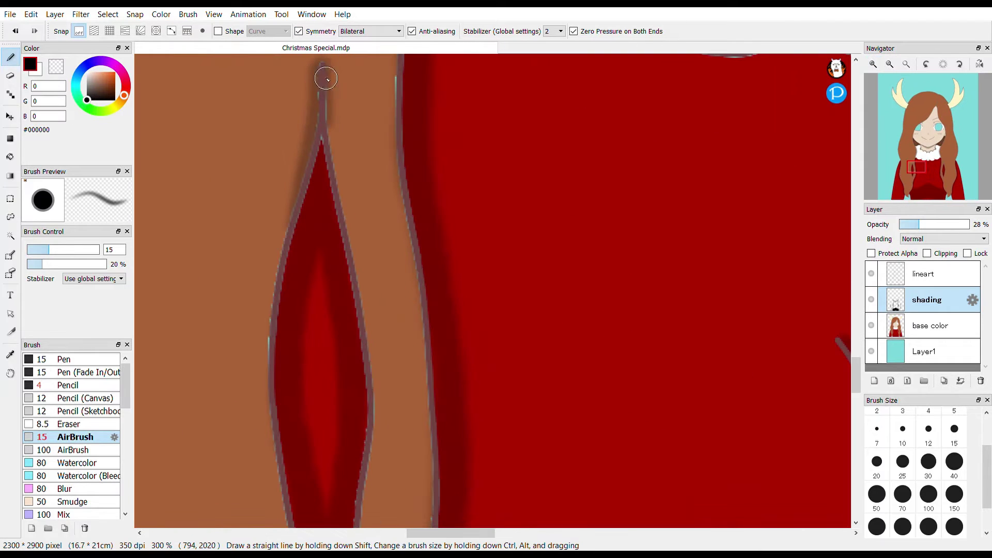
scroll(312, 279, "down", 5)
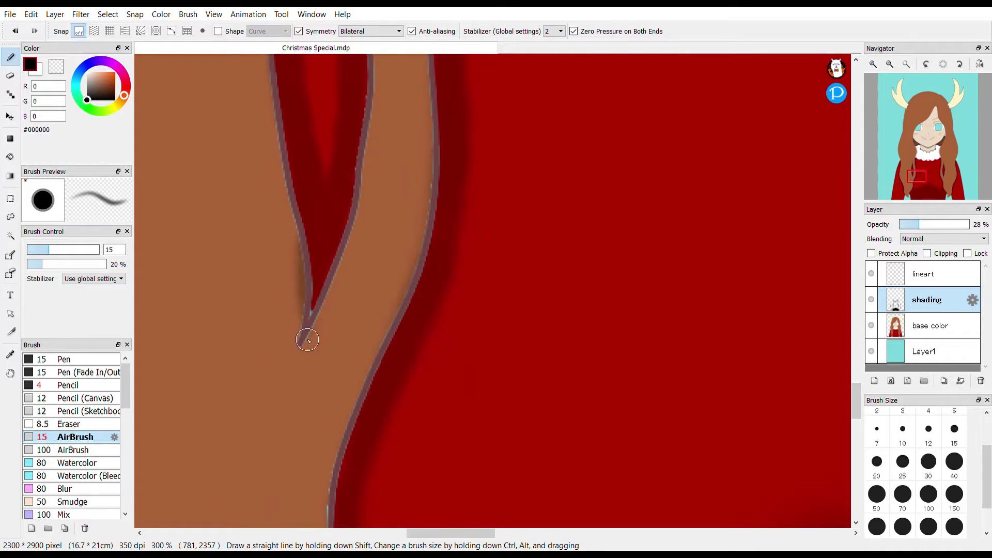
scroll(305, 245, "up", 15)
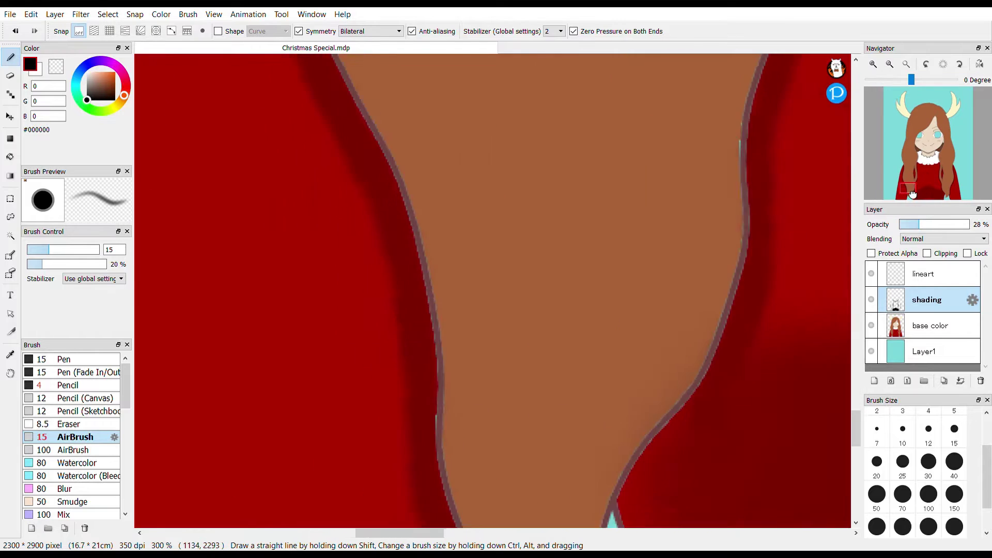
Step: Turn off Symmetry and shade both sides of the hair parting from the forehead to the crown with the AirBrush
key("ctrl+shift+y")
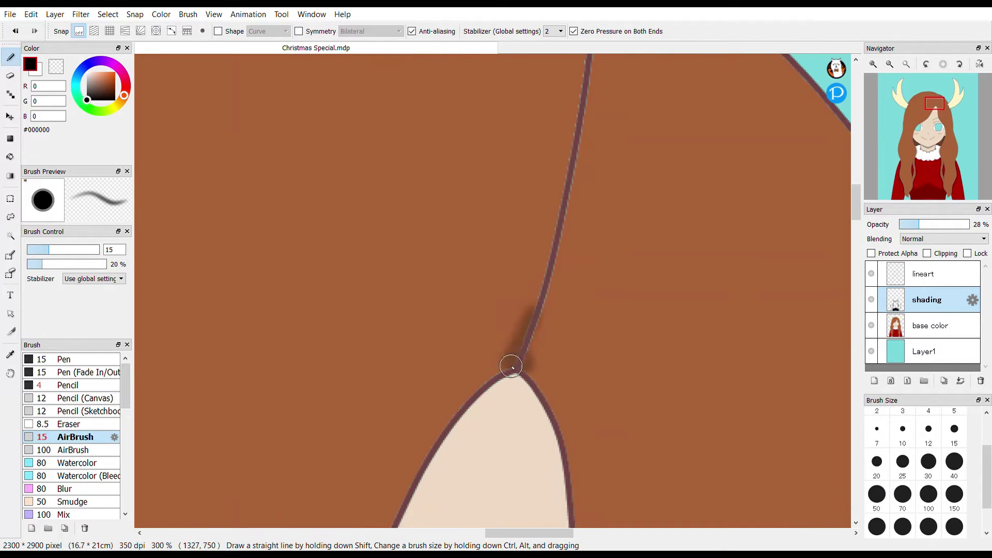
mouse_move(559, 241)
left_mouse_down()
mouse_move(553, 266)
mouse_move(563, 197)
mouse_move(613, 179)
mouse_move(595, 319)
left_mouse_up()
scroll(571, 155, "up", 2)
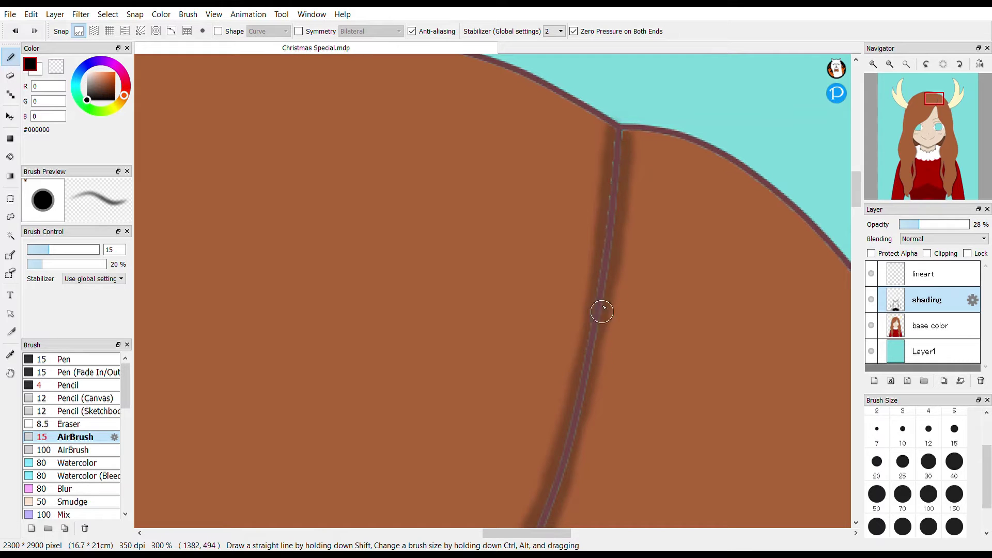
scroll(589, 193, "down", 4)
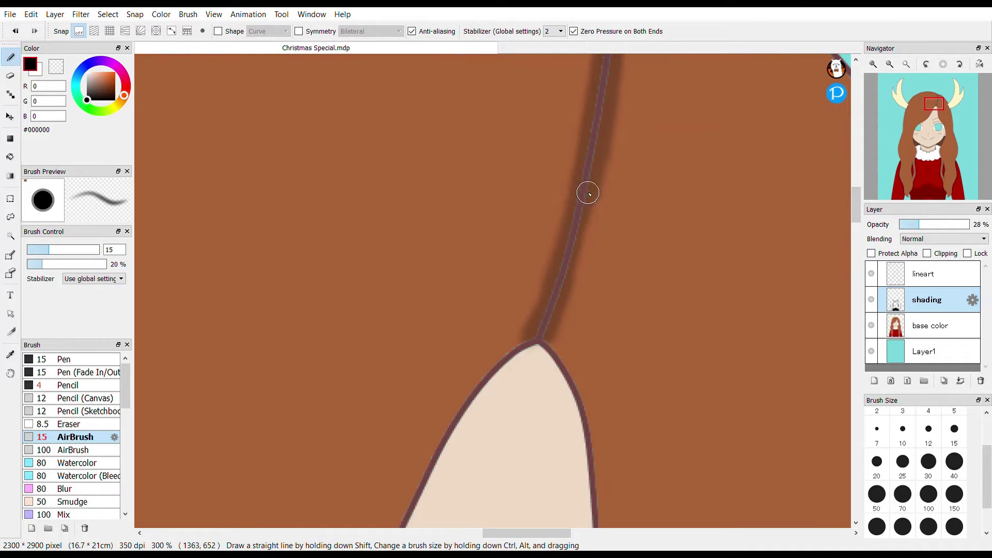
scroll(823, 265, "up", 3)
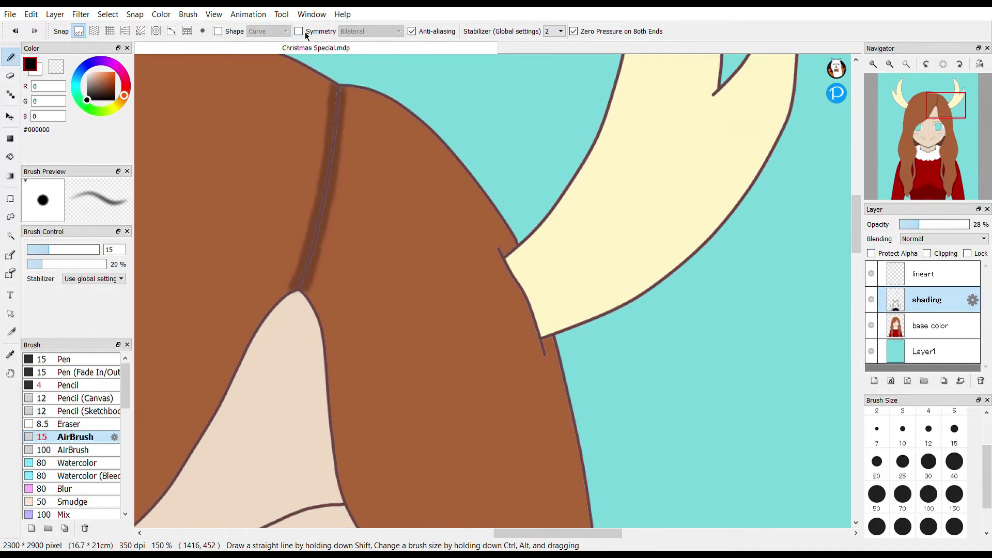
Step: Turn on bilateral Symmetry and shade the hair around the base of the antlers with the 15 px AirBrush
left_click(299, 31)
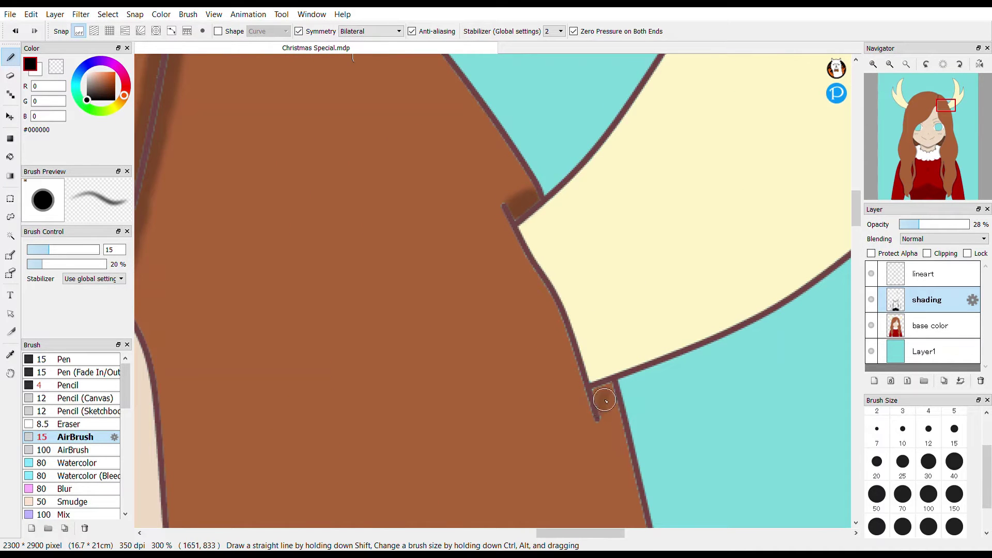
mouse_move(591, 382)
left_mouse_down()
mouse_move(513, 238)
mouse_move(575, 368)
mouse_move(550, 275)
mouse_move(520, 218)
mouse_move(567, 297)
left_mouse_up()
Step: Shade the antlers at the fork between the two prongs with the mirrored 15 px AirBrush
left_click(890, 64)
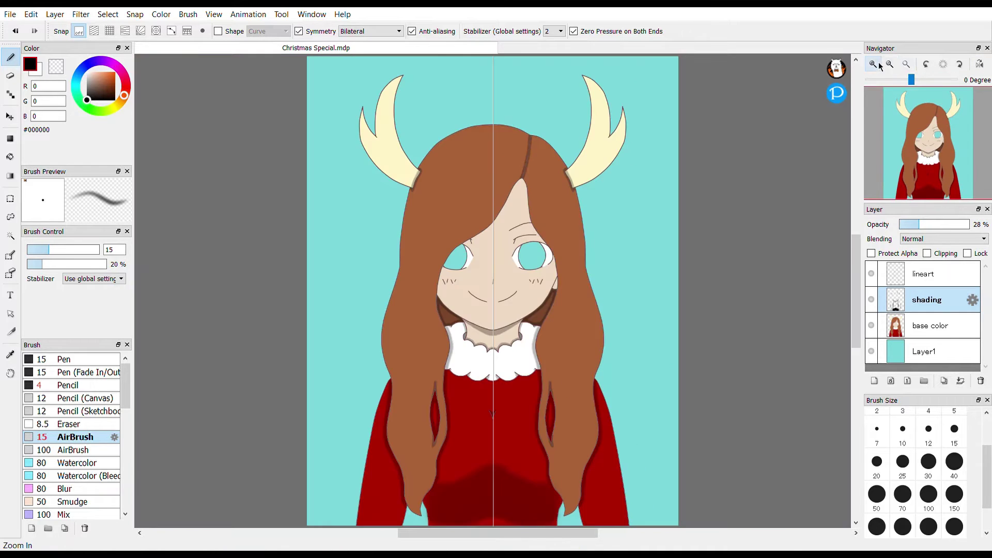
left_click(873, 64)
left_click(873, 64)
left_click_drag(624, 308, 640, 231)
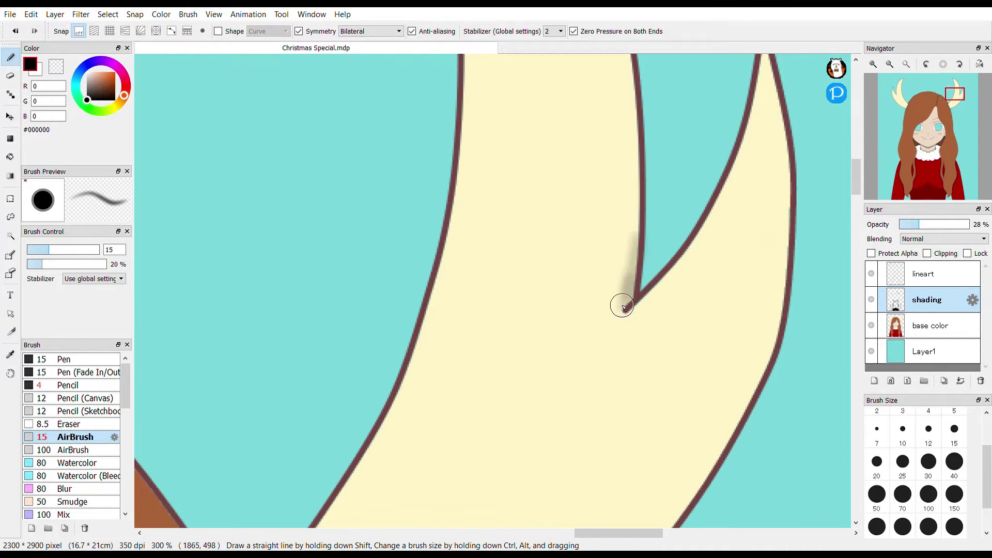
left_click(907, 65)
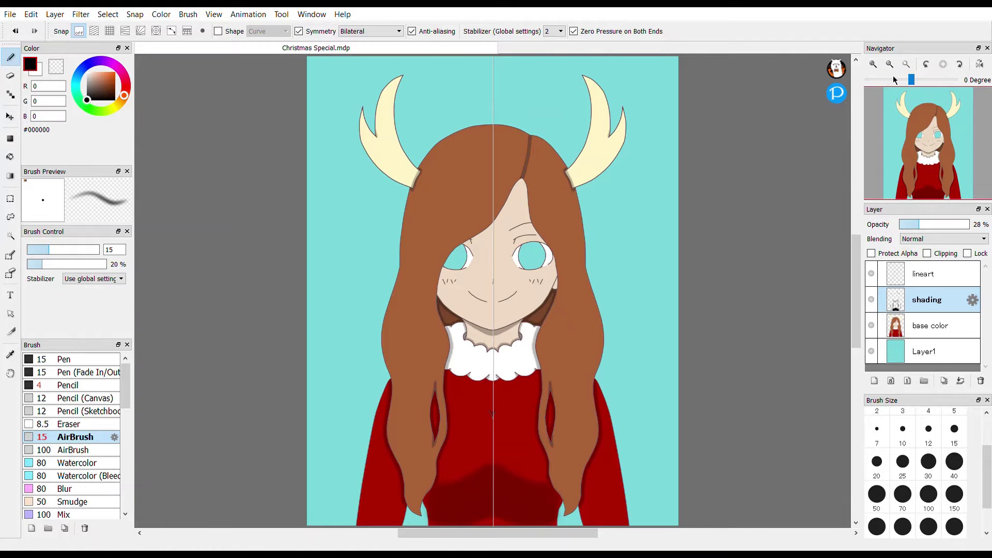
Step: Repaint the dark hair behind the neck on the base color layer with the Pencil in the main hair brown #AA6238
left_click(873, 64)
mouse_move(930, 160)
left_mouse_down()
mouse_move(930, 178)
mouse_move(935, 137)
mouse_move(932, 148)
left_mouse_up()
left_click(873, 64)
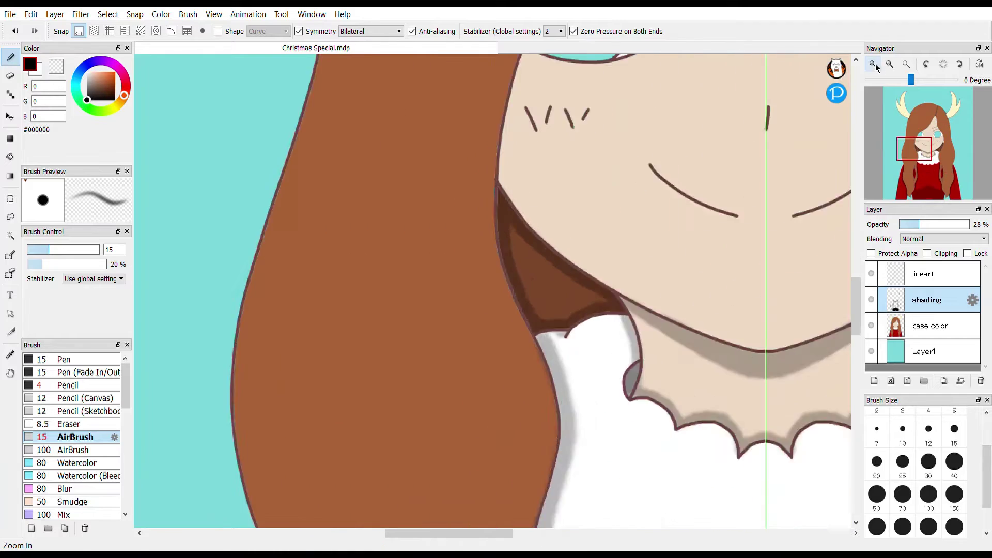
left_click(873, 65)
left_click(914, 330)
left_click(381, 327, "alt")
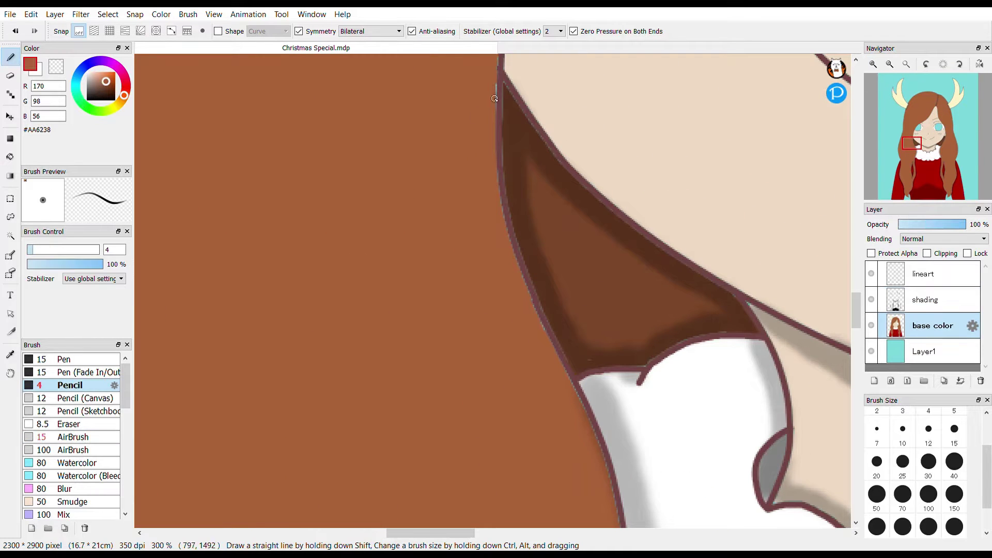
left_click(306, 33)
left_click_drag(491, 288, 569, 288)
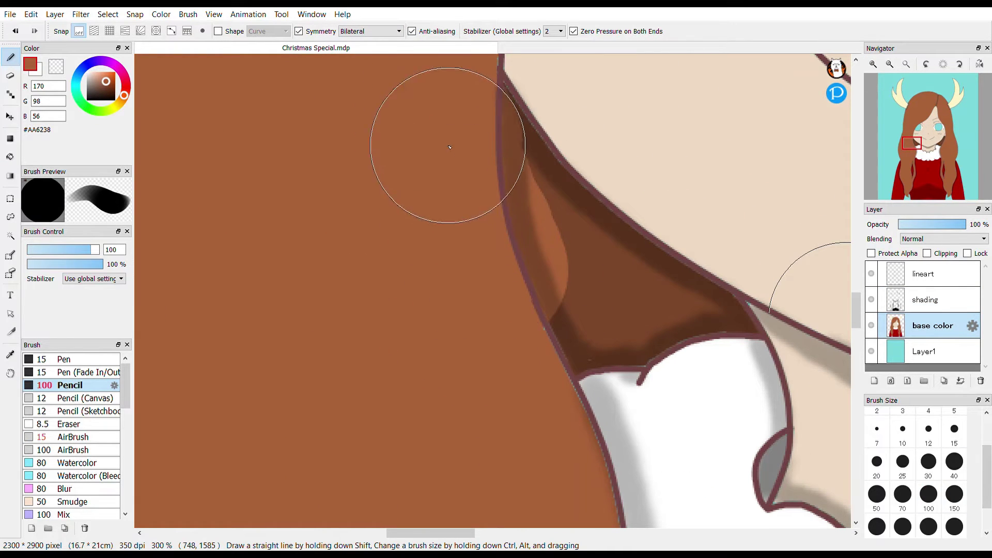
mouse_move(520, 237)
left_mouse_down()
mouse_move(549, 322)
mouse_move(581, 345)
mouse_move(626, 350)
mouse_move(723, 308)
mouse_move(590, 215)
mouse_move(634, 251)
mouse_move(603, 294)
mouse_move(666, 302)
left_mouse_up()
left_click_drag(521, 288, 491, 288)
left_click_drag(722, 323, 744, 331)
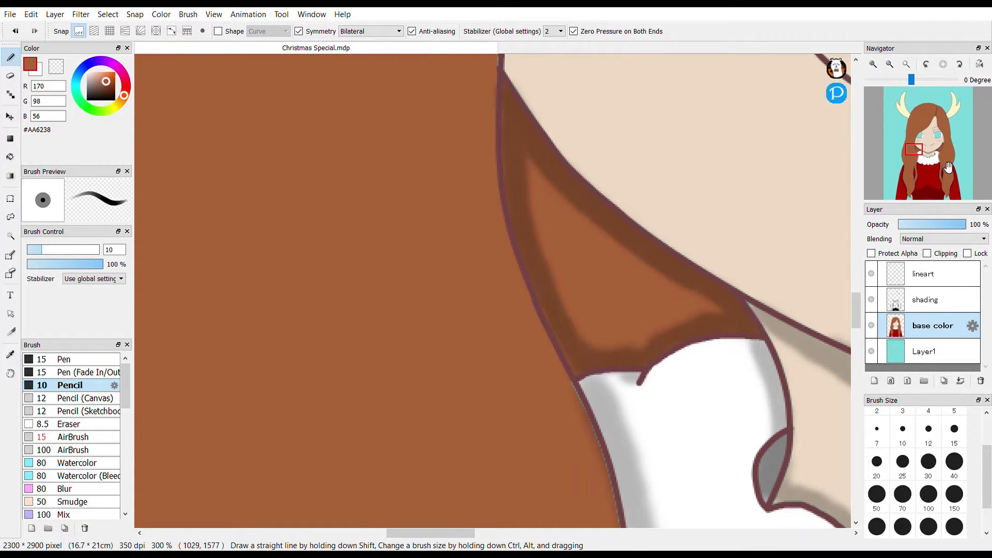
scroll(540, 123, "right", 10)
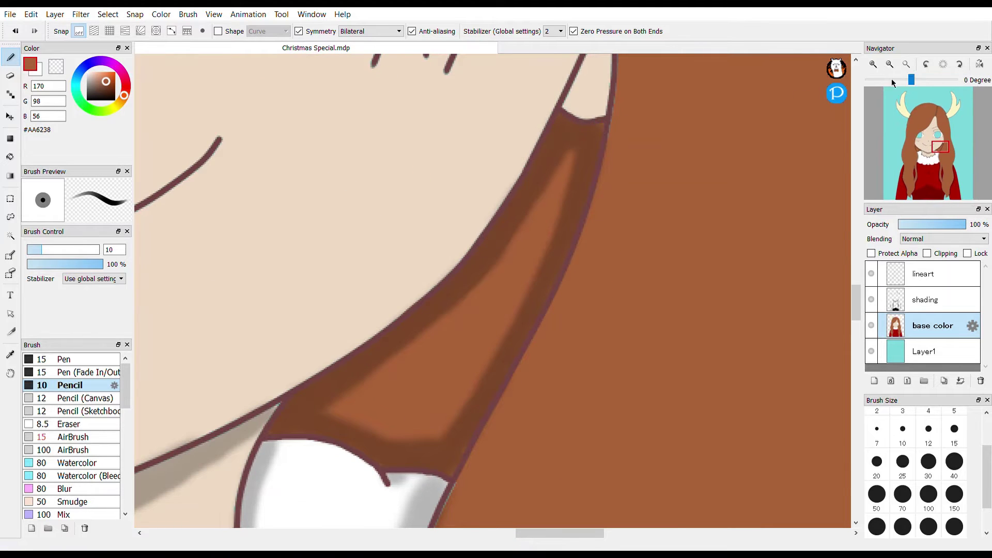
left_click(906, 64)
scroll(493, 217, "up", 3)
Step: On the shading layer, widen the black shading of the hair beneath the jaw on the picture's left with the 15 px AirBrush
left_click(922, 306)
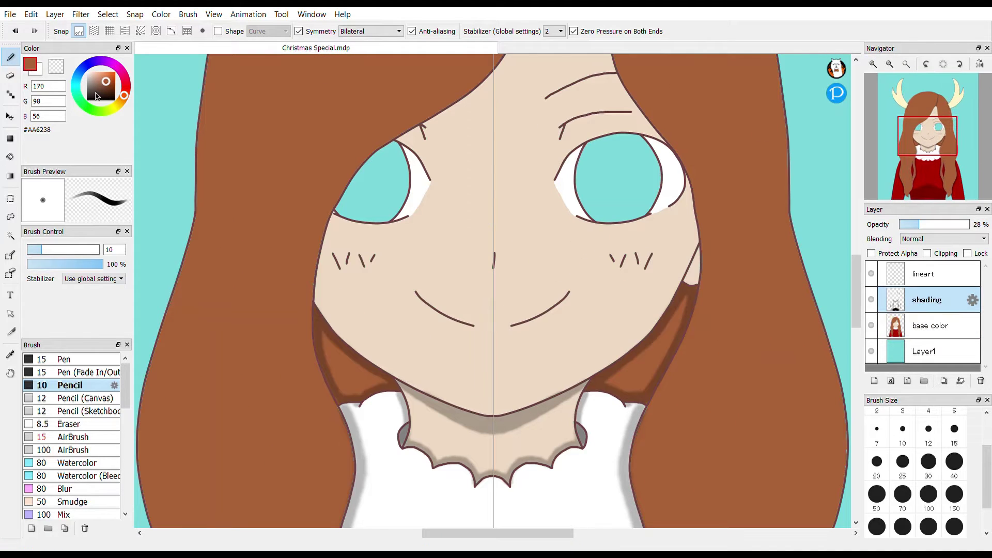
left_click(72, 437)
scroll(405, 127, "up", 3)
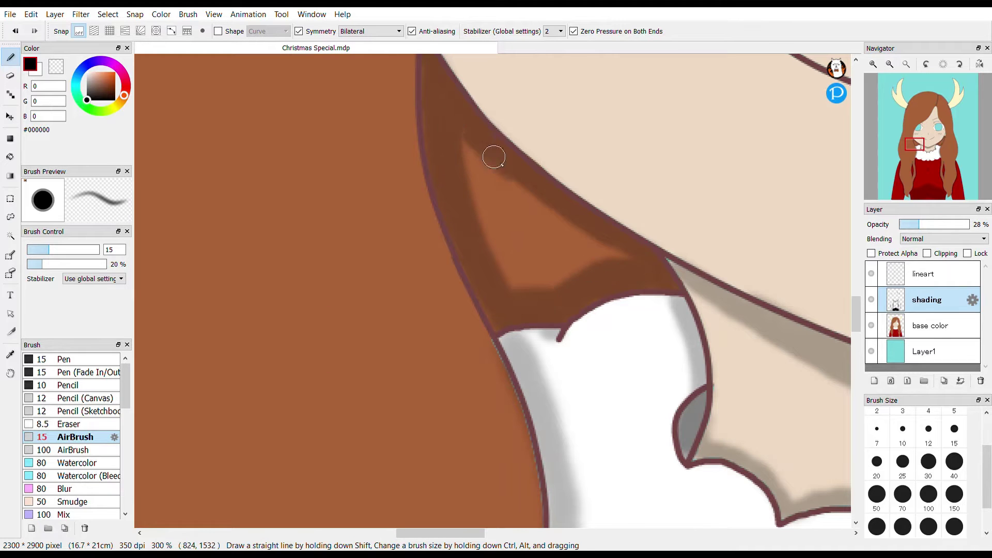
left_click_drag(493, 157, 565, 219)
scroll(490, 287, "right", 10)
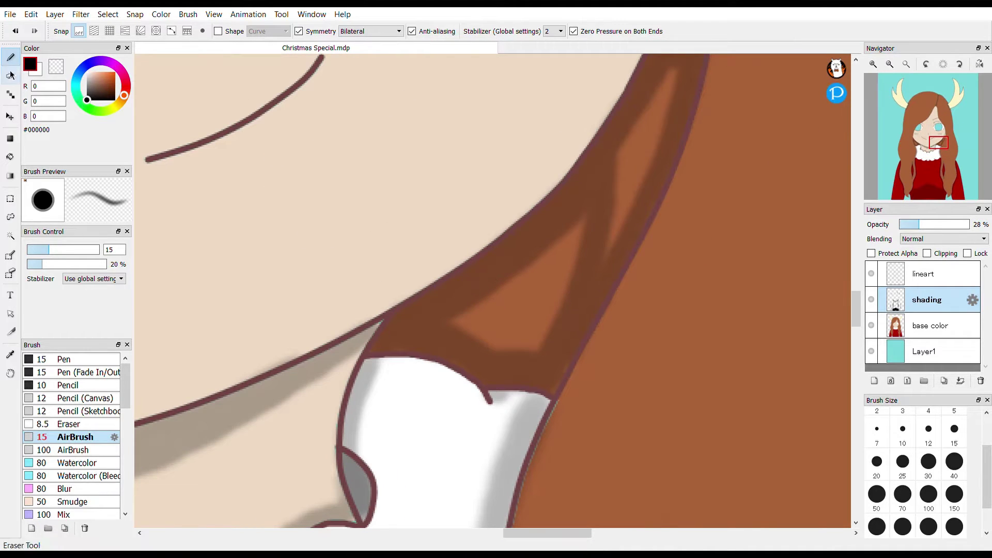
Step: Erase the misplaced mirrored shading across the hair behind the neck on the picture's right, and turn off Symmetry
left_click(11, 75)
mouse_move(553, 110)
left_mouse_down()
mouse_move(594, 234)
mouse_move(588, 170)
left_mouse_up()
left_click(10, 57)
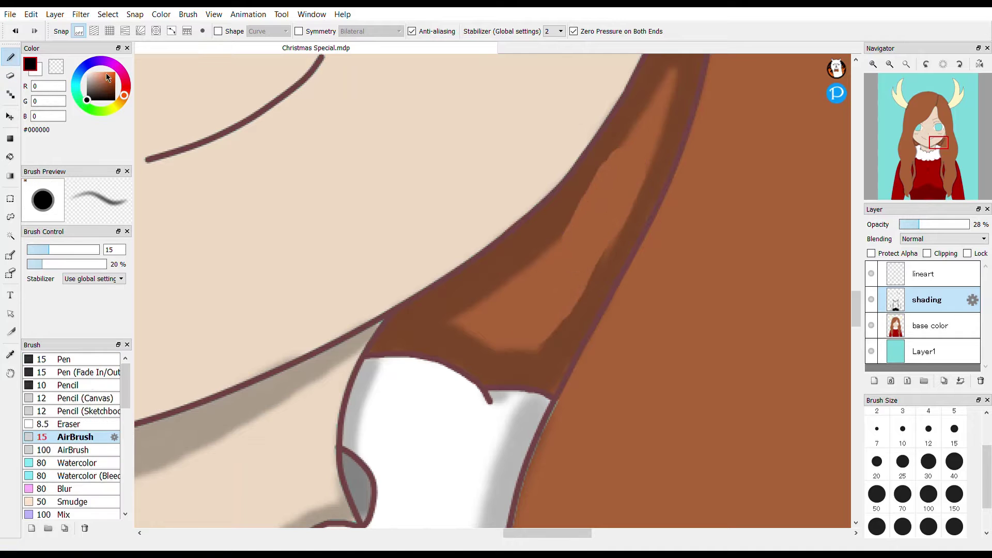
Step: Widen the shading around the edges of the hair behind the neck on both sides with the 15 px AirBrush
mouse_move(449, 310)
left_mouse_down()
mouse_move(525, 266)
mouse_move(671, 75)
mouse_move(584, 201)
mouse_move(667, 113)
left_mouse_up()
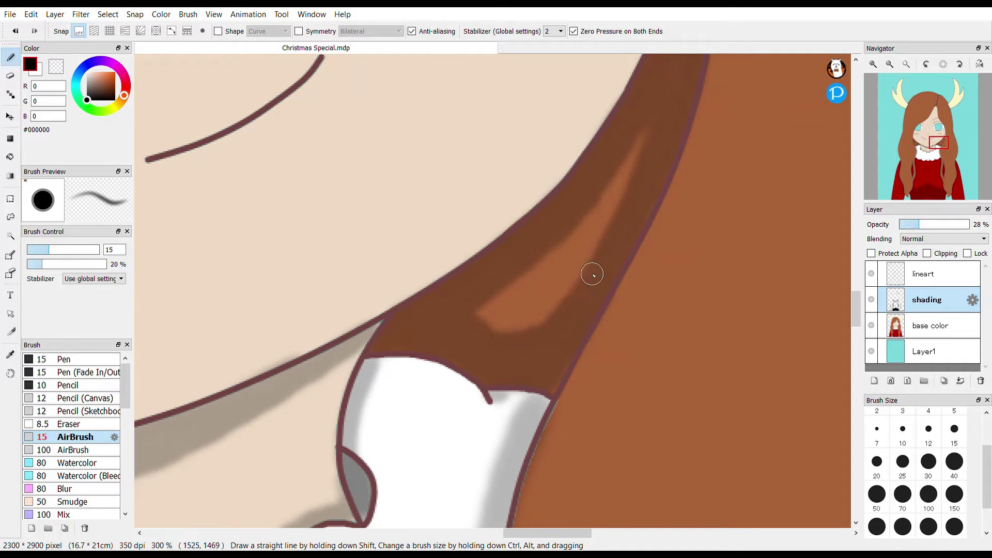
scroll(498, 128, "left", 10)
mouse_move(498, 129)
left_mouse_down()
mouse_move(518, 166)
mouse_move(602, 238)
left_mouse_up()
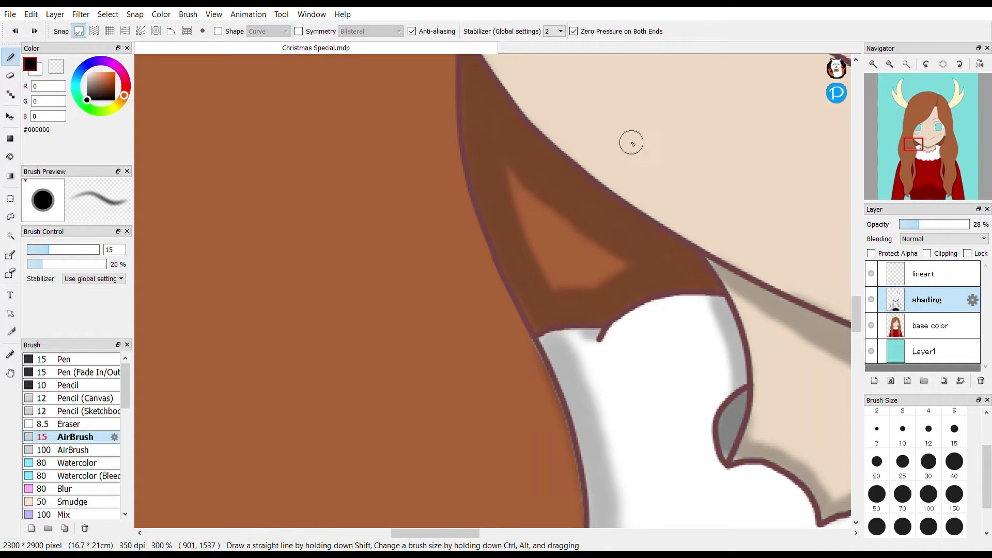
left_click_drag(577, 288, 637, 90)
left_click(906, 64)
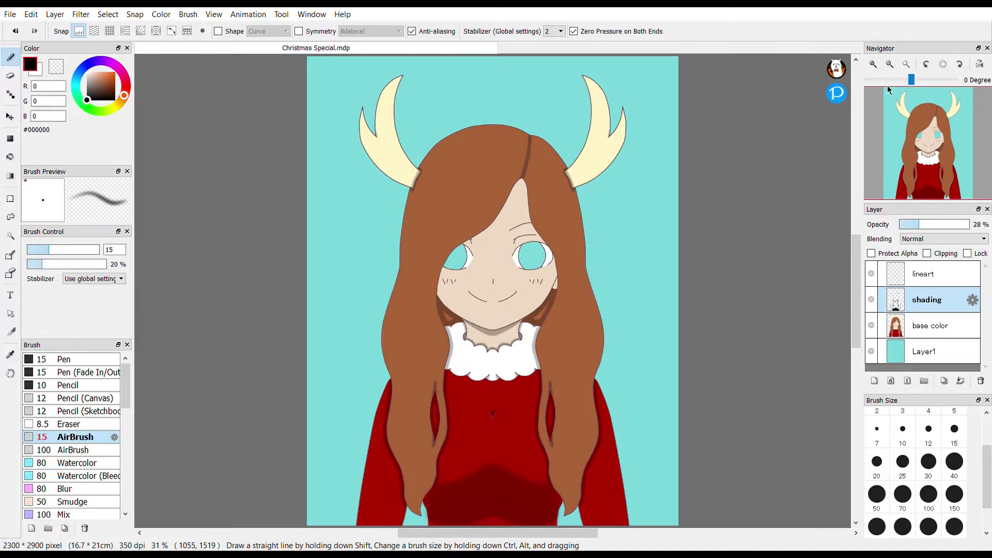
Step: Set the AirBrush size to 30 px for shading the eye on the picture's right
left_click(872, 64)
left_click(925, 164)
scroll(642, 107, "up", 4)
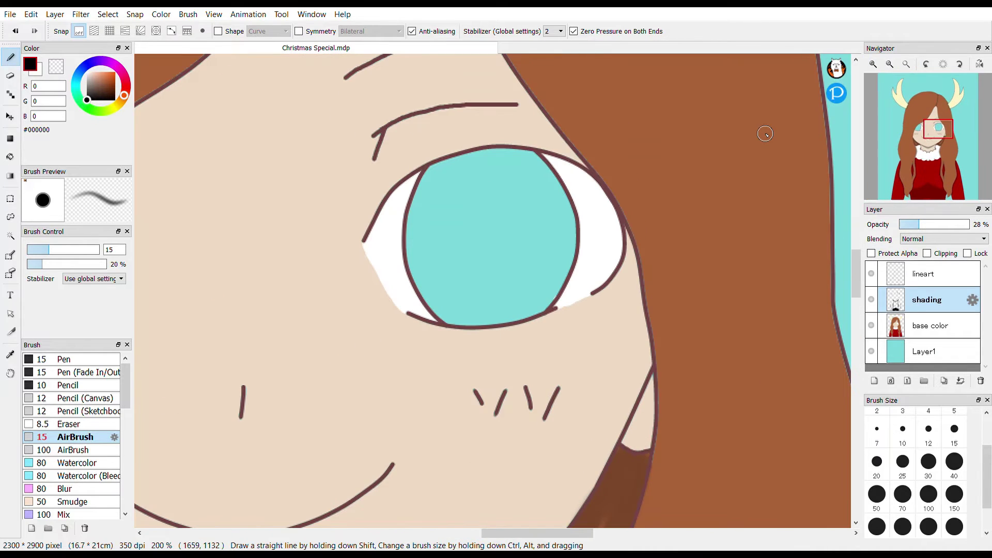
scroll(632, 249, "up", 2)
left_click(929, 461)
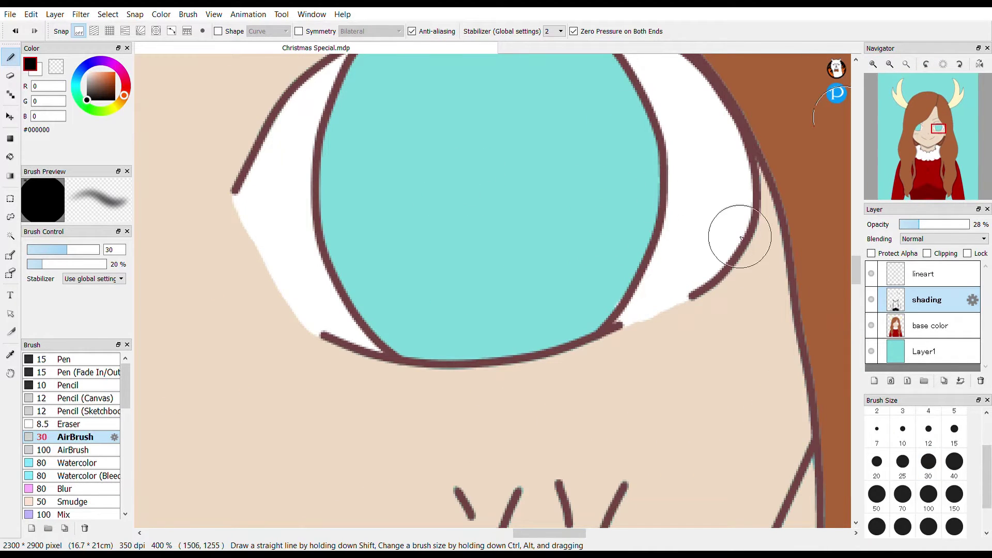
scroll(842, 252, "up", 3)
mouse_move(628, 316)
left_mouse_down()
mouse_move(508, 319)
mouse_move(529, 313)
mouse_move(290, 359)
mouse_move(249, 381)
mouse_move(324, 289)
left_mouse_up()
key("ctrl+z")
key("ctrl+z")
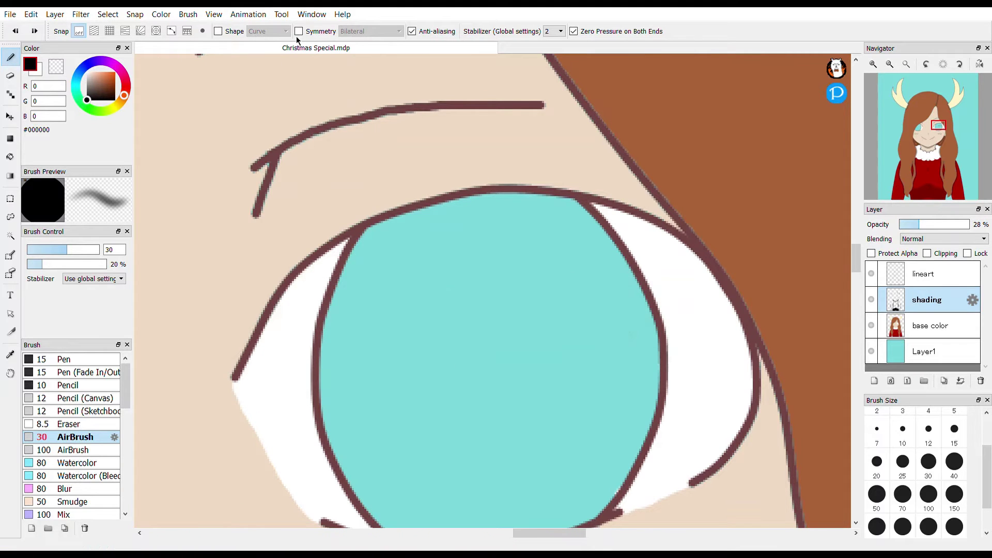
Step: Turn on bilateral Symmetry and shade the upper half of both eyes, across iris and white, with the 30 px AirBrush
left_click(299, 31)
mouse_move(707, 320)
left_mouse_down()
mouse_move(319, 379)
mouse_move(266, 364)
mouse_move(433, 226)
mouse_move(289, 380)
mouse_move(682, 356)
mouse_move(686, 265)
mouse_move(638, 239)
mouse_move(361, 228)
mouse_move(462, 228)
left_mouse_up()
key("e")
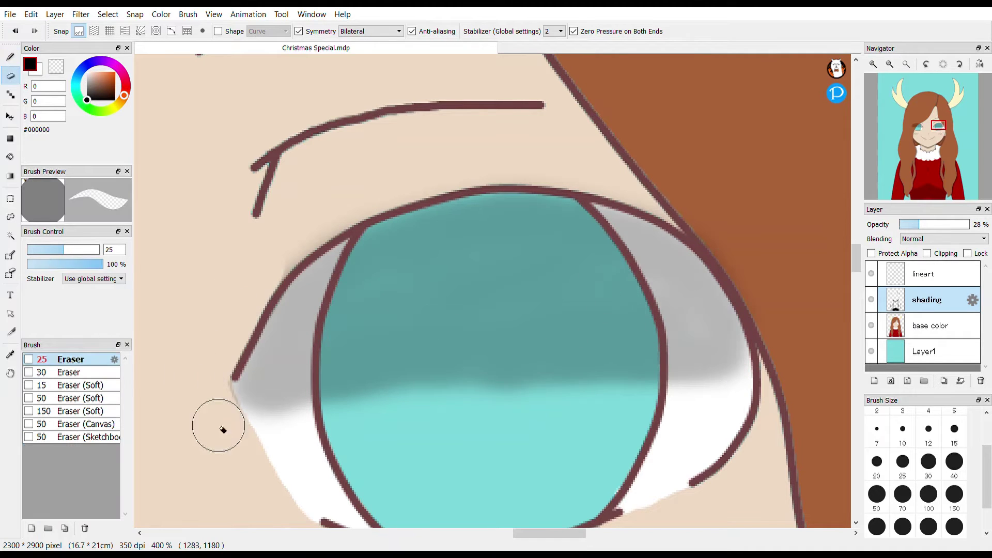
key("b")
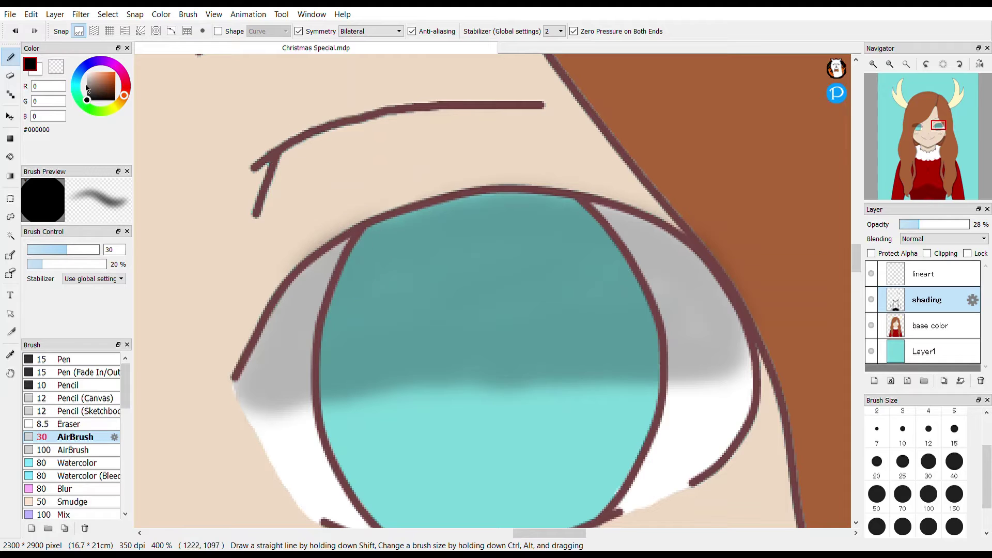
key("e")
key("b")
Step: Turn off Symmetry and erase the eye shading that spills onto the hair above the picture's left eye with the 25 px Eraser
left_click(920, 127)
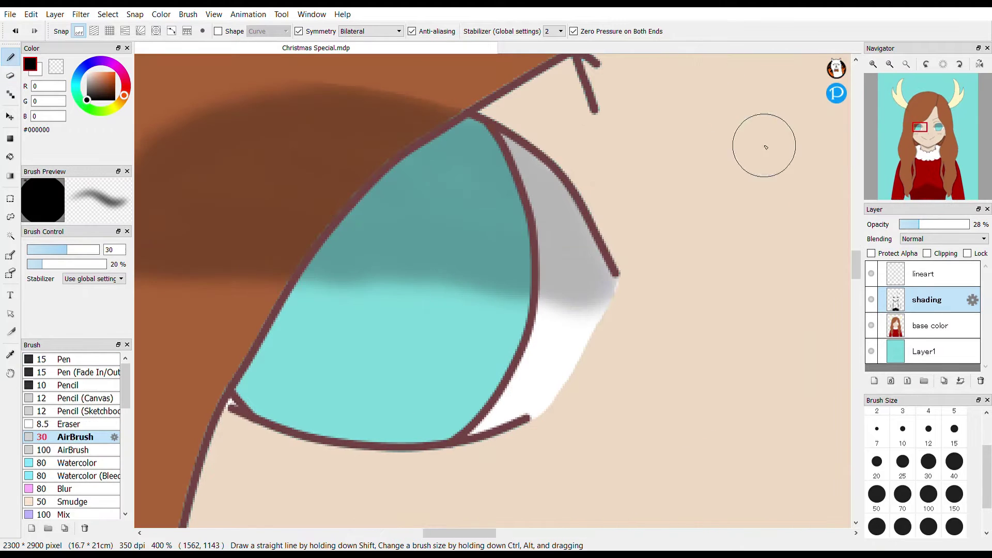
key("e")
left_click(299, 31)
mouse_move(286, 200)
left_mouse_down()
mouse_move(315, 200)
mouse_move(443, 101)
left_mouse_up()
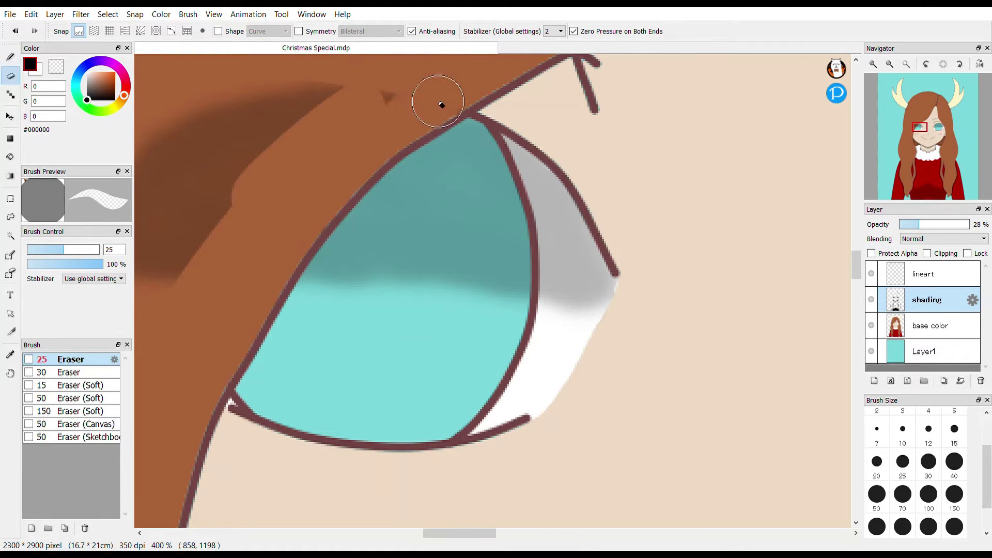
key("ctrl+minus")
left_click_drag(287, 207, 255, 251)
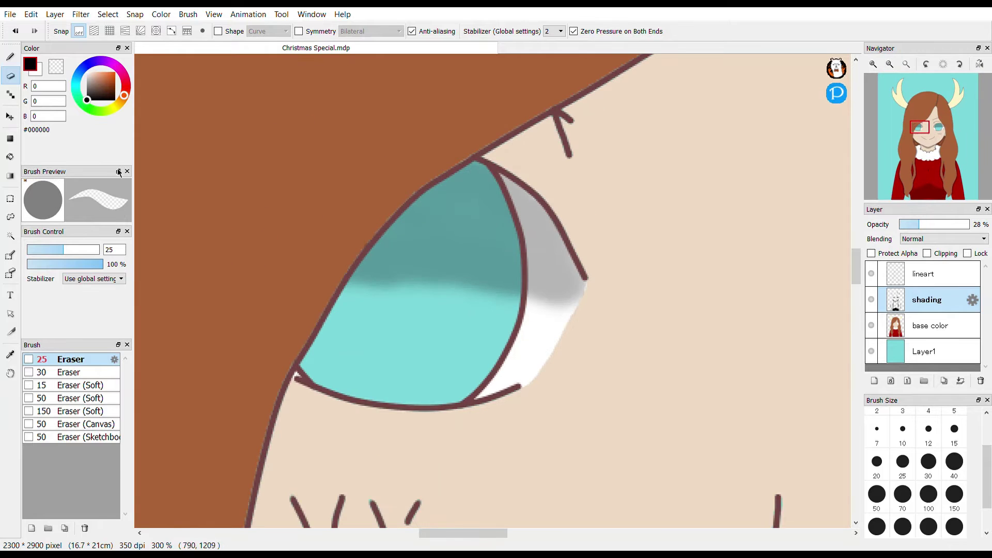
Step: Paint a rounded pupil shadow at the center of the iris in the picture's right eye with the 30 px AirBrush
key("b")
left_click(938, 128)
left_click_drag(473, 256, 516, 229)
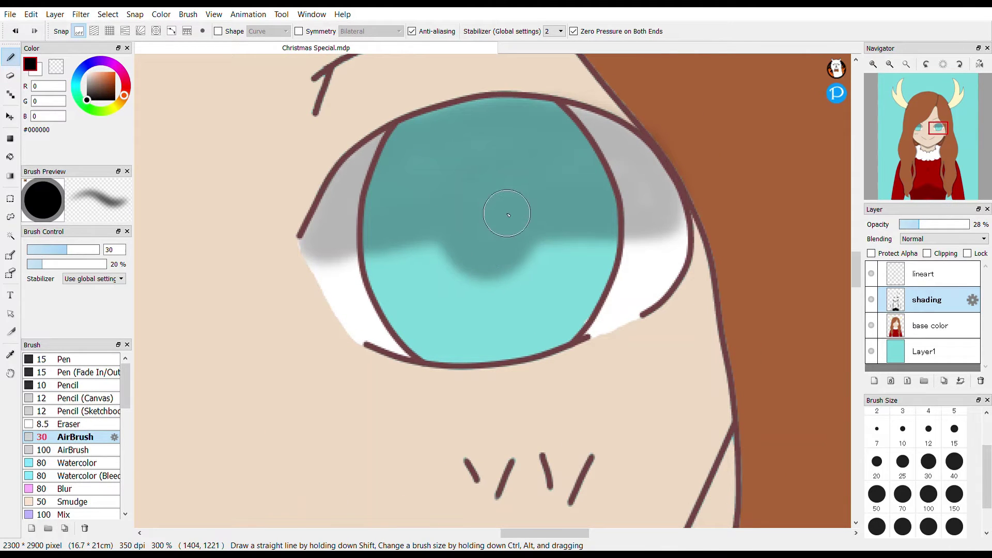
Step: Undo the single-eye pupil shadow and repaint a rounded one in both irises with bilateral Symmetry and the 30 px AirBrush
left_click_drag(462, 258, 646, 322)
key("ctrl+shift+y")
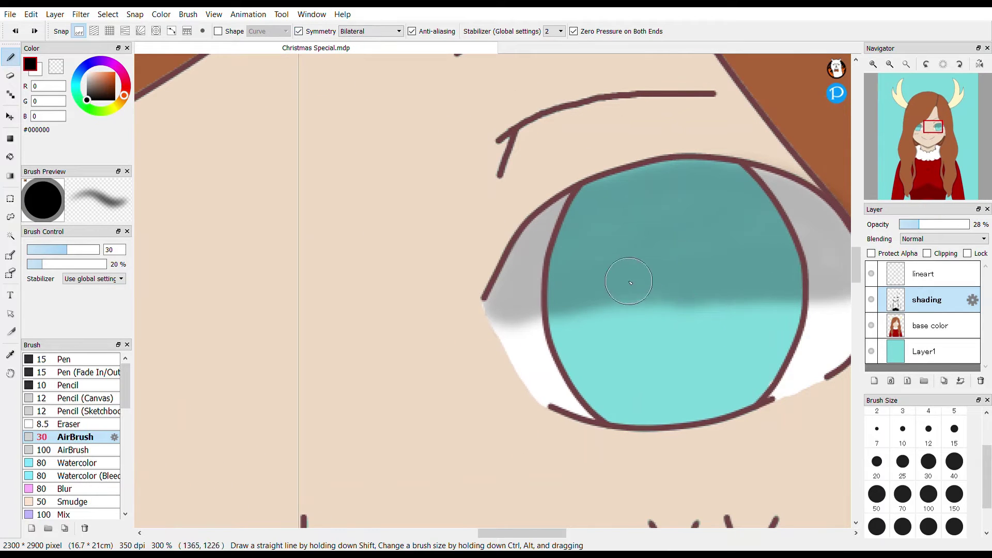
left_click_drag(653, 283, 641, 303)
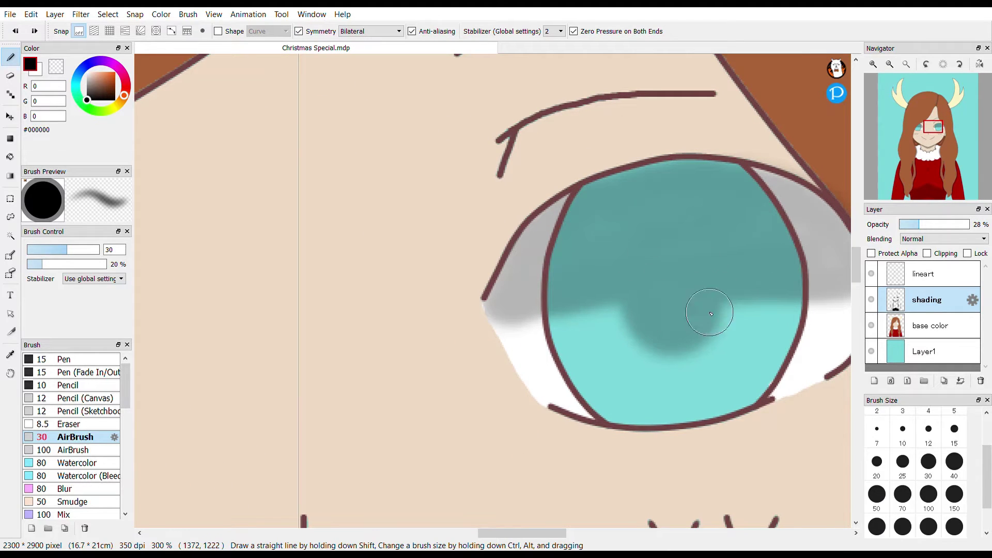
Step: Add a new layer and paint white highlights across the bottom and top of both irises with the 30 px AirBrush
left_click(874, 380)
mouse_move(641, 402)
left_mouse_down()
mouse_move(648, 364)
mouse_move(688, 365)
mouse_move(720, 397)
mouse_move(685, 404)
mouse_move(728, 396)
left_mouse_up()
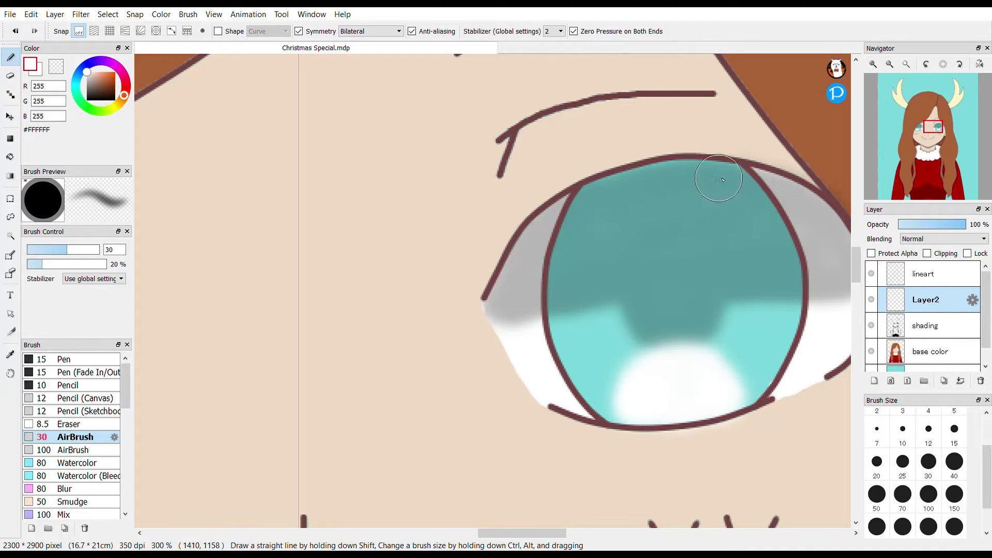
mouse_move(718, 178)
left_mouse_down()
mouse_move(588, 198)
mouse_move(749, 176)
left_mouse_up()
Step: With Symmetry off, erase the highlight spilling onto the hair with the 25 px Eraser and set the highlight layer's opacity to 59%
mouse_move(947, 224)
left_mouse_down()
mouse_move(936, 225)
mouse_move(950, 224)
left_mouse_up()
left_click_drag(259, 99, 671, 95)
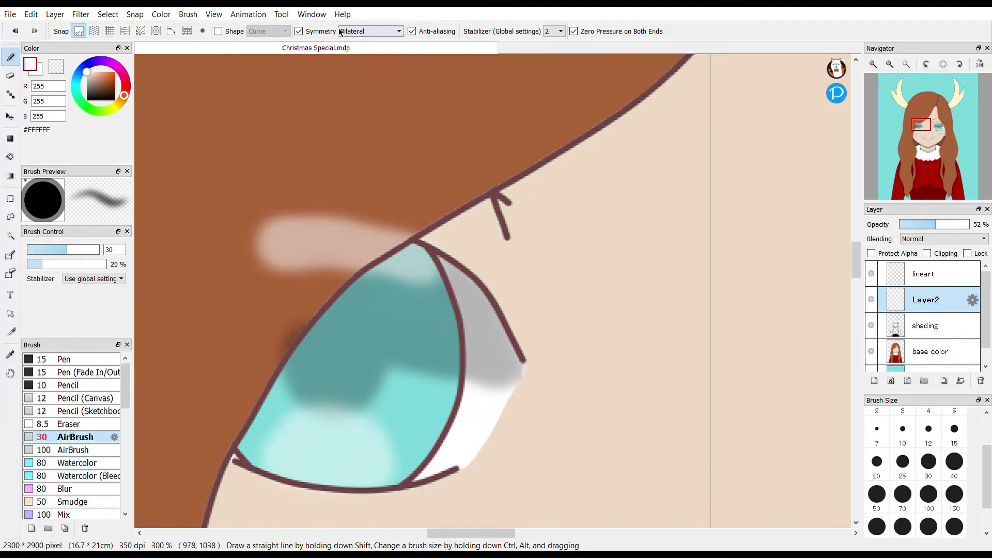
key("e")
left_click(907, 64)
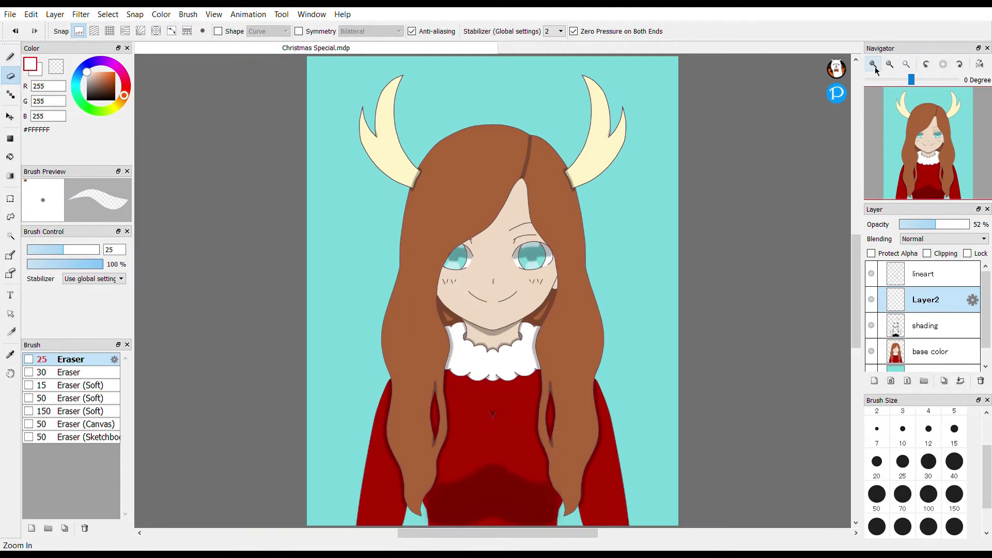
left_click(873, 64)
left_click_drag(936, 224, 941, 224)
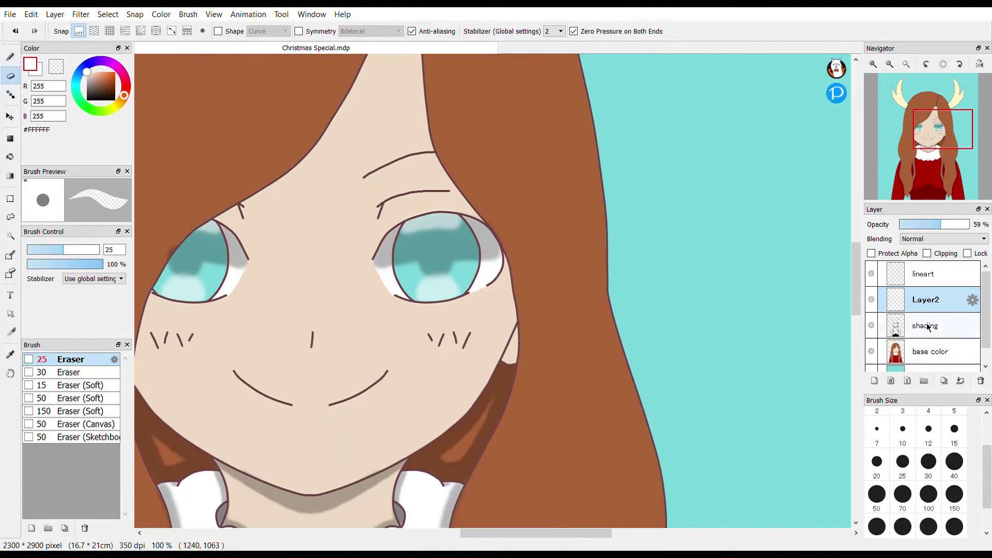
Step: On the shading layer, shade the face in black along the hair on the picture's right with the 30 px AirBrush
left_click(929, 327)
key("b")
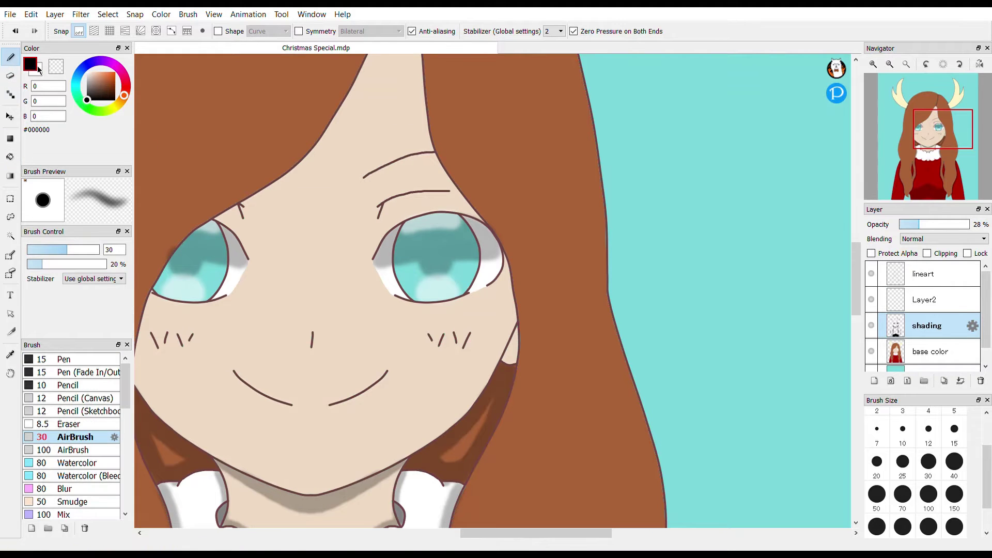
left_click_drag(422, 139, 420, 93)
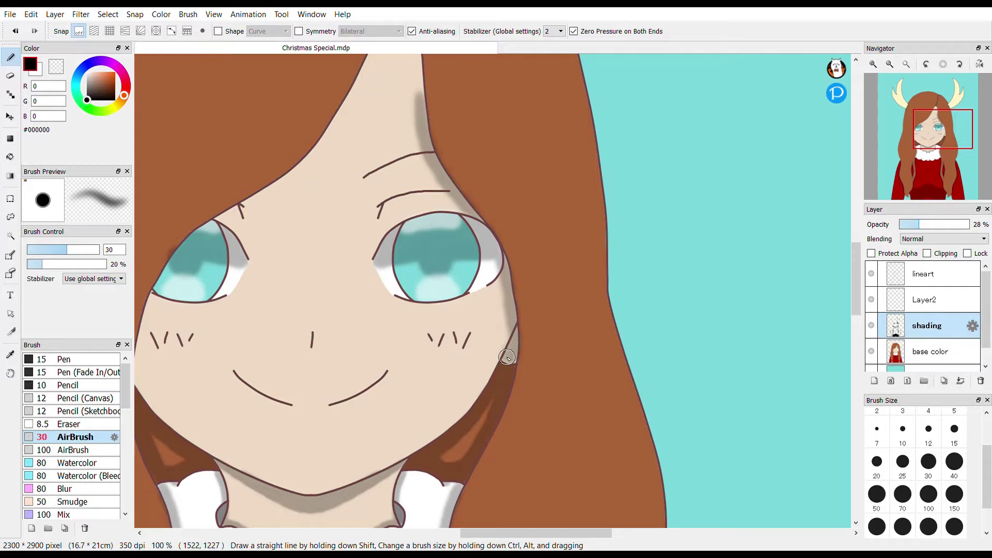
Step: Shade the cheek below the picture's left eye along the hair edge with the 30 px AirBrush
scroll(470, 151, "up", 5)
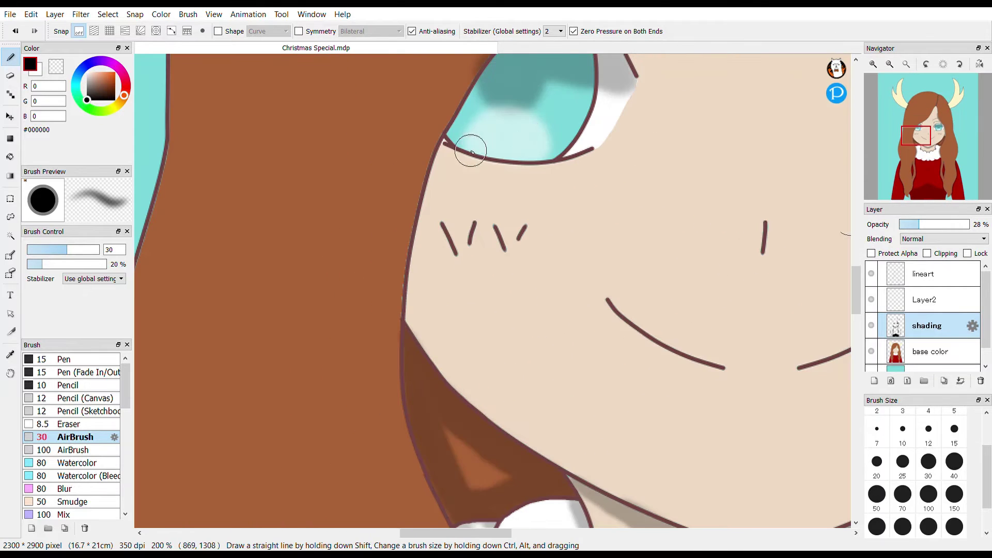
mouse_move(457, 129)
left_mouse_down()
mouse_move(429, 202)
mouse_move(426, 282)
mouse_move(439, 197)
left_mouse_up()
left_click(930, 138)
left_click_drag(929, 139, 925, 136)
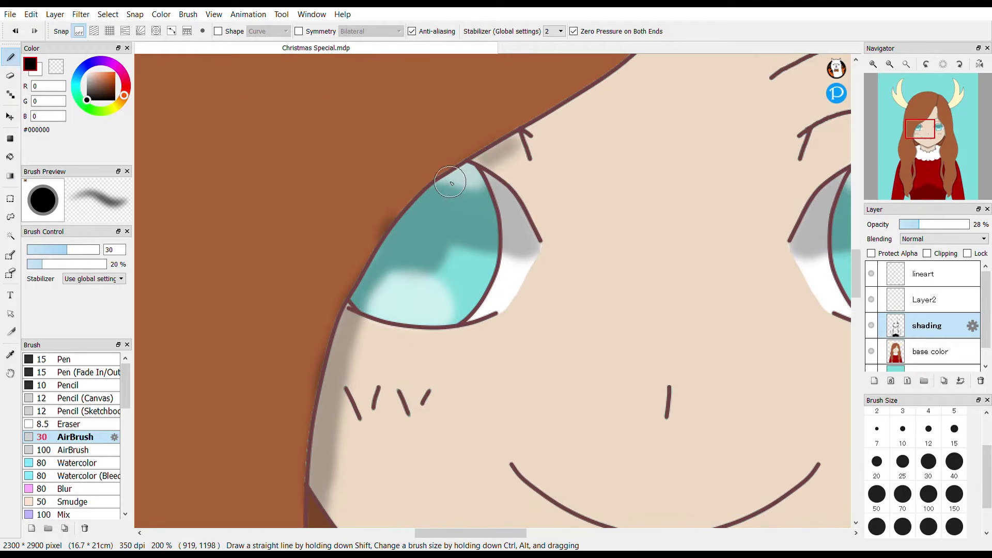
Step: Shade the forehead along the fringe, from above the picture's left eye up to the parting and down its other side
left_click_drag(580, 110, 522, 152)
left_click(929, 127)
mouse_move(410, 351)
left_mouse_down()
mouse_move(505, 249)
mouse_move(571, 138)
left_mouse_up()
left_click_drag(946, 172, 929, 122)
left_click_drag(540, 122, 421, 290)
left_click_drag(537, 117, 576, 297)
Step: Erase the face shading that spills onto the hair along the fringe and left cheek with the 25 px Eraser
key("e")
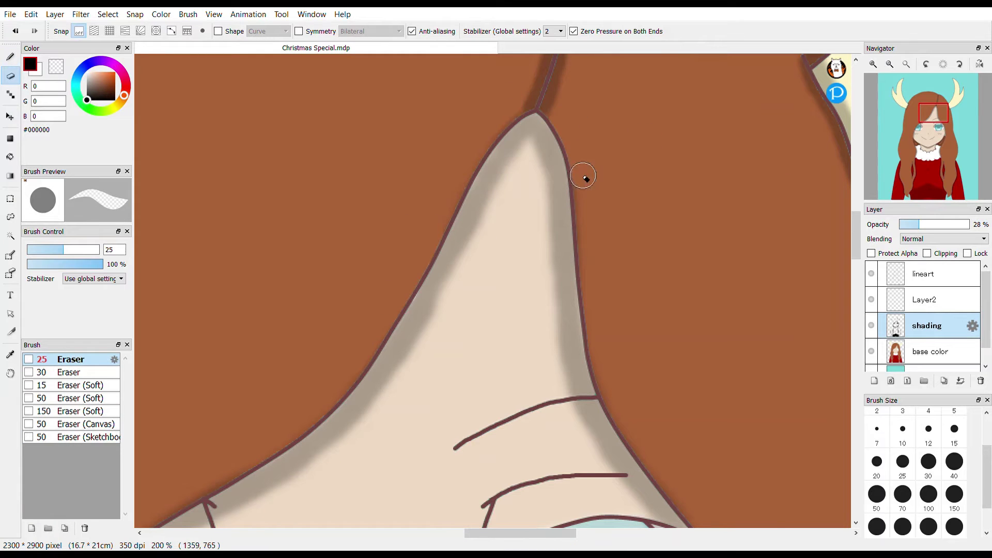
left_click(919, 119)
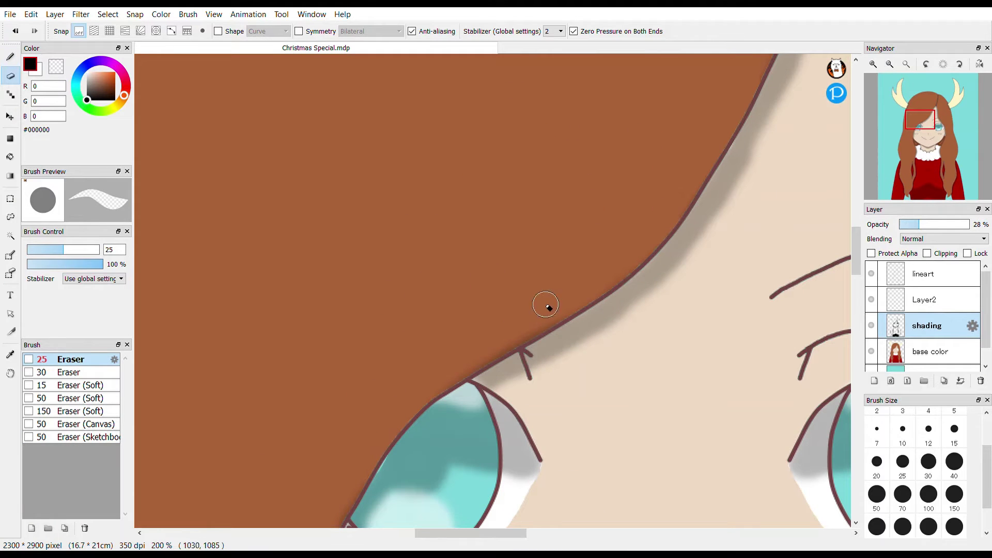
left_click_drag(420, 396, 491, 247)
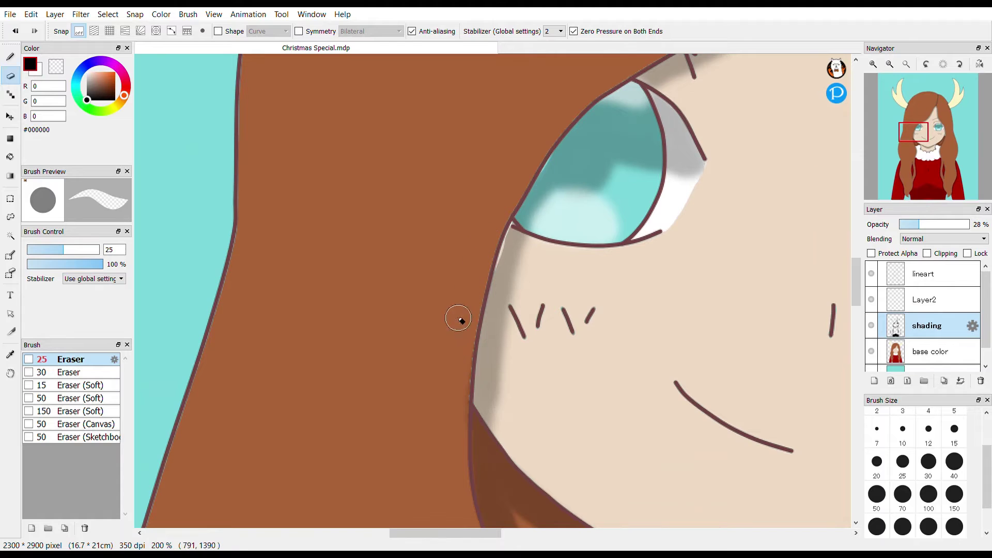
left_click_drag(458, 319, 507, 201)
Step: Turn on bilateral Symmetry and shade around the inner ends of both eyelid creases, setting the AirBrush size to 25 px
key("b")
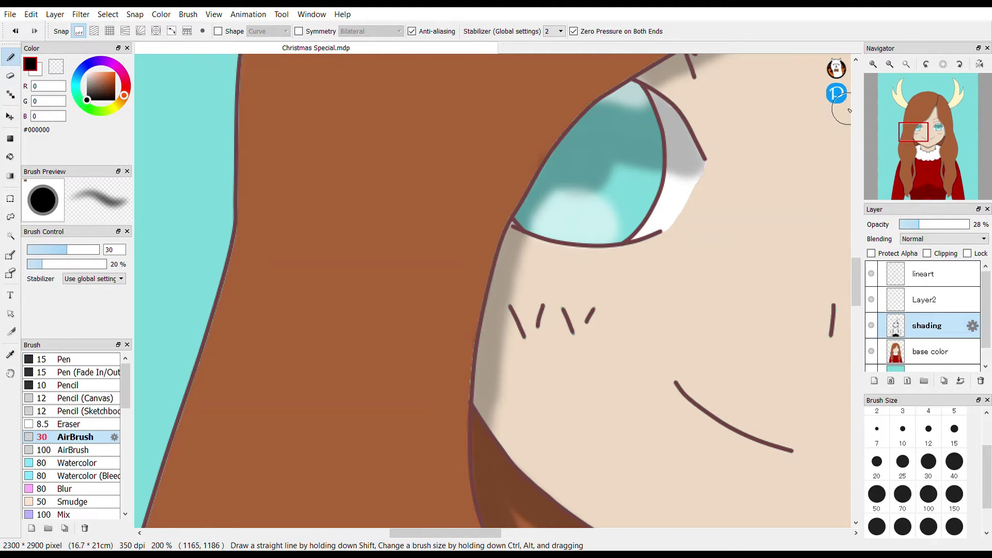
left_click(933, 131)
left_click(932, 114)
left_click(889, 65)
scroll(623, 336, "up", 5)
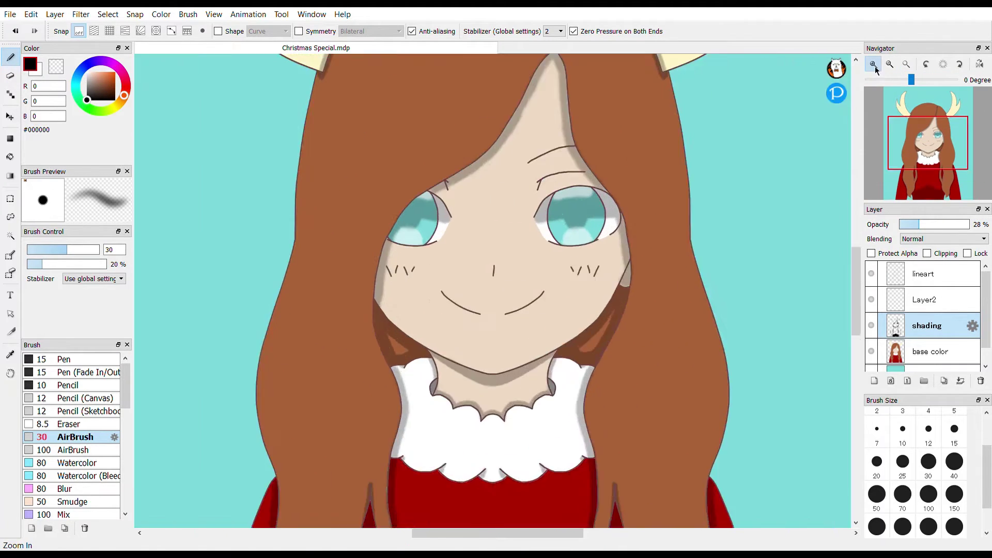
key("s")
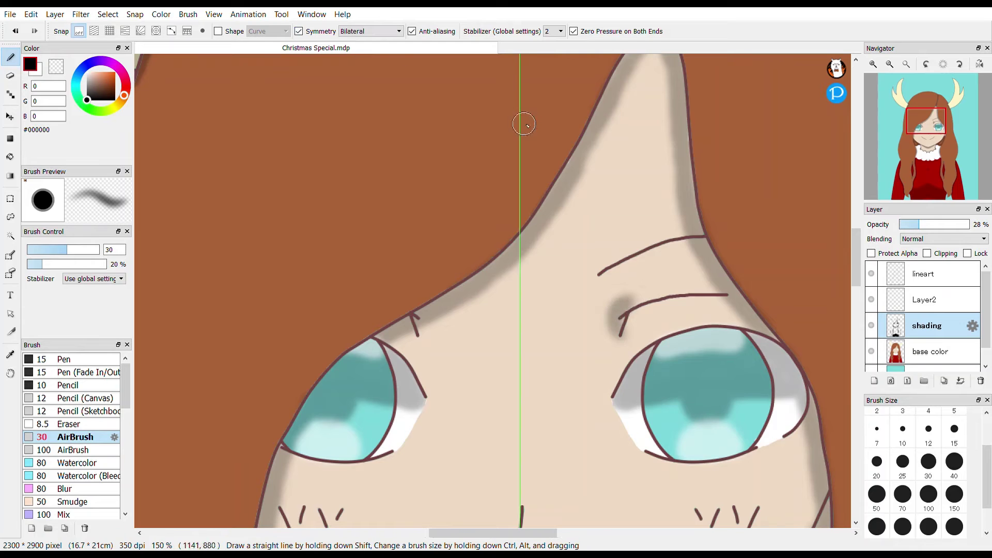
scroll(763, 497, "up", 3)
left_click(902, 461)
mouse_move(463, 186)
left_mouse_down()
mouse_move(481, 125)
mouse_move(512, 104)
left_mouse_up()
scroll(512, 105, "up", 3)
scroll(525, 176, "left", 1)
Step: Turn off Symmetry and paint a small shadow beside the nose line with the 10 px AirBrush
left_click(906, 64)
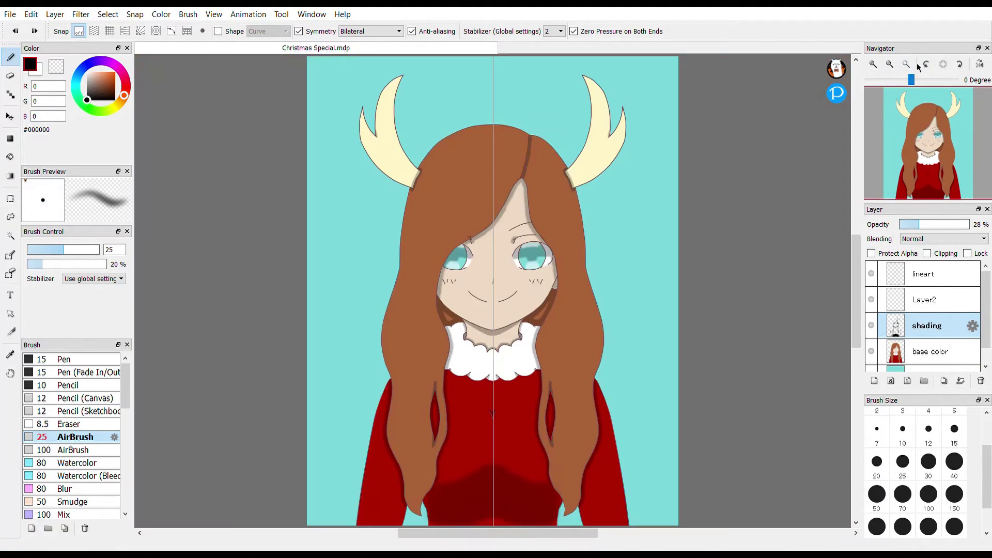
left_click(873, 64)
scroll(536, 150, "up", 3)
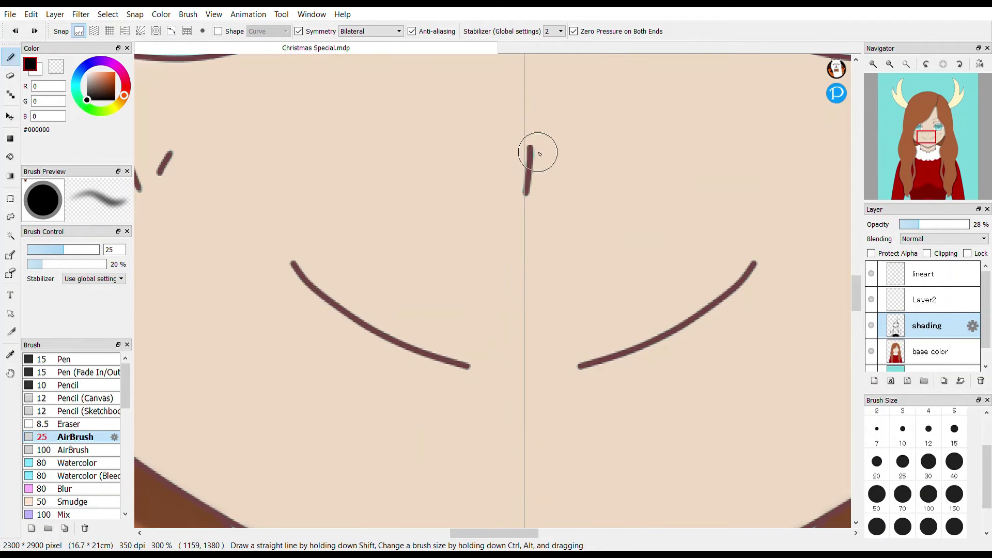
left_click_drag(540, 155, 547, 173)
key("ctrl+z")
left_click(298, 31)
left_click(902, 428)
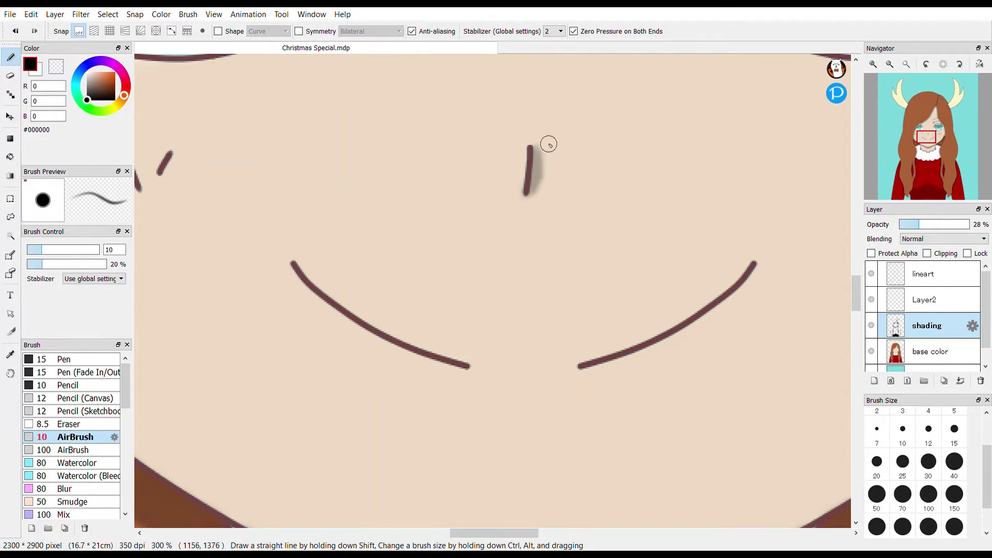
Step: Add a new layer named big above Layer2 and set the brush color to the brown #8E502E
left_click(906, 64)
left_click(872, 64)
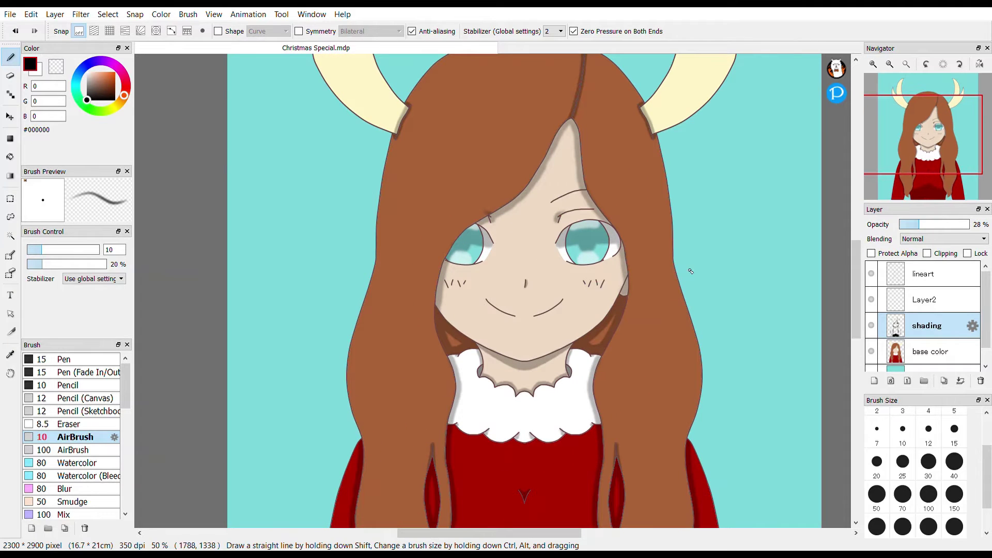
left_click(925, 299)
left_click(875, 380)
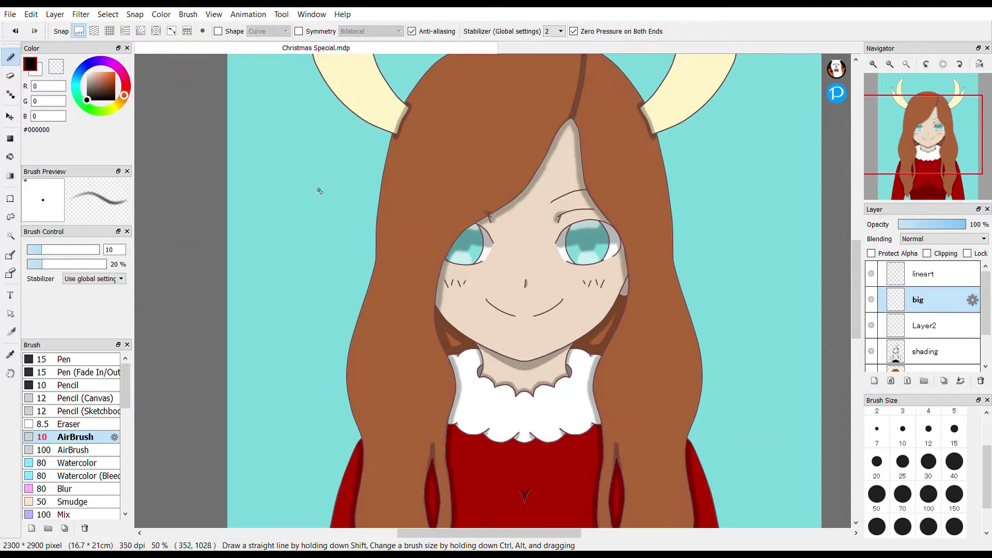
left_click(106, 86)
Step: Switch to the 10 px Pencil and paint brown swatches of #8E502E and #794527 in the canvas's upper-left corner
left_click(873, 64)
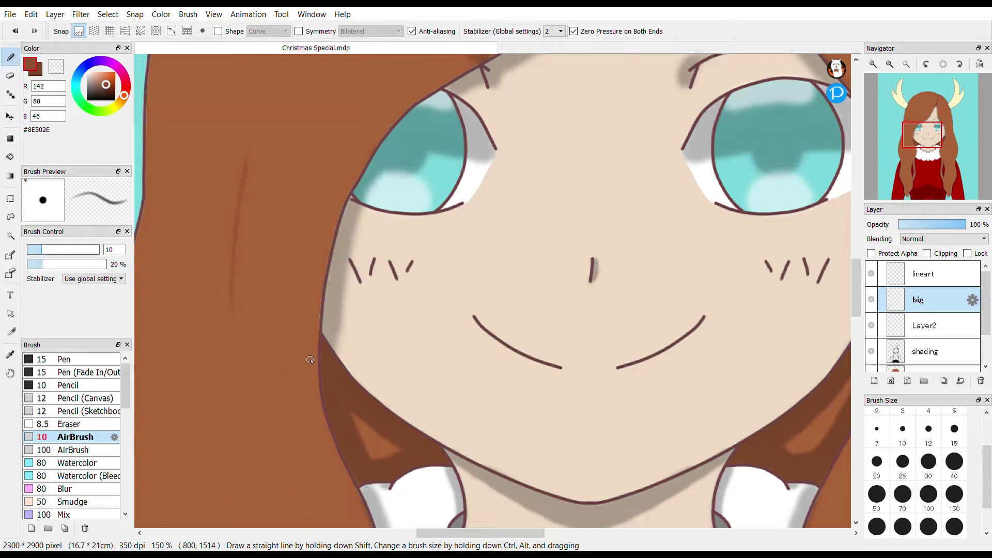
left_click(70, 385)
left_click_drag(228, 208, 195, 332)
key("ctrl+z")
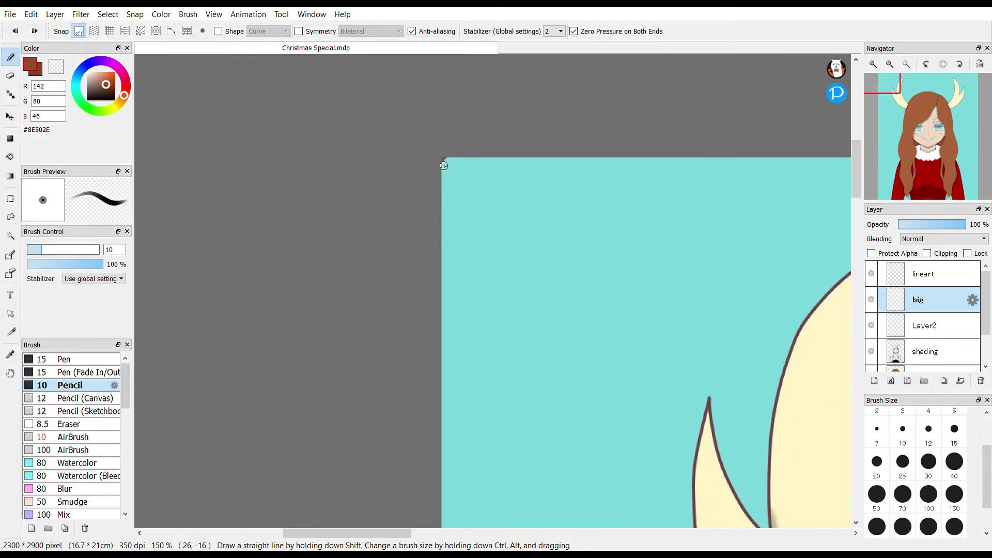
mouse_move(465, 175)
left_mouse_down()
mouse_move(542, 100)
mouse_move(424, 234)
mouse_move(529, 137)
left_mouse_up()
left_click(106, 86)
key("ctrl+0")
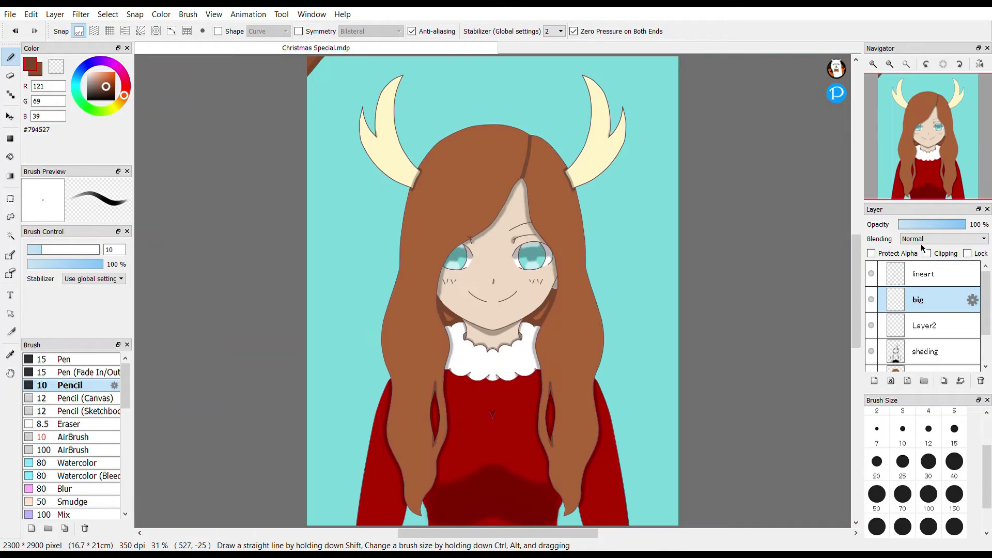
Step: Hide the shading layer and Layer2, and select the large hair section on the picture's left with the Magic Wand
left_click(871, 351)
left_click(871, 325)
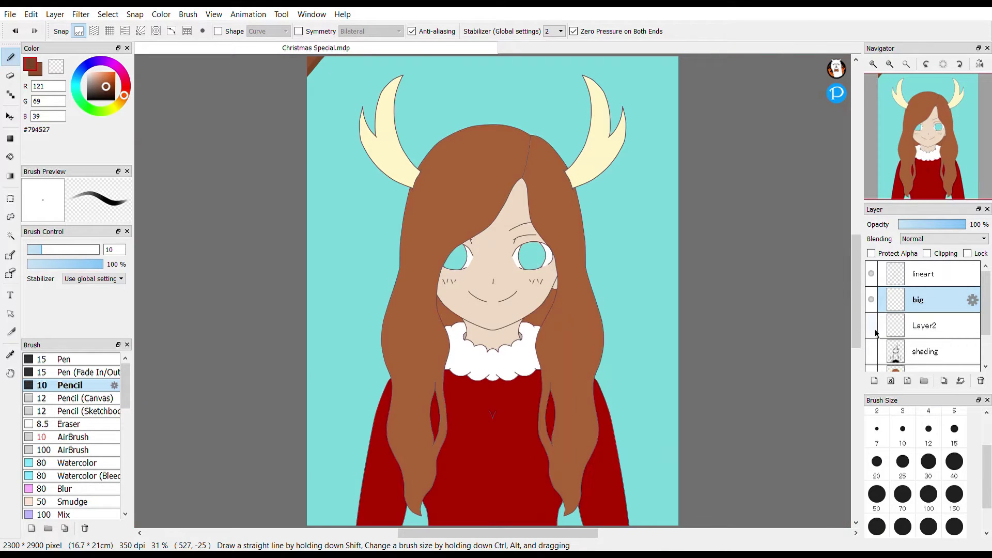
left_click(10, 236)
left_click(452, 162)
Step: Paint the selected hair dark brown #794527 with the 400 px Pencil, leaving a base-color patch at mid-length
key("b")
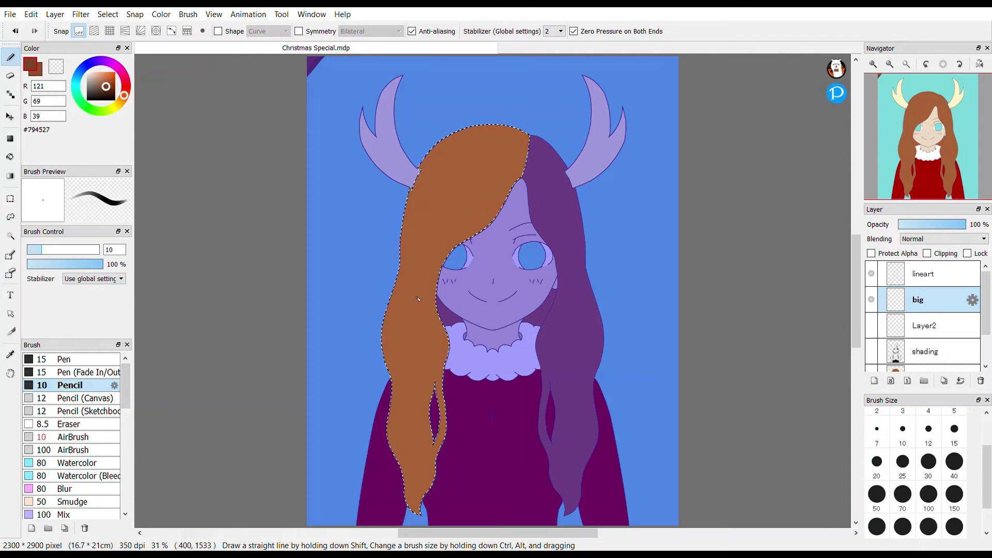
scroll(928, 491, "down", 1)
left_click(928, 511)
left_click_drag(504, 144, 432, 169)
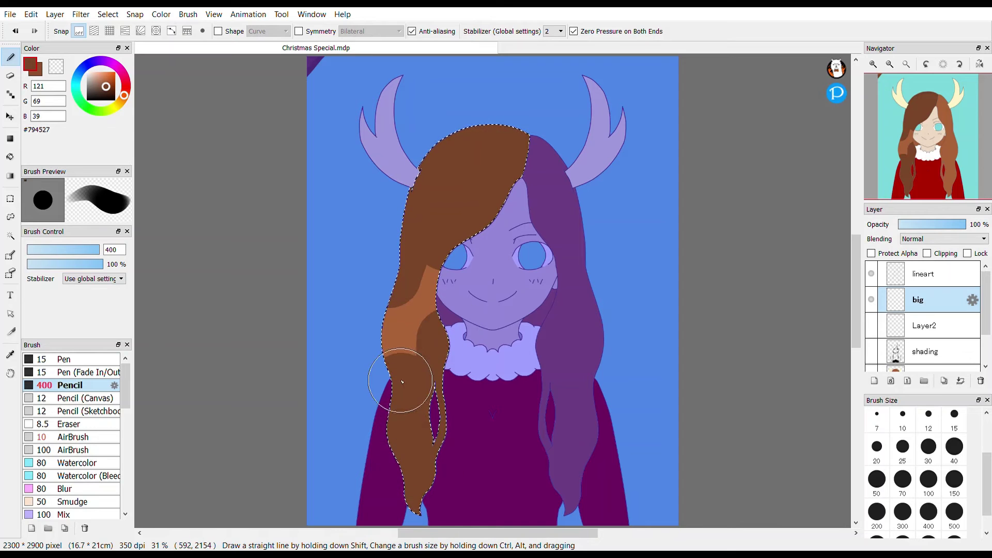
key("ctrl+z")
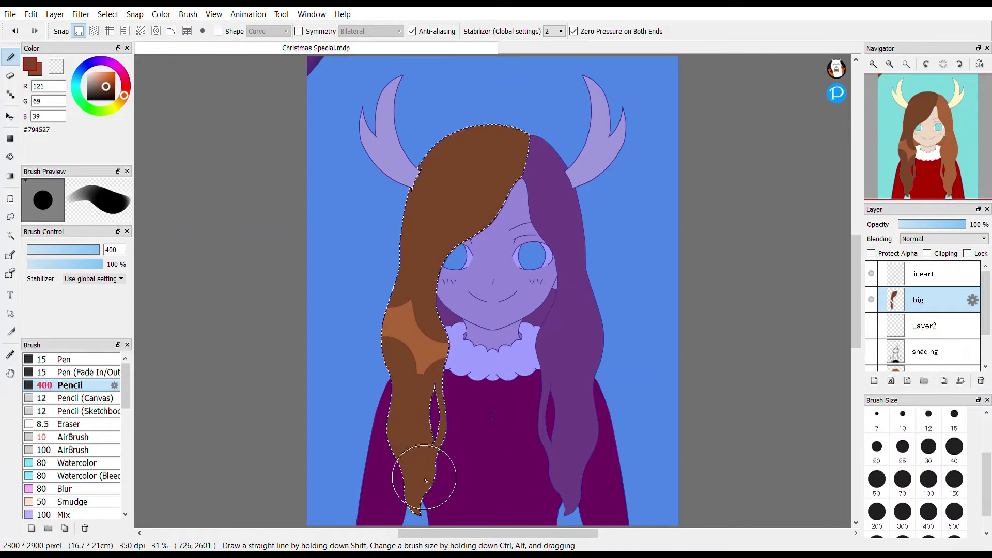
Step: Paint #8E502E over the upper and lower hair with the 400 px Pencil, leaving darker bands around the base-color patch
left_click(414, 320, "alt")
left_click_drag(432, 137, 418, 208)
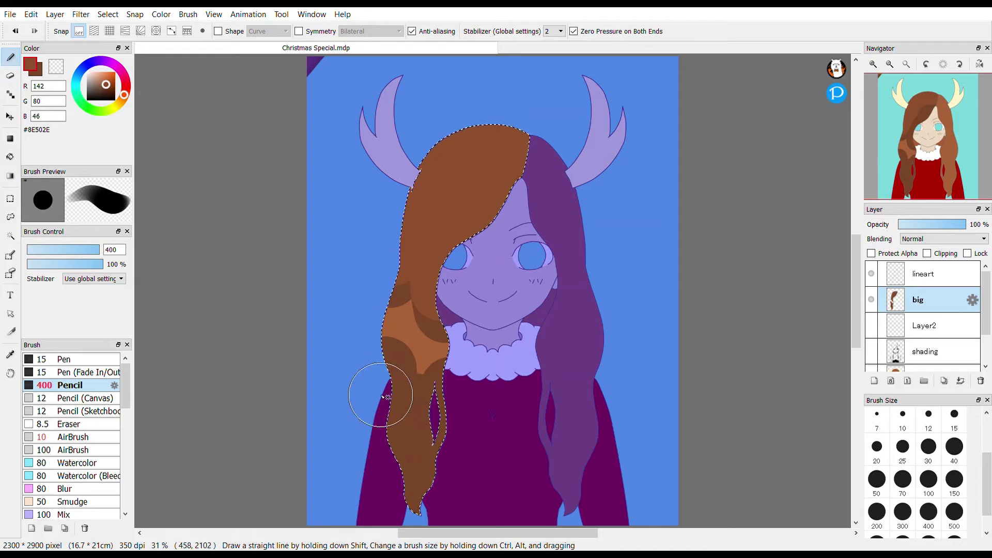
scroll(434, 366, "up", 6)
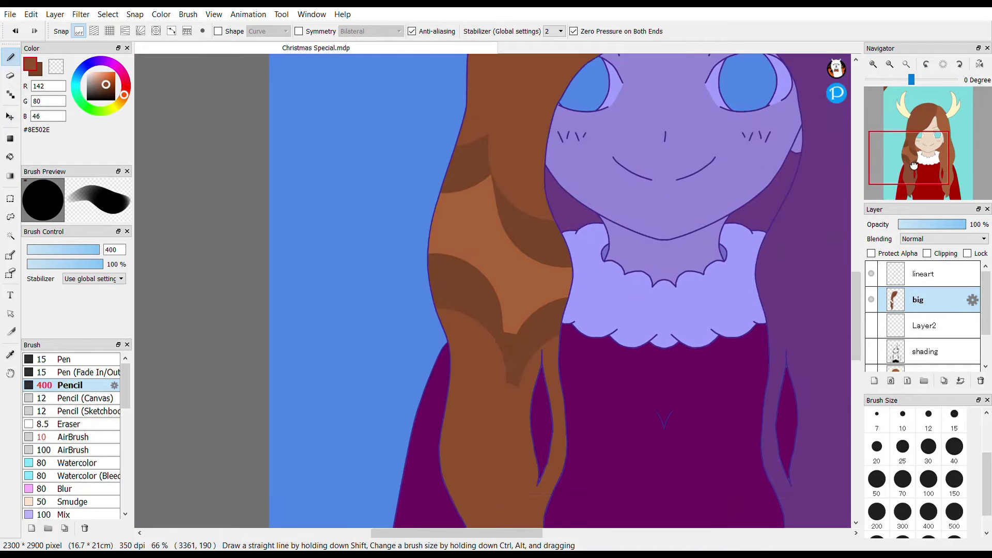
Step: Blend the edges between the brown tones around the mid-length hair patch with the 150 px Smudge brush
left_click(74, 501)
left_click(954, 479)
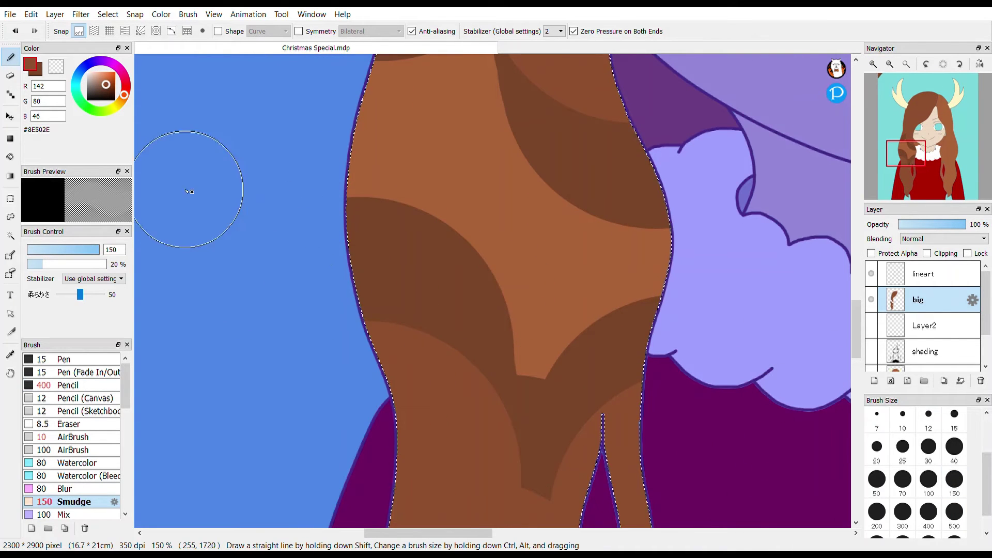
mouse_move(361, 243)
left_mouse_down()
mouse_move(355, 181)
mouse_move(406, 288)
mouse_move(383, 160)
left_mouse_up()
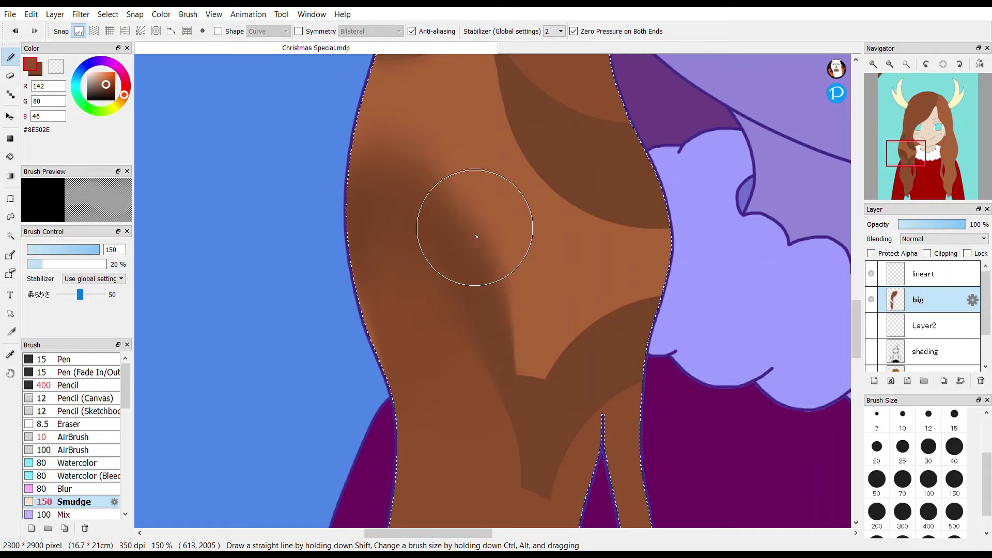
mouse_move(477, 236)
left_mouse_down()
mouse_move(471, 331)
mouse_move(509, 349)
mouse_move(529, 493)
mouse_move(574, 427)
mouse_move(630, 274)
mouse_move(607, 356)
left_mouse_up()
mouse_move(945, 185)
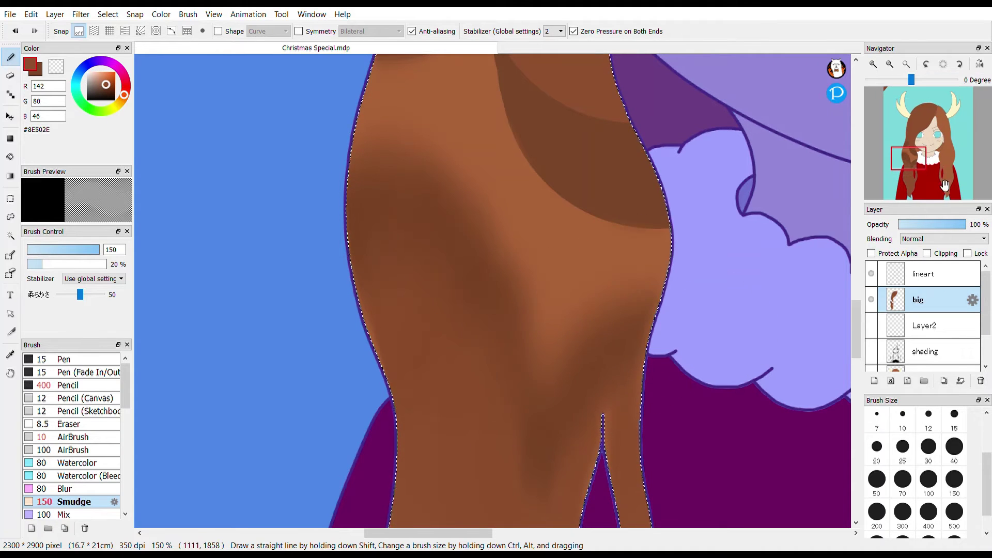
left_click_drag(944, 185, 948, 175)
mouse_move(447, 230)
left_mouse_down()
mouse_move(543, 294)
mouse_move(571, 328)
mouse_move(599, 289)
left_mouse_up()
Step: Paint #794527 around a base-color patch in the upper hair on the picture's left, and cover its outer areas with #8E502E using the 400 px Pencil
key("ctrl+0")
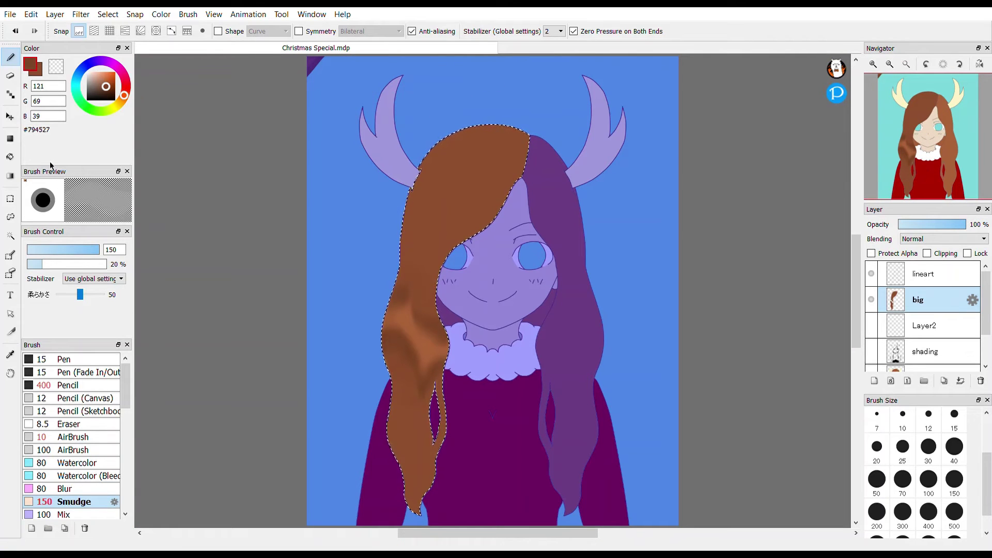
key("e")
key("b")
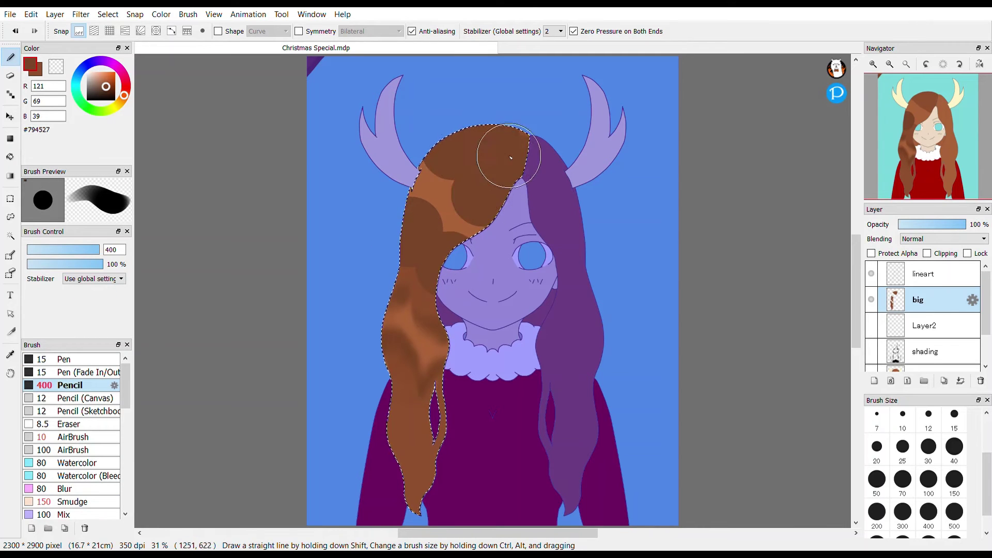
left_click(440, 130, "alt")
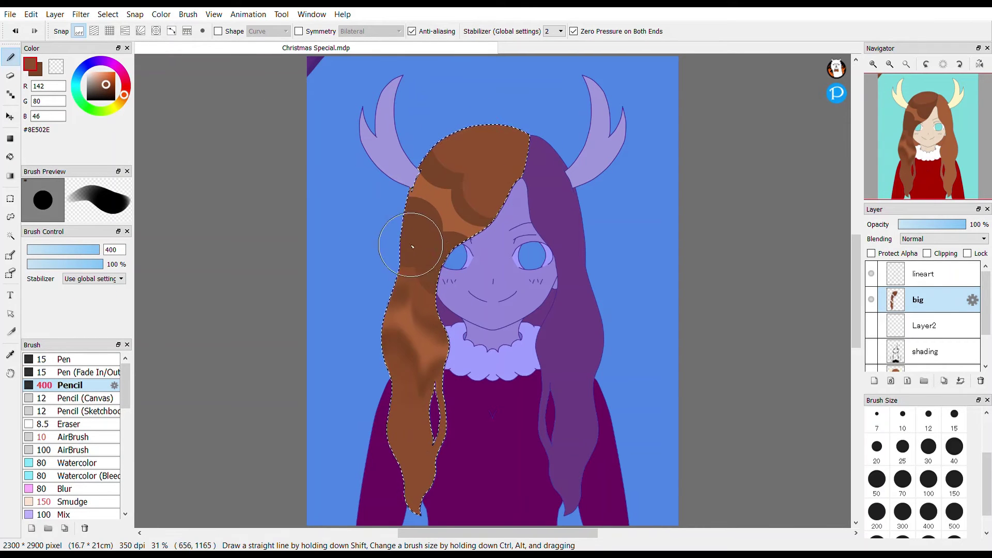
Step: Blend the edges between the brown tones in the upper hair on the picture's left with the 150 px Smudge brush
scroll(455, 282, "up", 4)
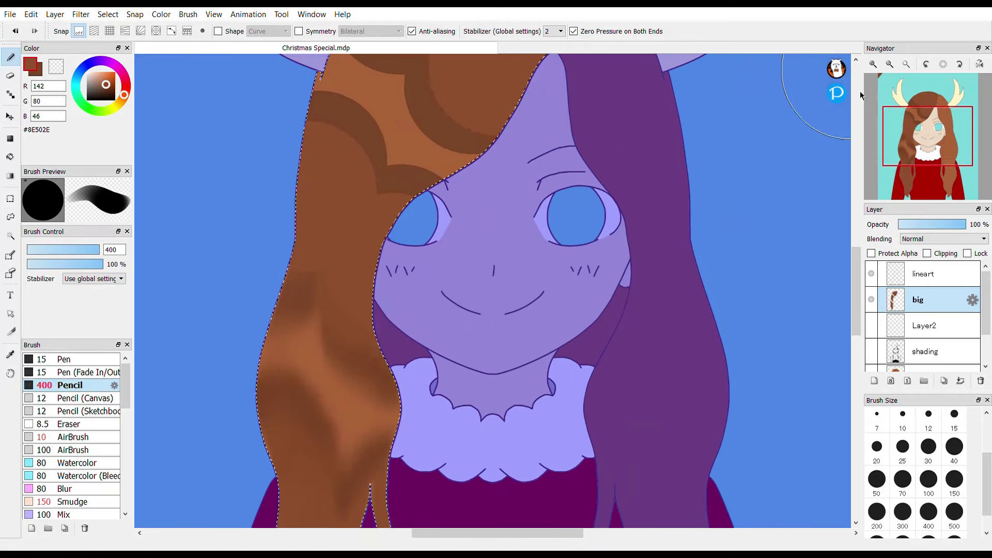
key("s")
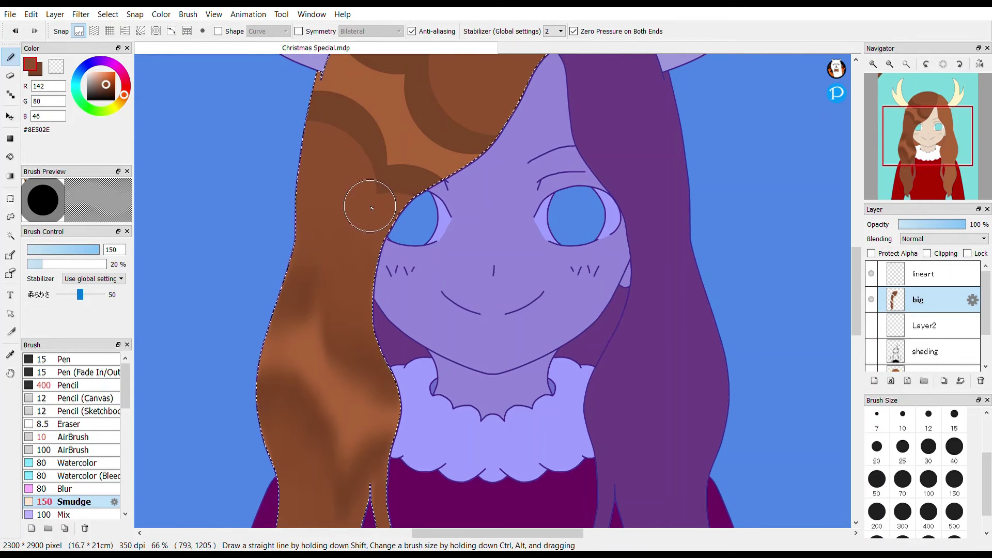
scroll(320, 77, "up", 4)
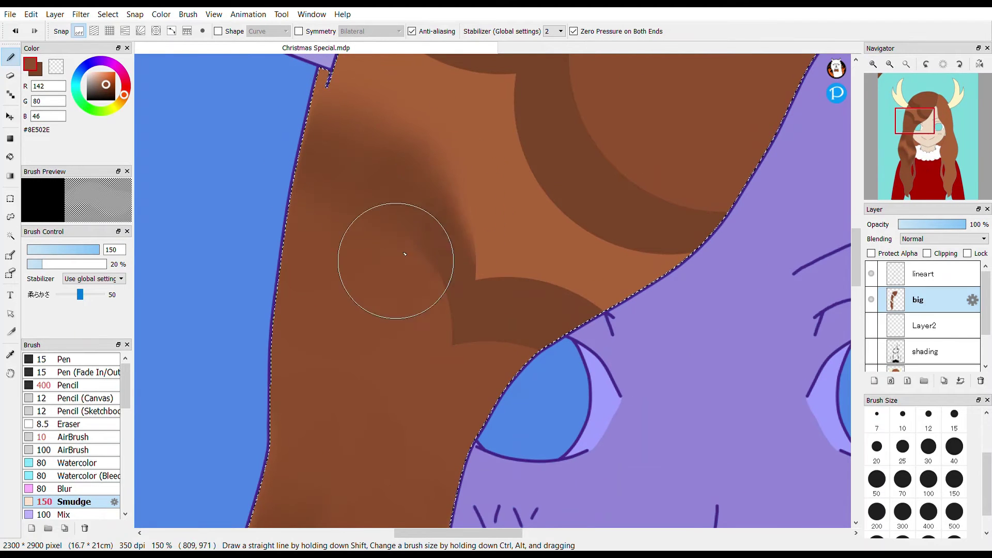
left_click_drag(554, 310, 370, 555)
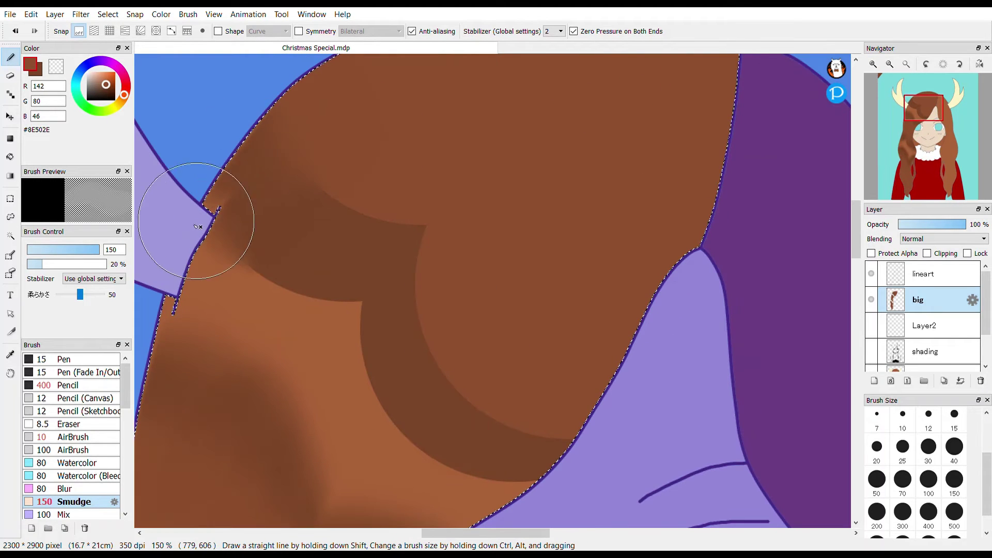
mouse_move(196, 225)
left_mouse_down()
mouse_move(259, 285)
mouse_move(421, 312)
mouse_move(438, 427)
mouse_move(558, 455)
left_mouse_up()
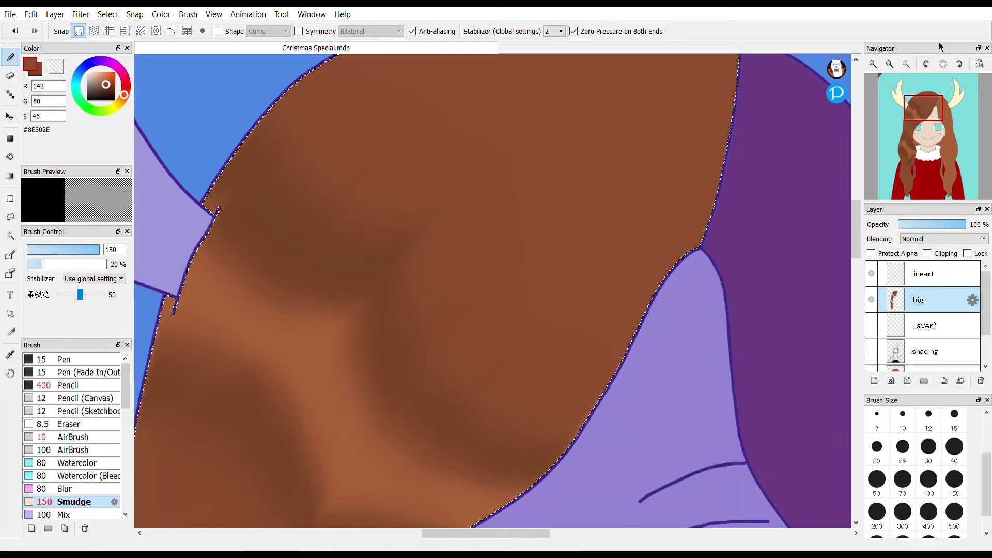
left_click(906, 64)
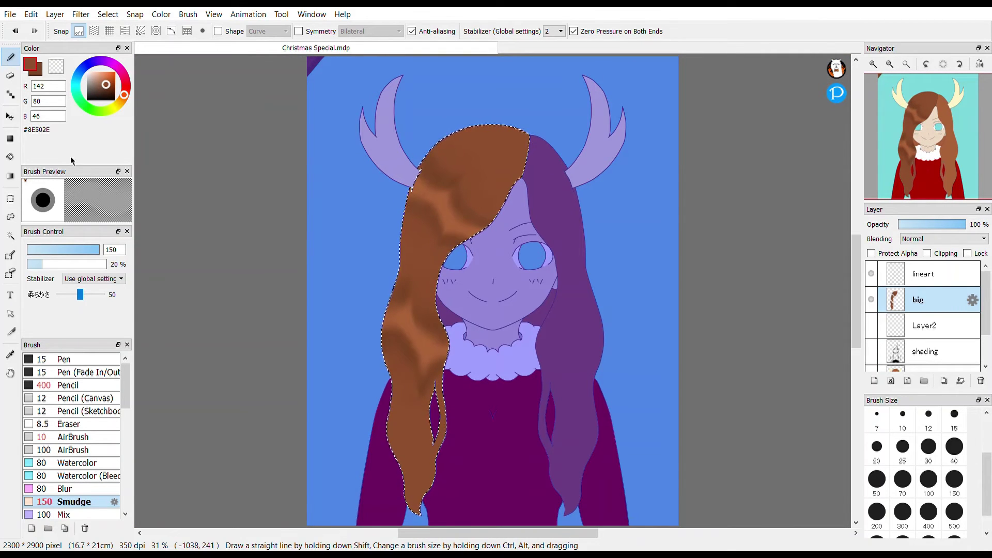
Step: Select the large hair section on the picture's right with the Magic Wand and paint its top #794527 with the 400 px Pencil
key("w")
left_click(573, 336)
key("b")
left_click(952, 516)
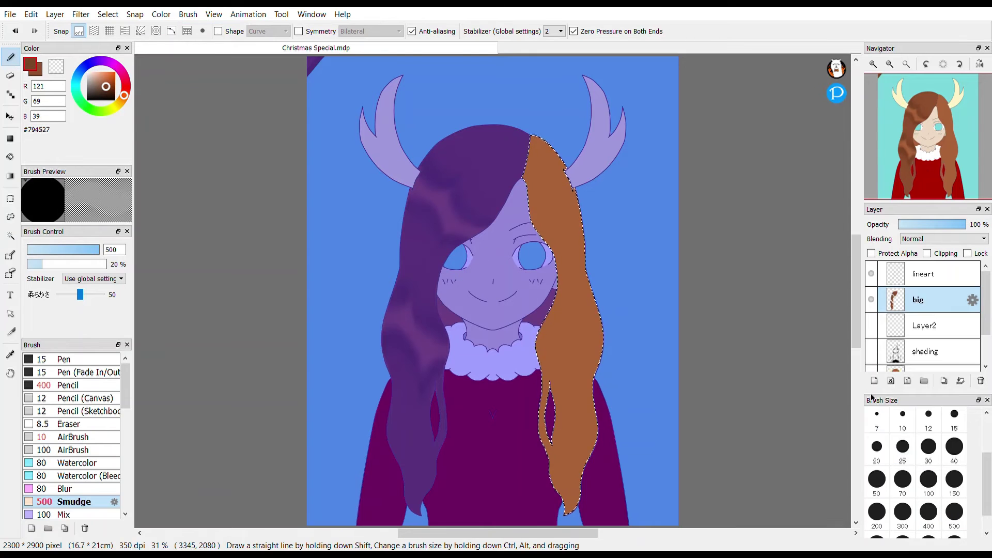
key("p")
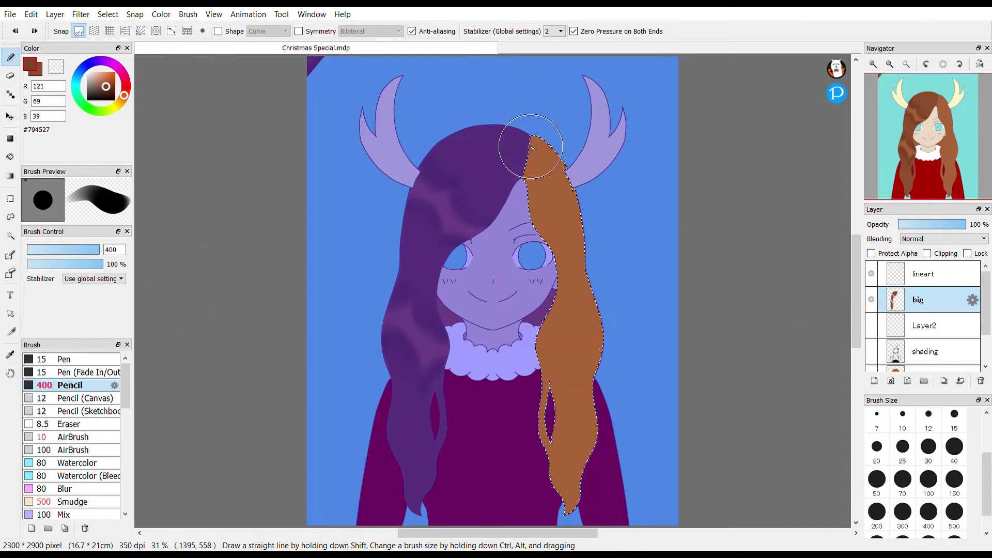
mouse_move(584, 199)
left_mouse_down()
mouse_move(512, 166)
mouse_move(527, 220)
mouse_move(550, 141)
mouse_move(503, 174)
mouse_move(547, 217)
left_mouse_up()
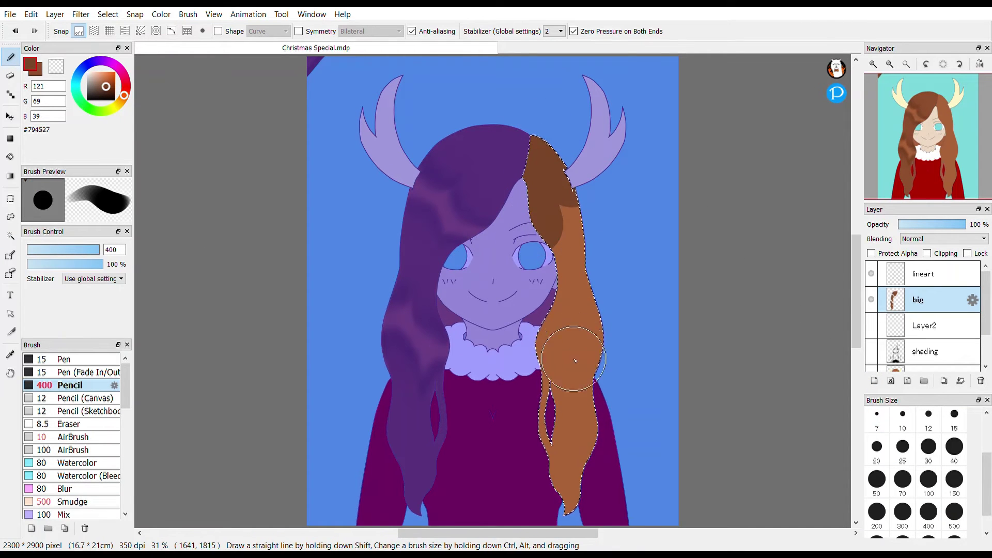
Step: Paint #794527 over the middle and lower hair on the picture's right, leaving base-color patches at eye level and mid-length
key("ctrl+z")
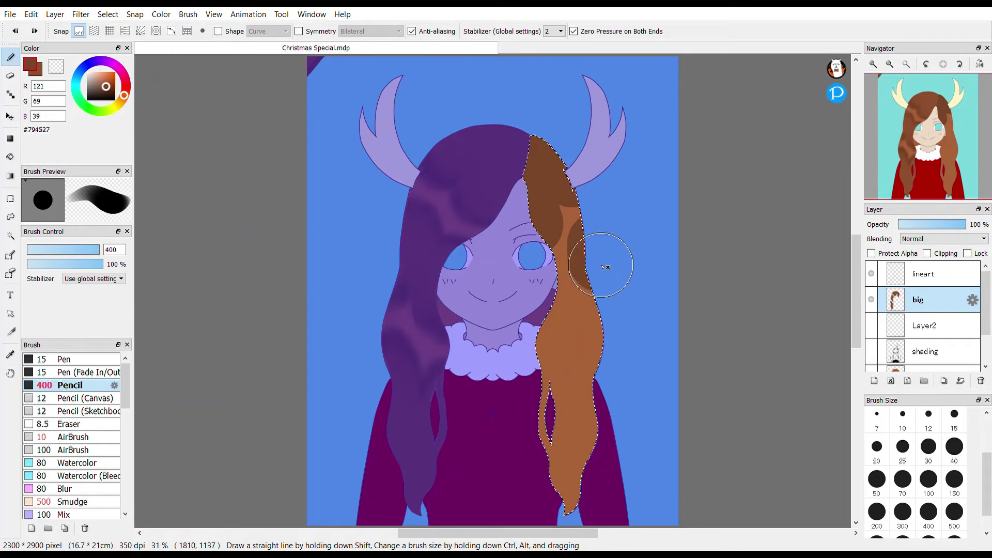
key("ctrl+z")
mouse_move(553, 173)
left_mouse_down()
mouse_move(565, 310)
mouse_move(598, 248)
left_mouse_up()
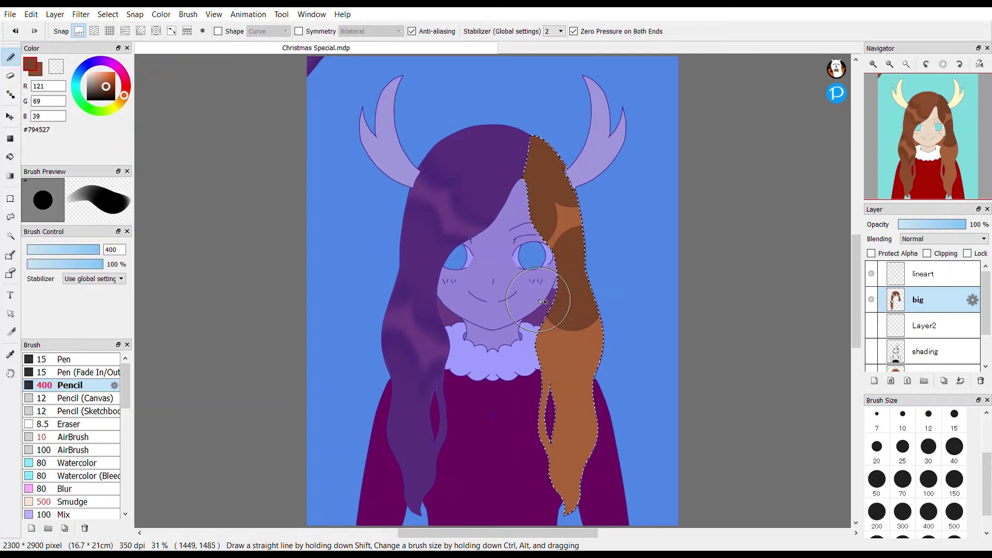
key("e")
left_click_drag(578, 331, 509, 336)
key("b")
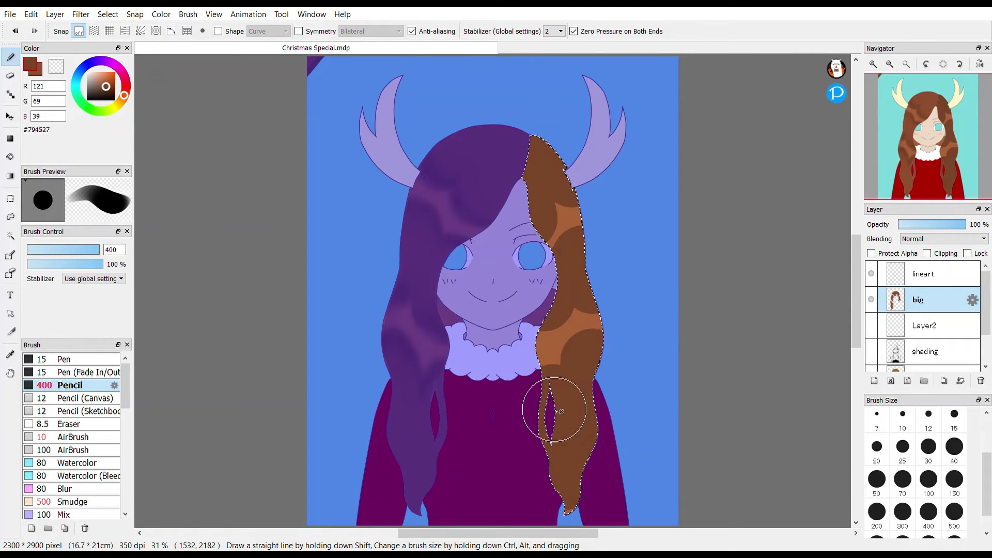
key("ctrl+z")
left_click(552, 471)
key("ctrl+d")
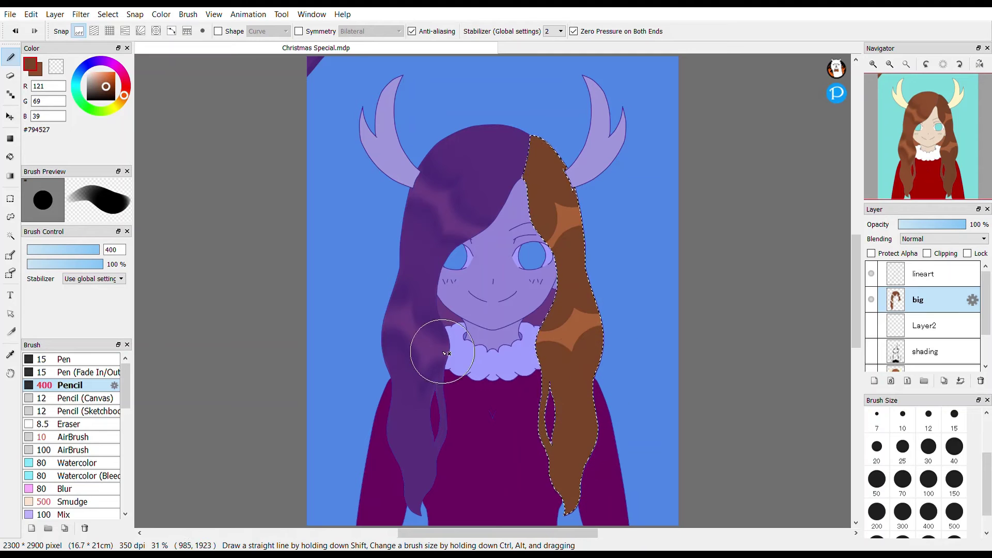
Step: Paint #8E502E over the dark hair on the picture's right with the Pencil, leaving darker bands around the two base-color patches
left_click(475, 221, "alt")
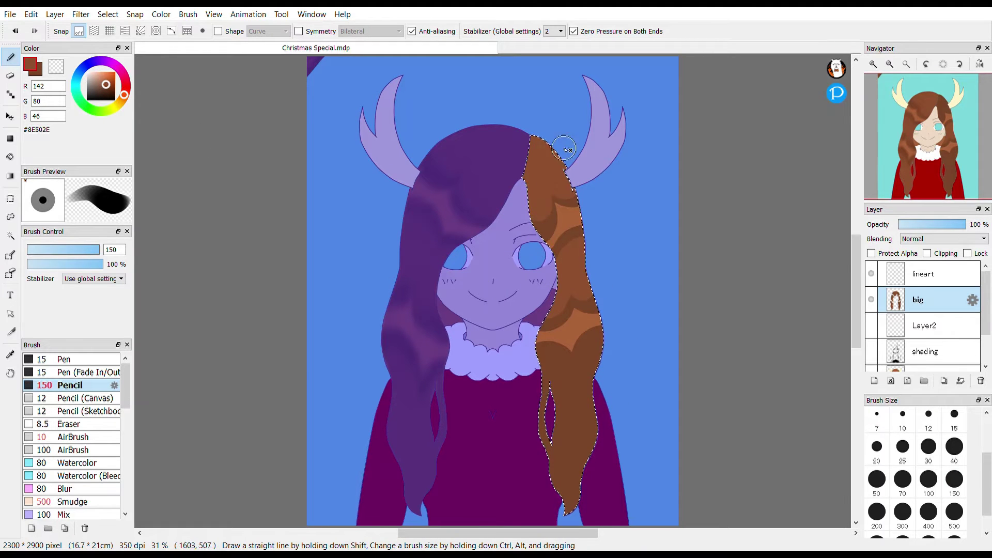
scroll(856, 289, "down", 5)
left_click(929, 511)
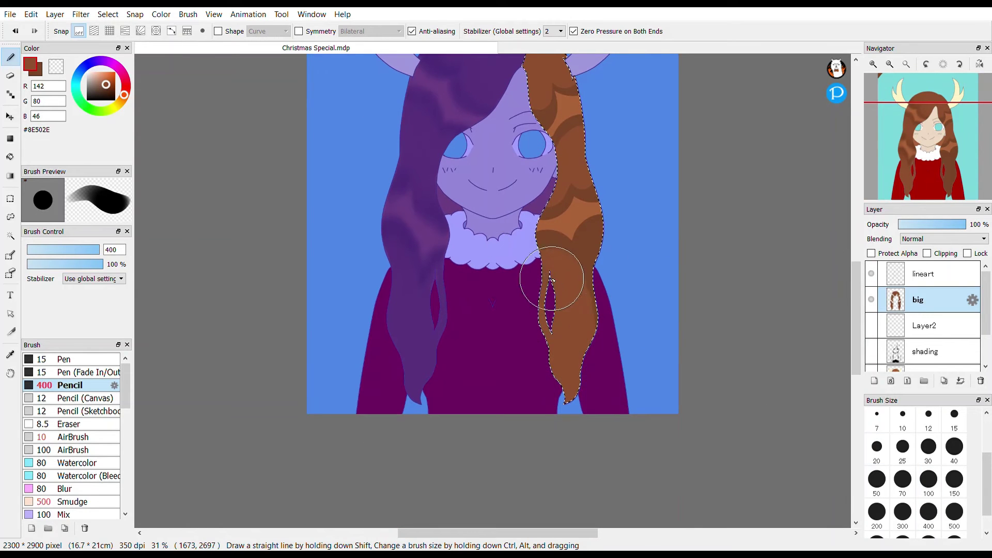
Step: Blend the brown tones around the mid-length patch of the selected hair with the 100 px Smudge brush
left_click(74, 501)
scroll(574, 155, "up", 5)
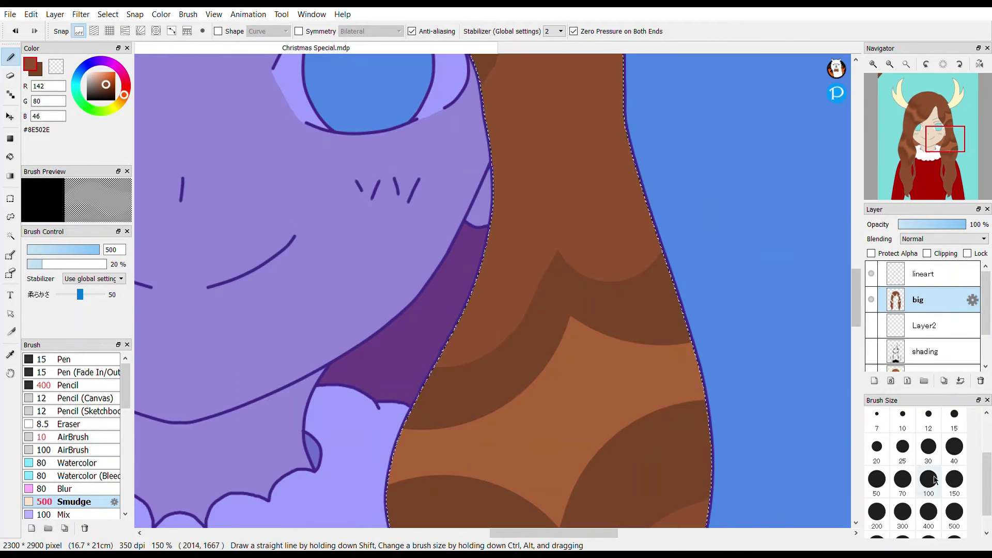
left_click(928, 480)
mouse_move(413, 434)
left_mouse_down()
mouse_move(449, 354)
mouse_move(556, 260)
left_mouse_up()
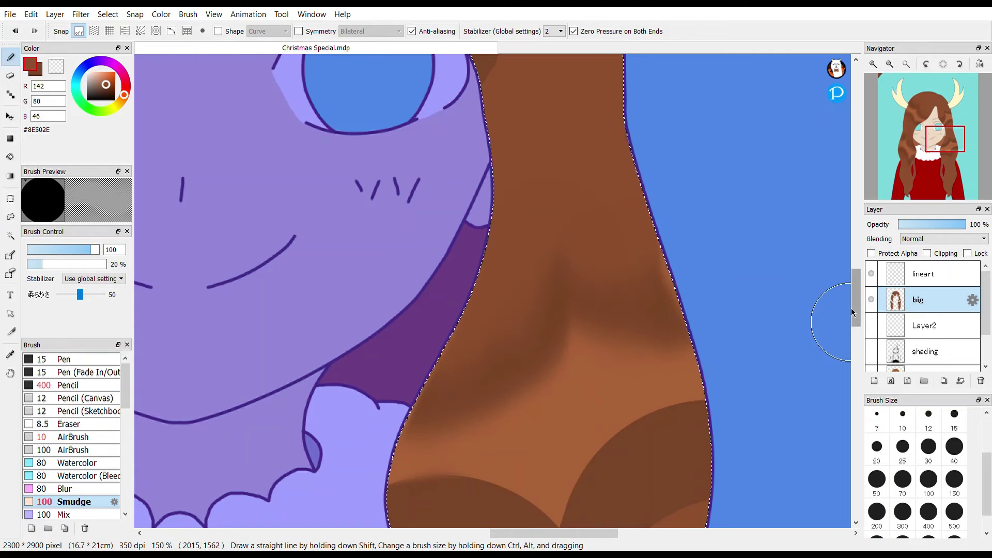
scroll(406, 321, "down", 3)
mouse_move(417, 329)
left_mouse_down()
mouse_move(516, 311)
mouse_move(550, 317)
mouse_move(604, 366)
mouse_move(602, 413)
mouse_move(672, 242)
mouse_move(642, 238)
mouse_move(642, 352)
mouse_move(700, 292)
left_mouse_up()
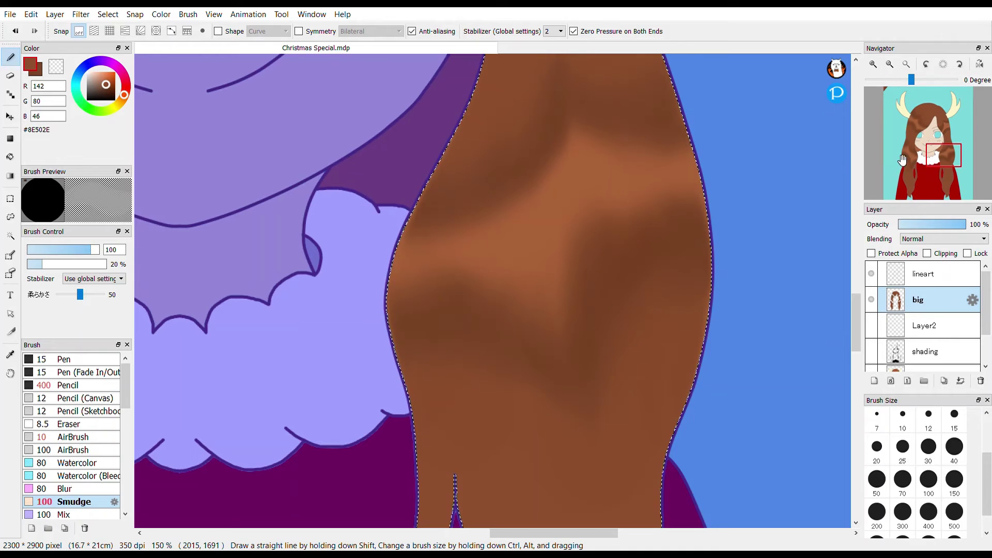
Step: Smudge the brown tones around the eye-level hair patch on the picture's right at 100 px, and clear the selection
left_click_drag(921, 177, 935, 135)
scroll(560, 266, "up", 3)
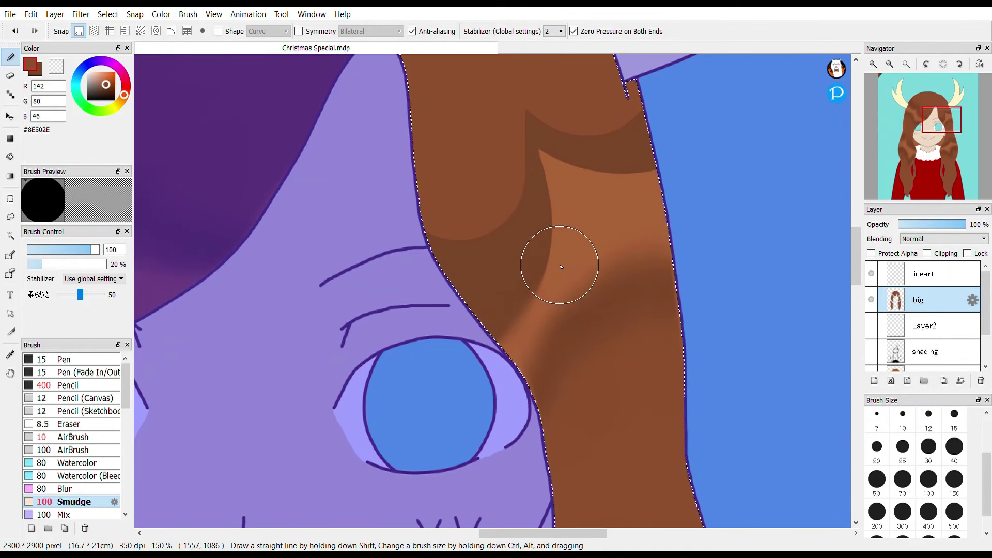
mouse_move(560, 266)
left_mouse_down()
mouse_move(510, 301)
mouse_move(533, 284)
mouse_move(447, 229)
mouse_move(542, 240)
mouse_move(501, 152)
mouse_move(558, 100)
mouse_move(625, 193)
mouse_move(598, 200)
mouse_move(580, 166)
left_mouse_up()
scroll(150, 230, "down", 5)
key("ctrl+d")
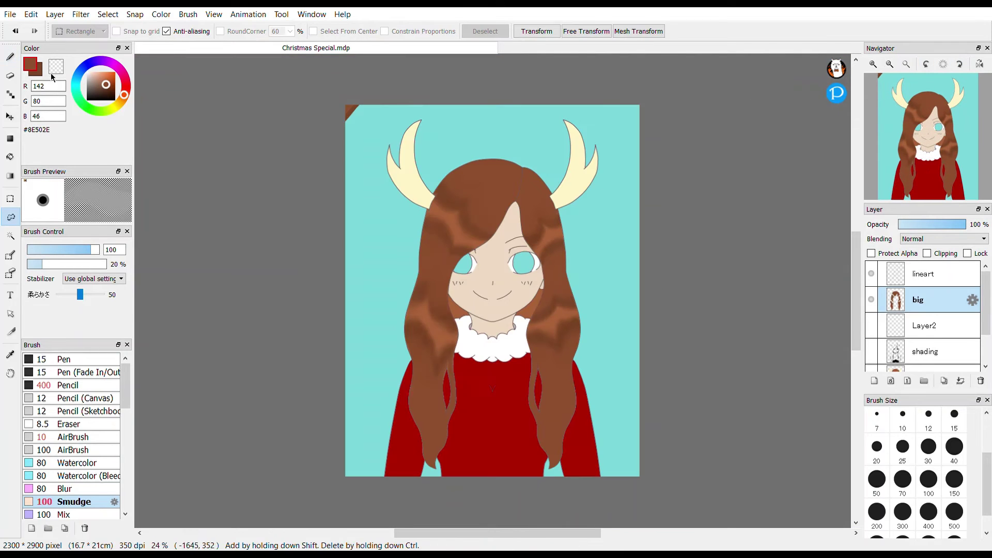
left_click(100, 81)
left_click(102, 78)
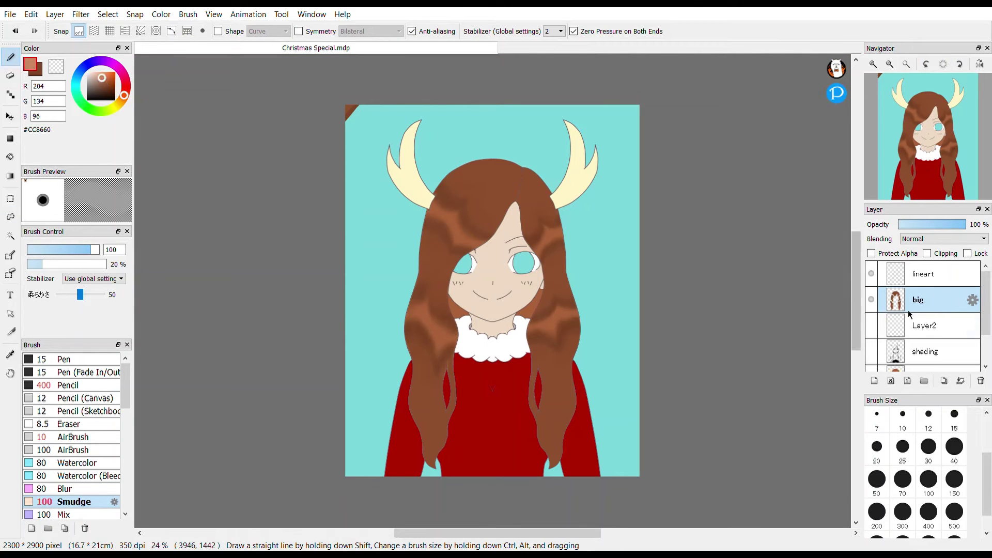
left_click(875, 381)
scroll(492, 289, "up", 3)
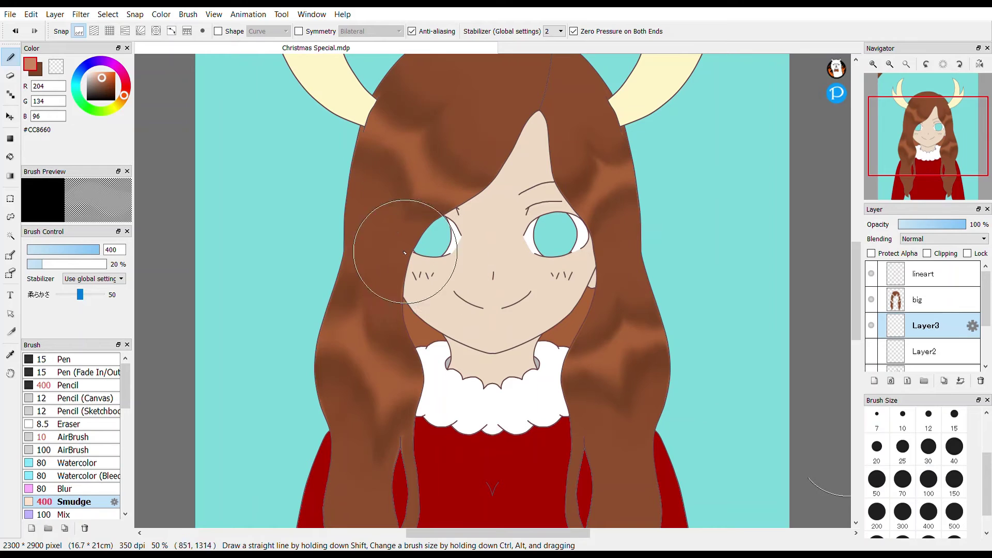
left_click(980, 381)
Step: Show Layer2 and set the painting color to white #FFFFFF
left_click(871, 325)
left_click(87, 71)
left_click(944, 460)
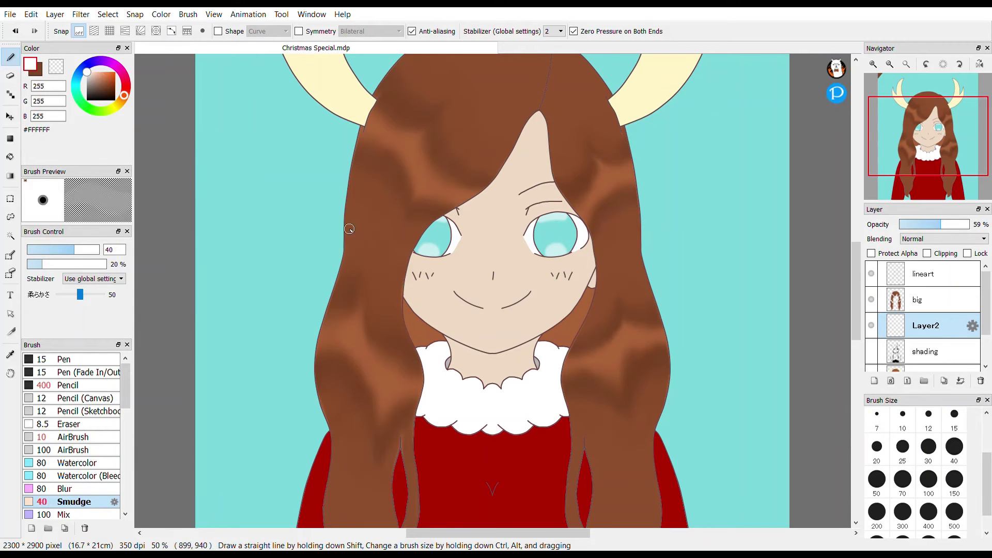
Step: Try white and #D5B7A7 highlights on the upper hair patch on the picture's left with the 40 px Pencil, and undo them
left_click(69, 384)
left_click(954, 447)
mouse_move(416, 124)
left_mouse_down()
mouse_move(395, 164)
mouse_move(478, 207)
left_mouse_up()
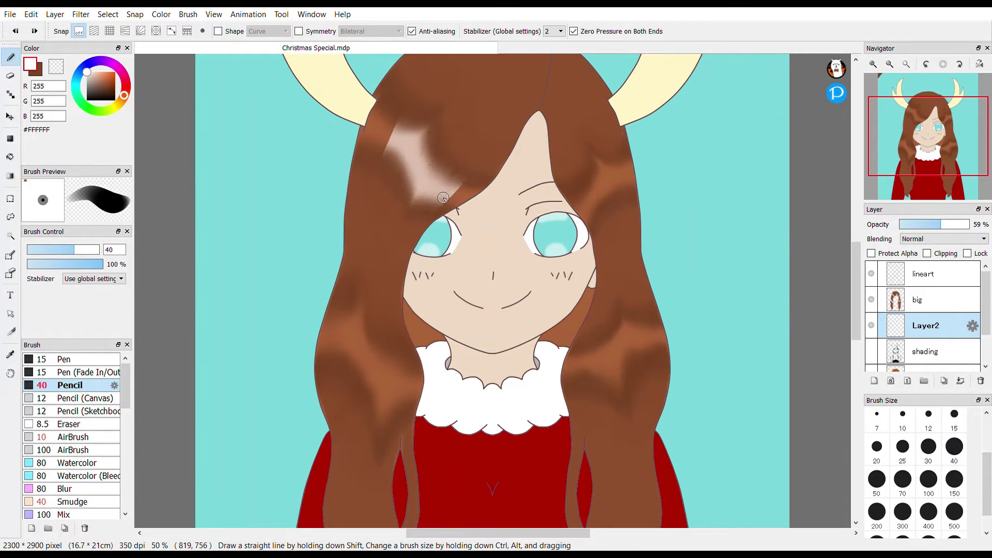
key("ctrl+z")
key("ctrl+z")
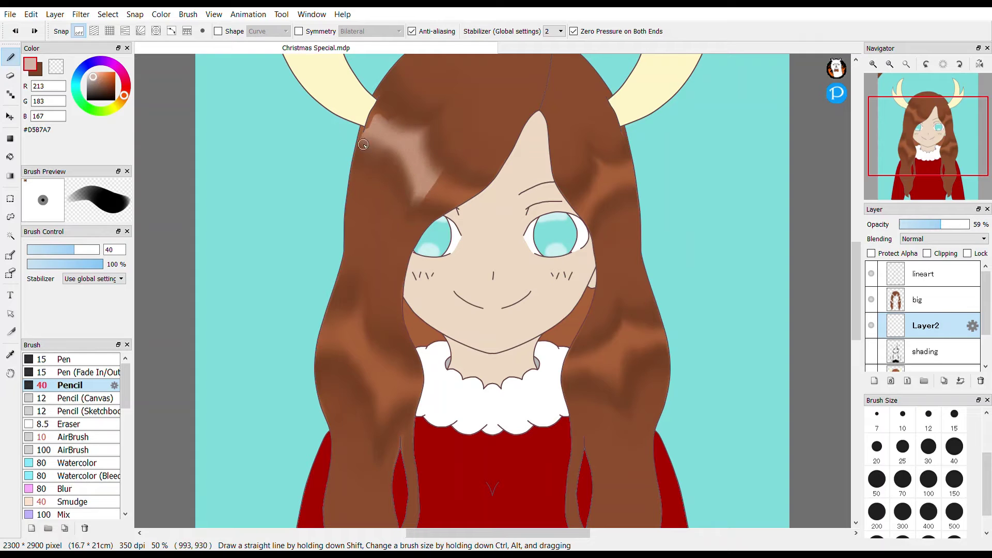
key("ctrl+z")
Step: Paint a #C78A69 highlight over the upper hair patch on the picture's left with the 40 px Pencil, and show the shading layer
left_click(408, 173, "alt")
left_click_drag(416, 163, 419, 154)
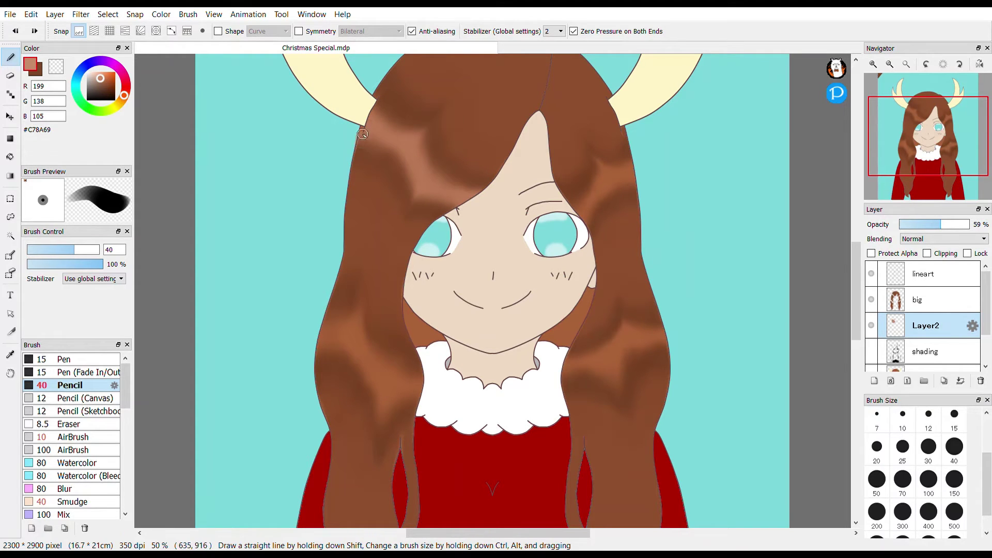
left_click(871, 351)
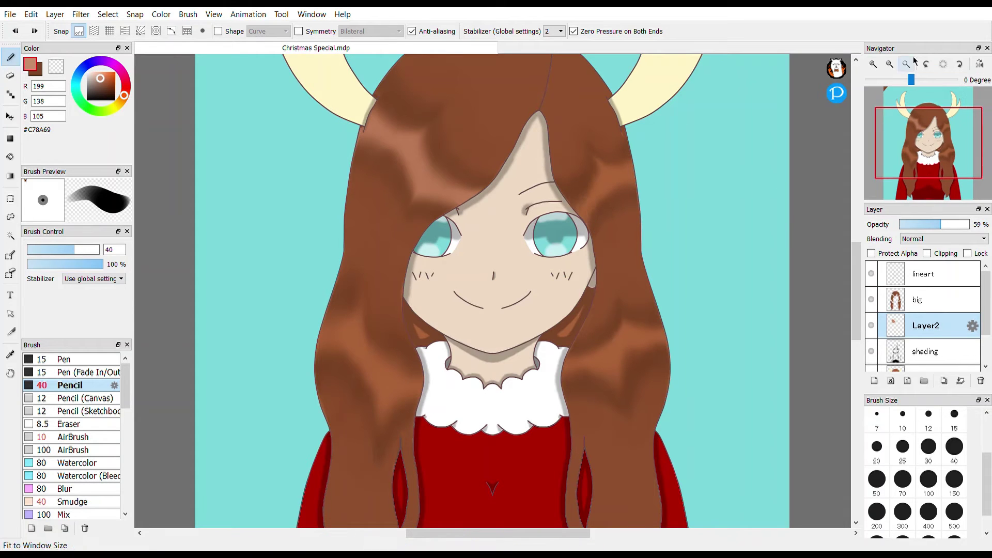
Step: Paint #C78A69 highlights over both hair patches on the picture's right and the mid-length patch on its left with the 40 and 100 px Pencil
scroll(641, 173, "up", 5)
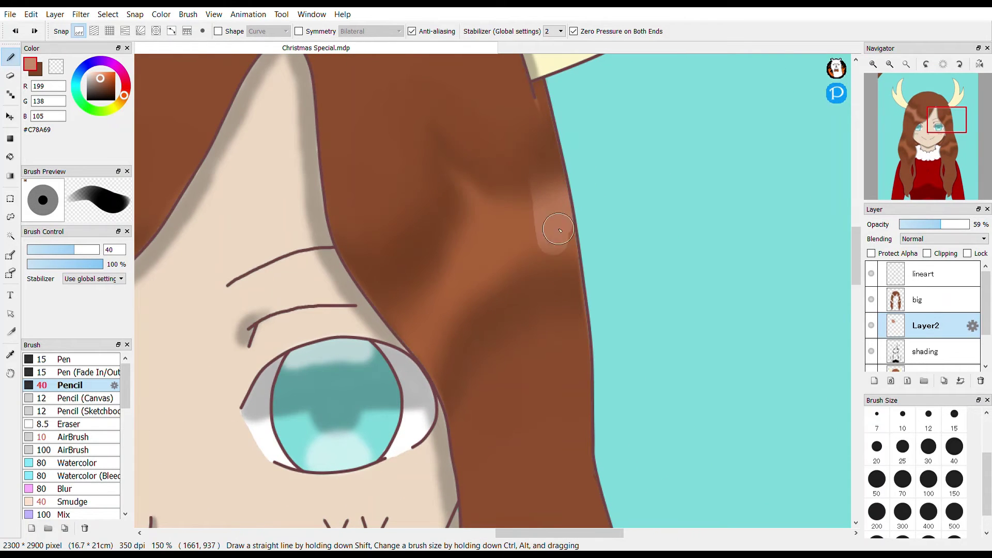
left_click(921, 182)
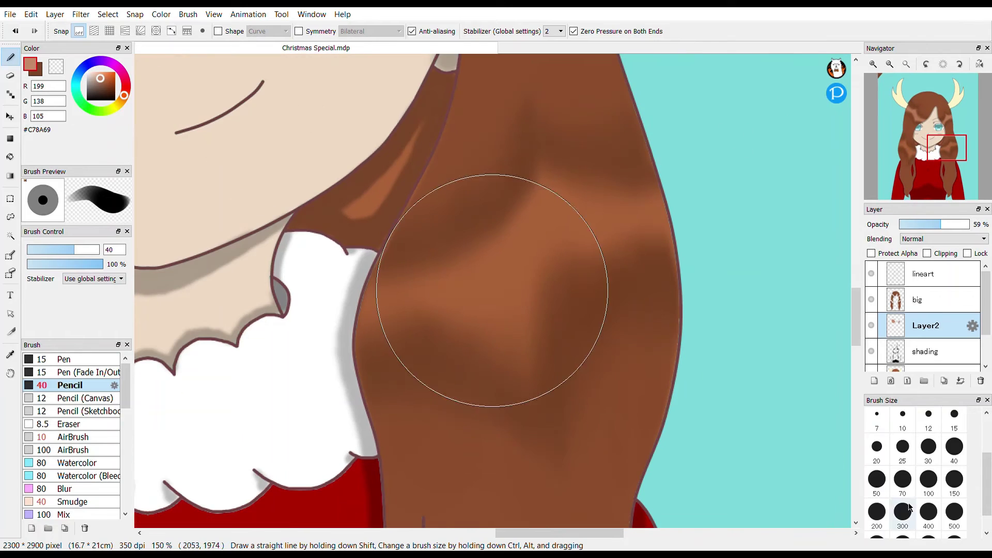
left_click_drag(454, 288, 443, 244)
left_click_drag(562, 178, 625, 207)
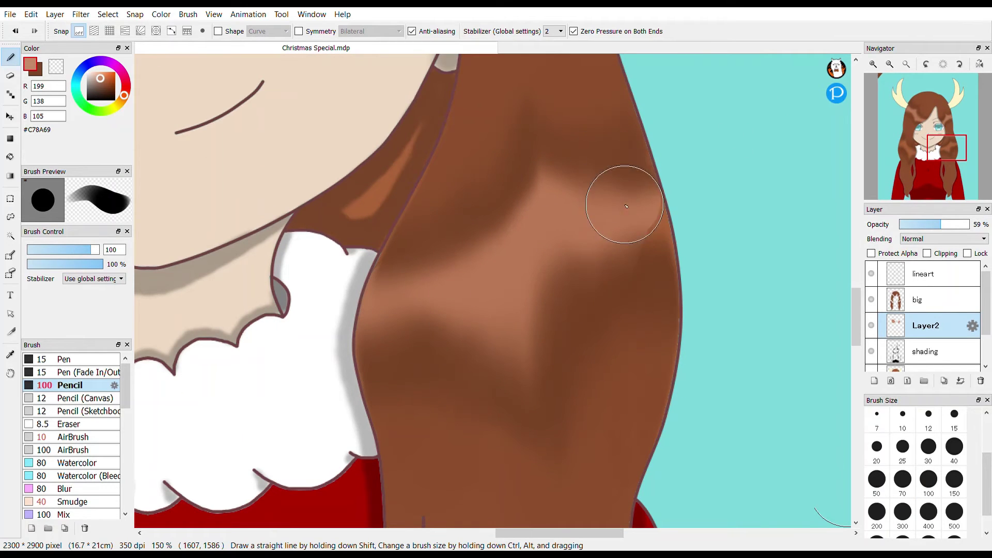
left_click(903, 149)
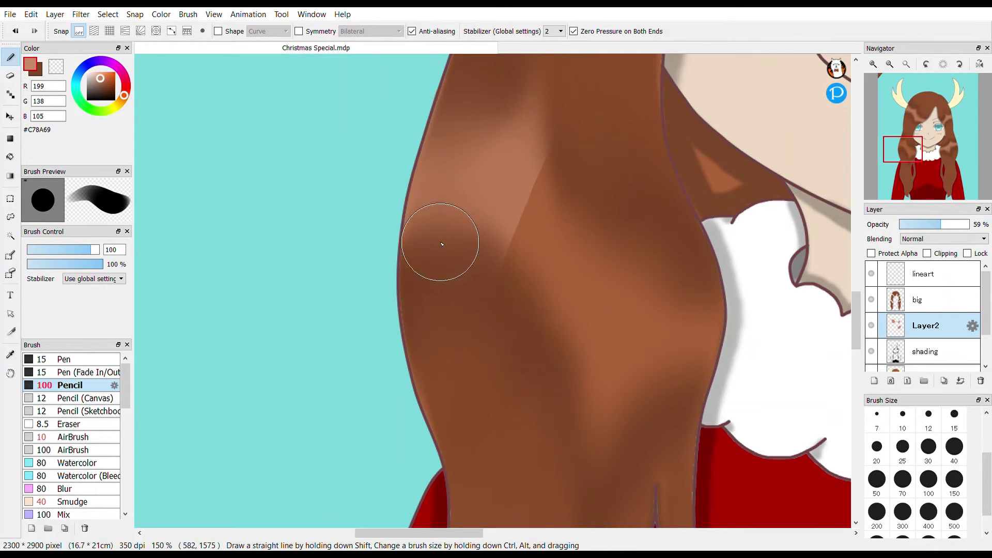
mouse_move(573, 165)
left_mouse_down()
mouse_move(556, 416)
mouse_move(628, 173)
left_mouse_up()
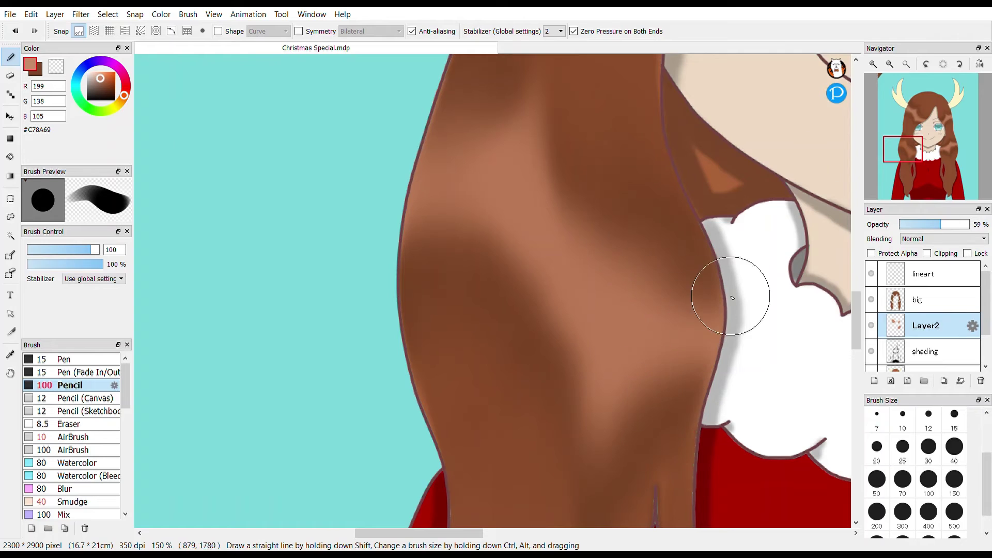
Step: Erase the stray brown mark at the canvas's upper-left corner with the 400 px Eraser, and select Layer1
key("ctrl+0")
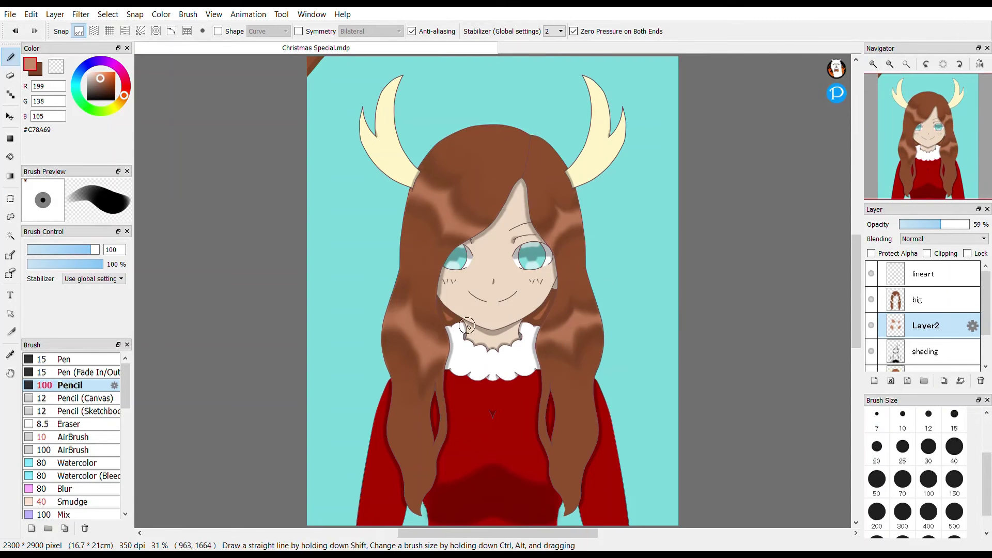
scroll(930, 320, "down", 2)
left_click(925, 359)
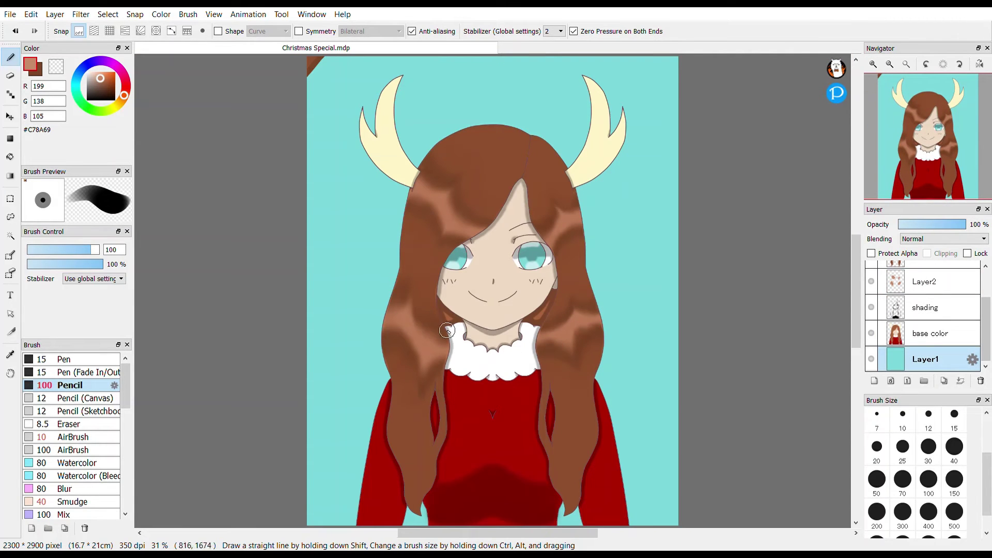
left_click(925, 308)
left_click(920, 264)
key("e")
left_click(925, 361)
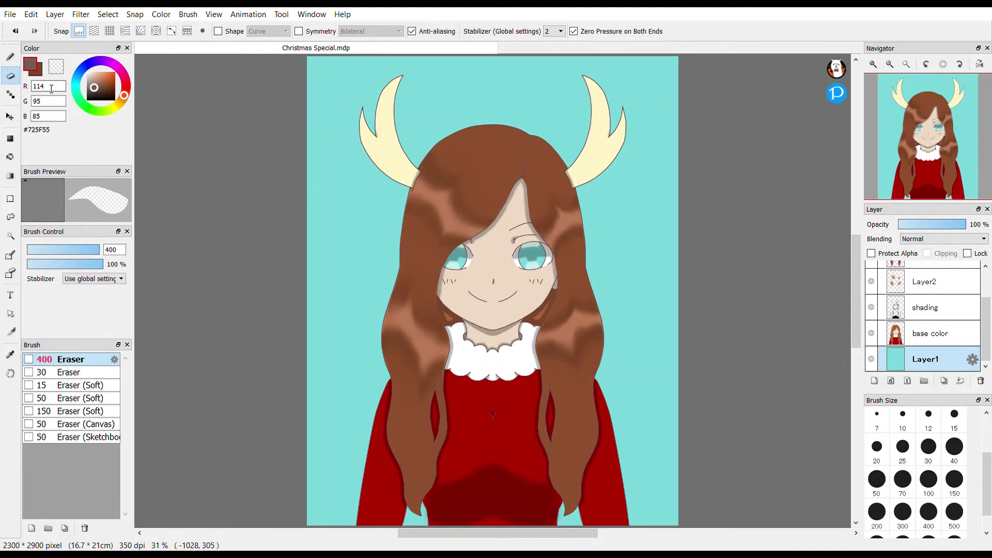
Step: Try to cover the background on Layer1 with #7B1619 using the 2000 px Pencil, and undo it
key("b")
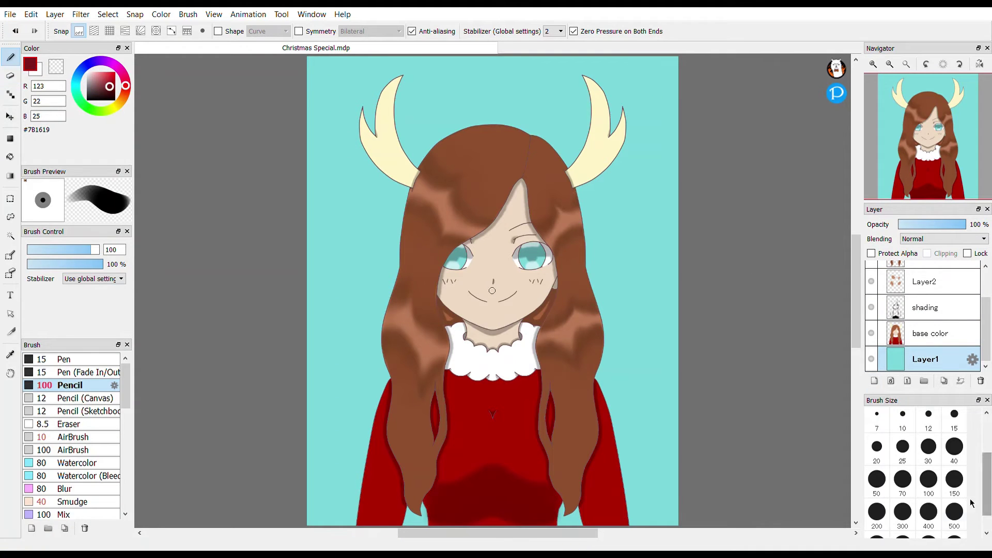
scroll(930, 490, "down", 3)
left_click(954, 519)
mouse_move(492, 290)
left_mouse_down()
mouse_move(406, 327)
mouse_move(421, 137)
mouse_move(322, 168)
left_mouse_up()
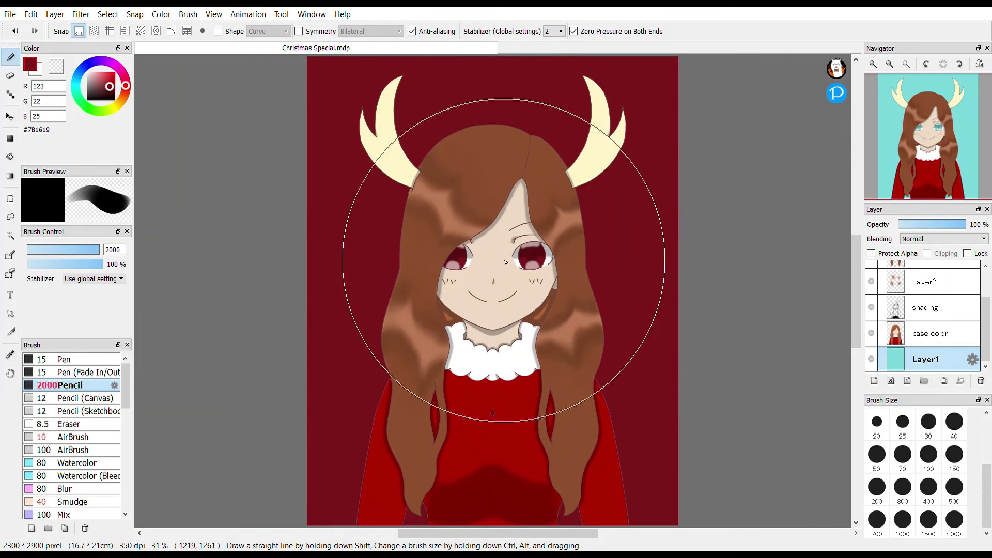
key("ctrl+z")
Step: Paint the iris on the picture's right #66FF86 on the base color layer with the 100 and 25 px Pencil
scroll(623, 139, "up", 5)
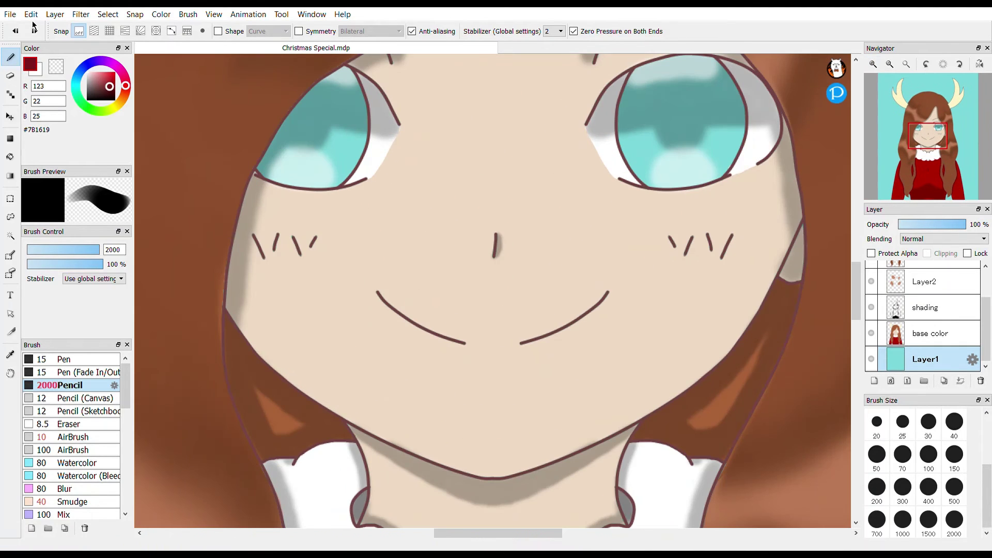
left_click(634, 150)
key("ctrl+z")
left_click(641, 163, "alt")
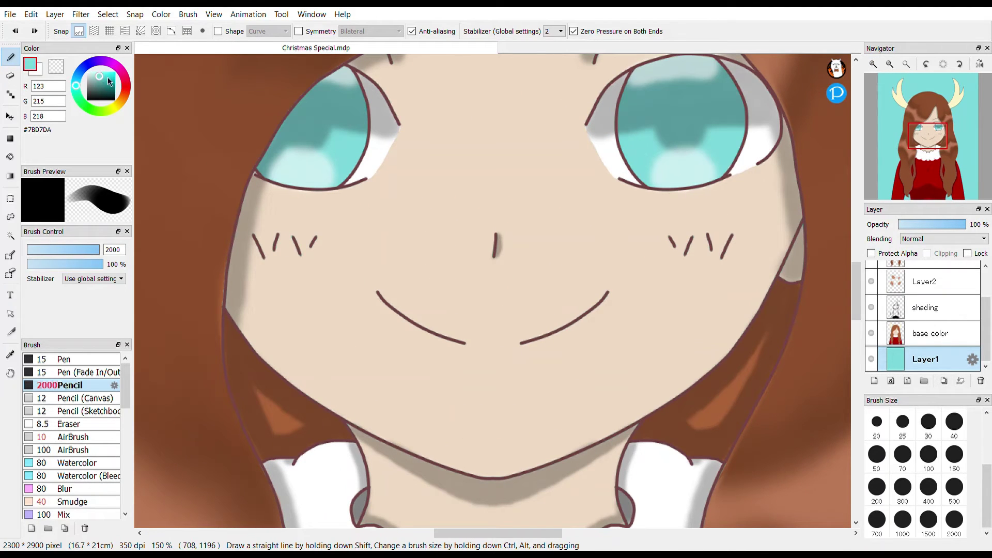
left_click(103, 72)
left_click(933, 333)
scroll(553, 206, "up", 2)
left_click(928, 454)
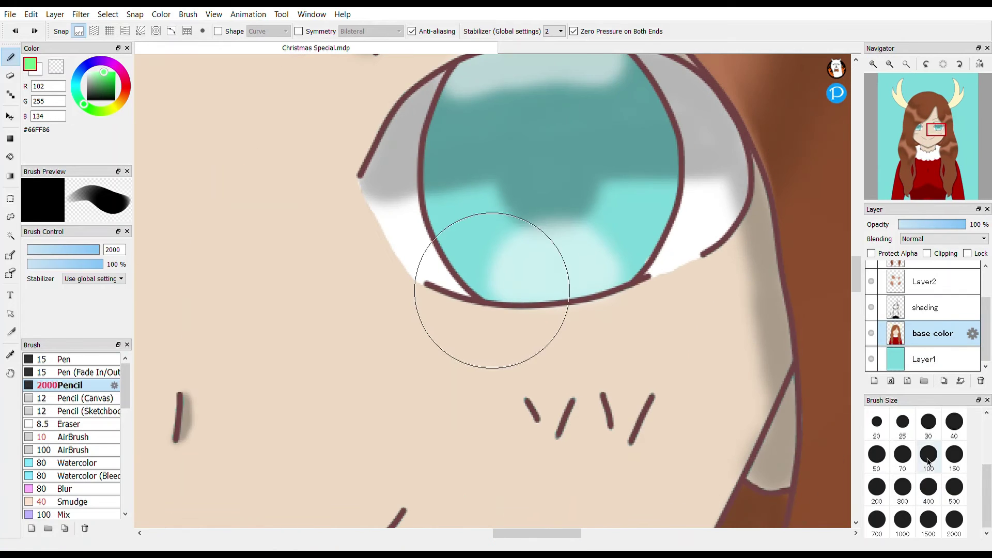
left_click_drag(548, 186, 517, 159)
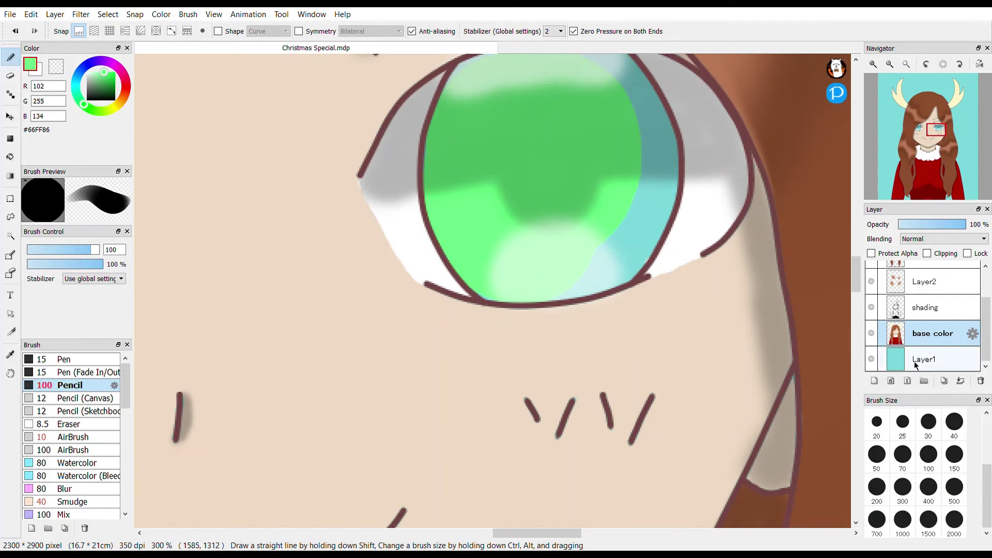
left_click(902, 422)
left_click(935, 139)
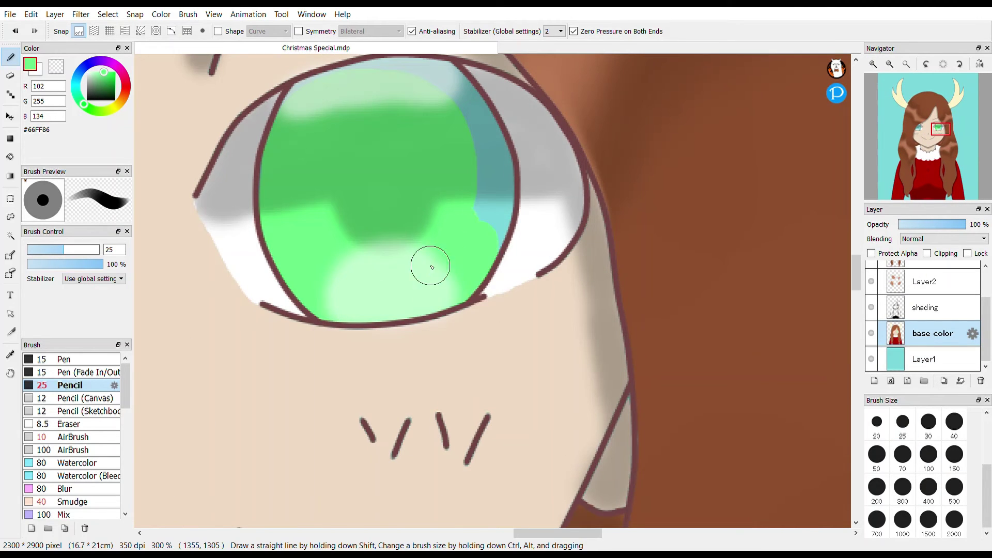
mouse_move(496, 207)
left_mouse_down()
mouse_move(494, 153)
mouse_move(467, 107)
left_mouse_up()
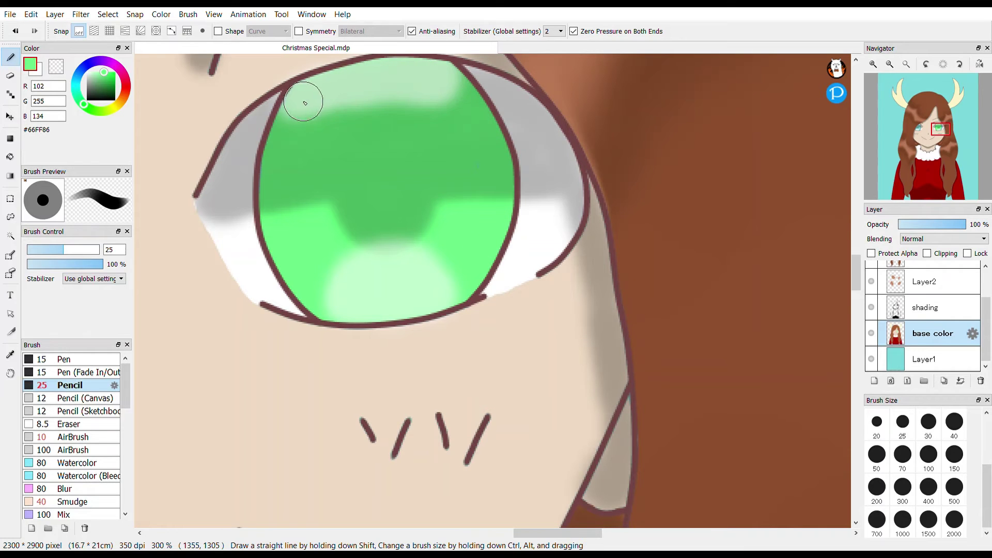
Step: Paint the iris on the picture's left #66FF86 with the 25 px Pencil
left_click(918, 127)
mouse_move(496, 217)
left_mouse_down()
mouse_move(432, 258)
mouse_move(465, 297)
mouse_move(536, 310)
mouse_move(531, 201)
left_mouse_up()
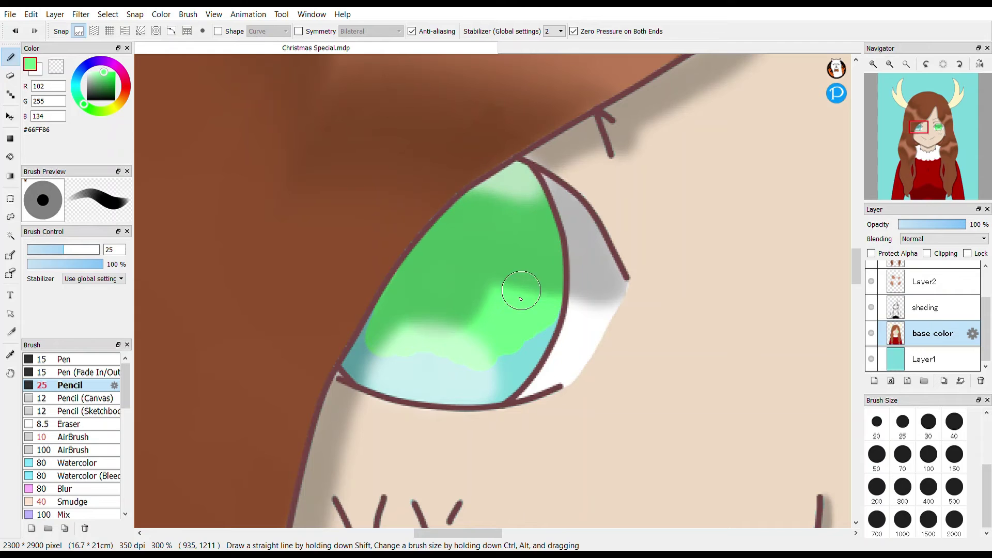
left_click(906, 64)
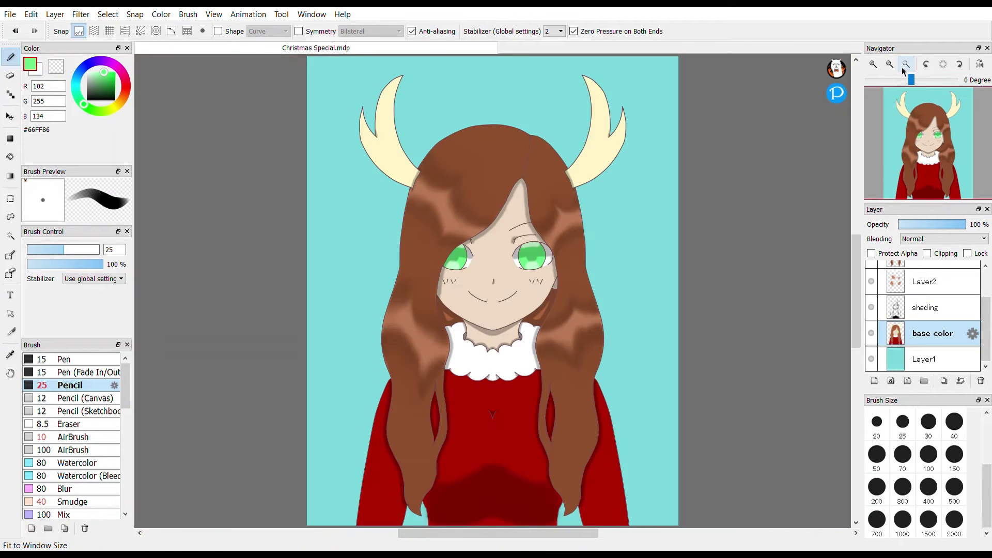
Step: Paint the whole background on Layer1 dark red #720300 with the 2000 px Pencil
left_click(925, 359)
left_click(491, 465, "alt")
left_click(954, 519)
left_click_drag(361, 155, 667, 522)
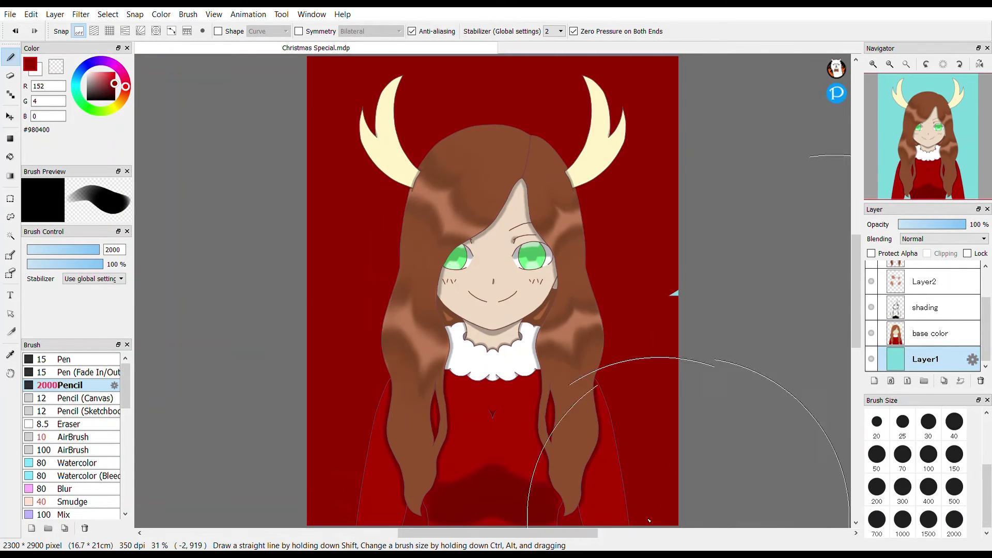
mouse_move(676, 287)
left_mouse_down()
mouse_move(289, 475)
mouse_move(826, 496)
left_mouse_up()
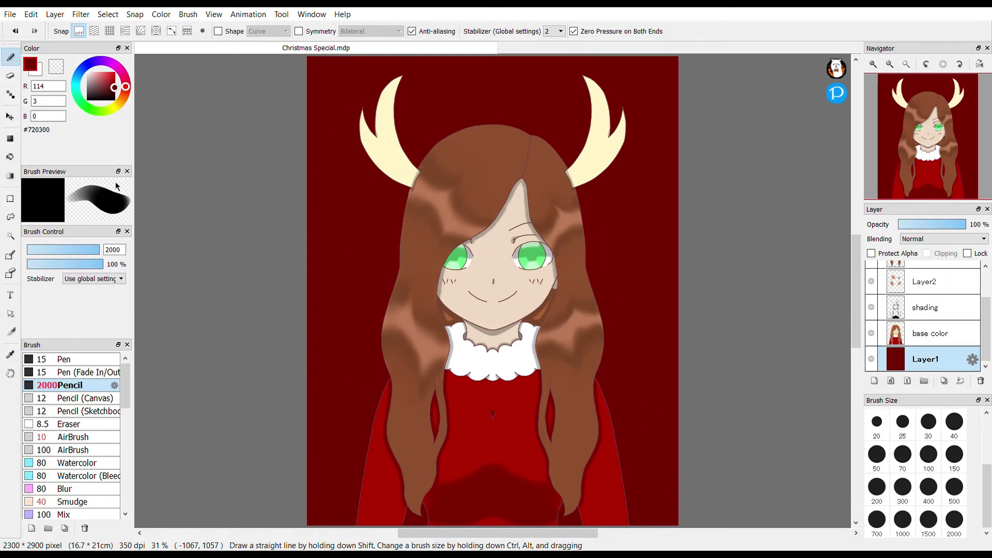
Step: Try green #007202 foliage behind the head on Layer1 with the 400 px Leaf brush, and undo it
scroll(77, 439, "down", 3)
left_click(67, 475)
scroll(87, 439, "down", 2)
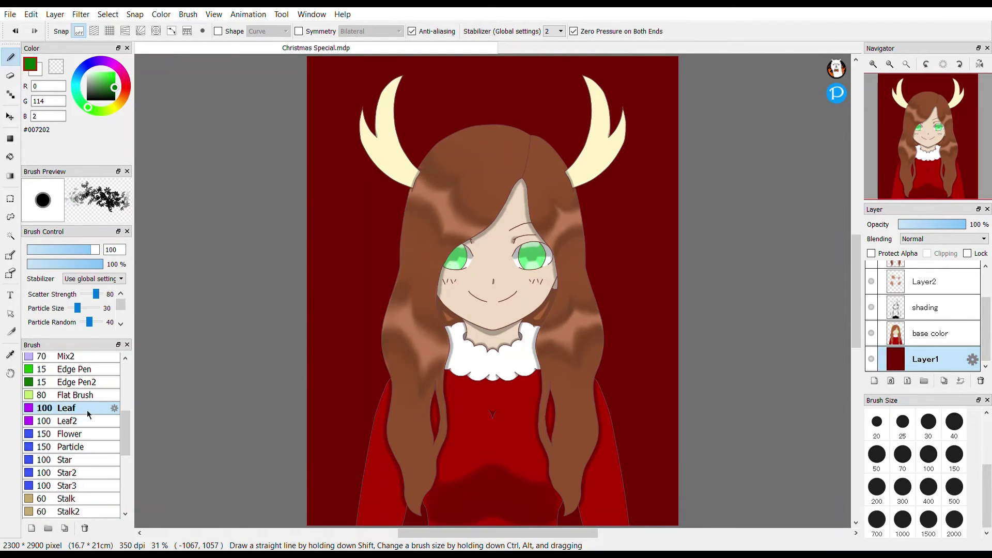
left_click(928, 487)
mouse_move(320, 211)
left_mouse_down()
mouse_move(434, 154)
mouse_move(276, 206)
left_mouse_up()
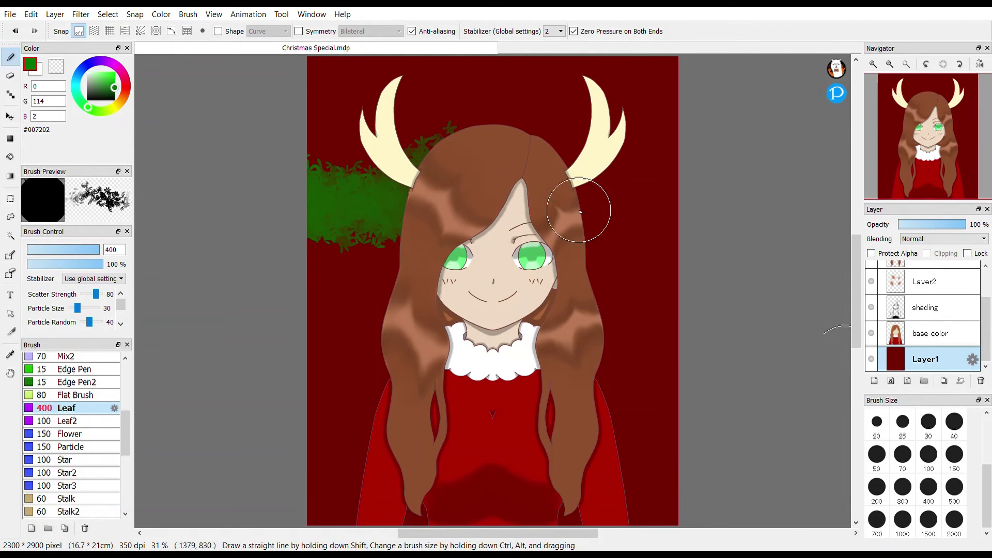
key("ctrl+z")
Step: Add a layer above Layer1, turn on Bilateral symmetry, and try a mirrored 400 px Leaf garland before undoing it
key("ctrl+shift+n")
left_click(299, 31)
left_click_drag(470, 159, 467, 113)
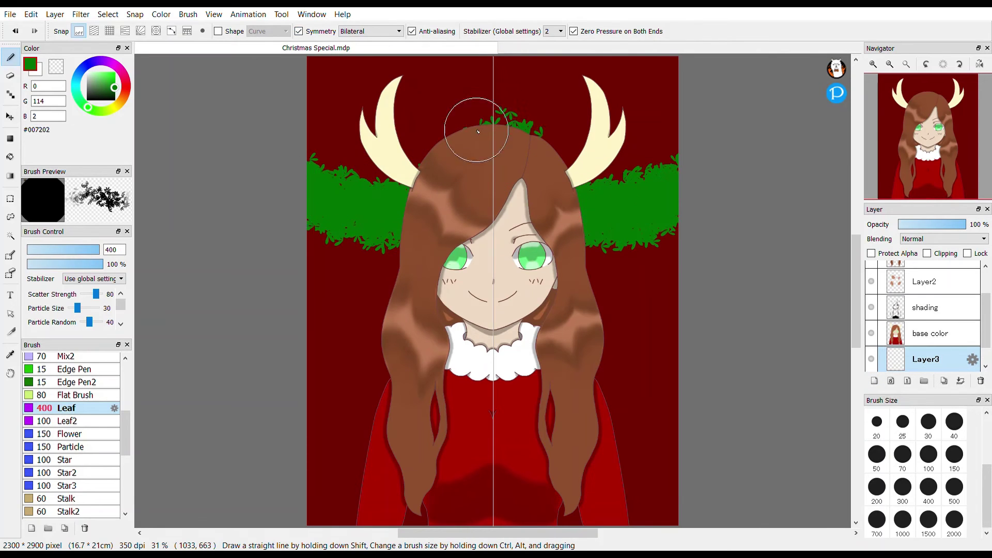
key("ctrl+z")
Step: Hide the character's color layers and paint a mirrored wavy #007202 band across the upper background with the 400 px Fluffy brush
scroll(78, 439, "down", 3)
left_click(67, 502)
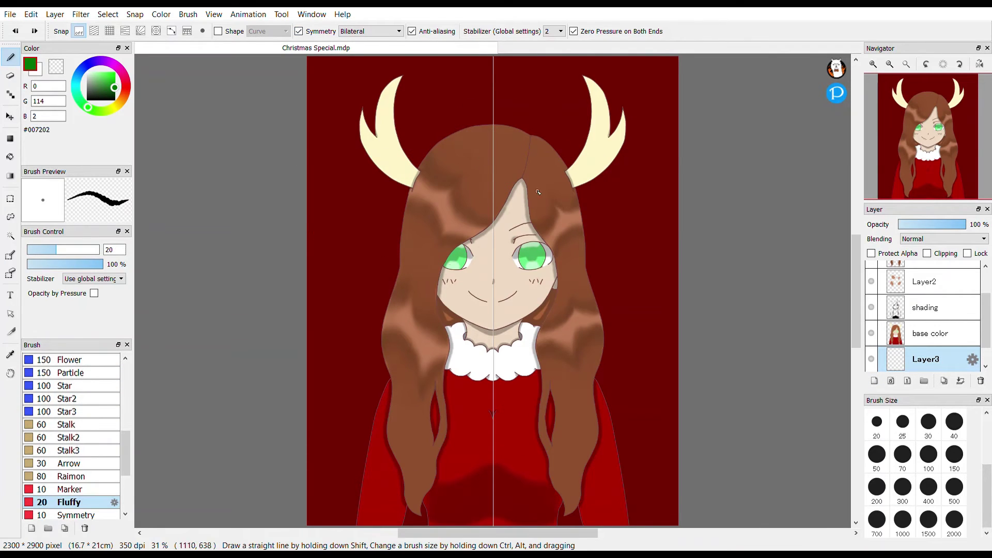
left_click_drag(594, 155, 646, 175)
key("ctrl+z")
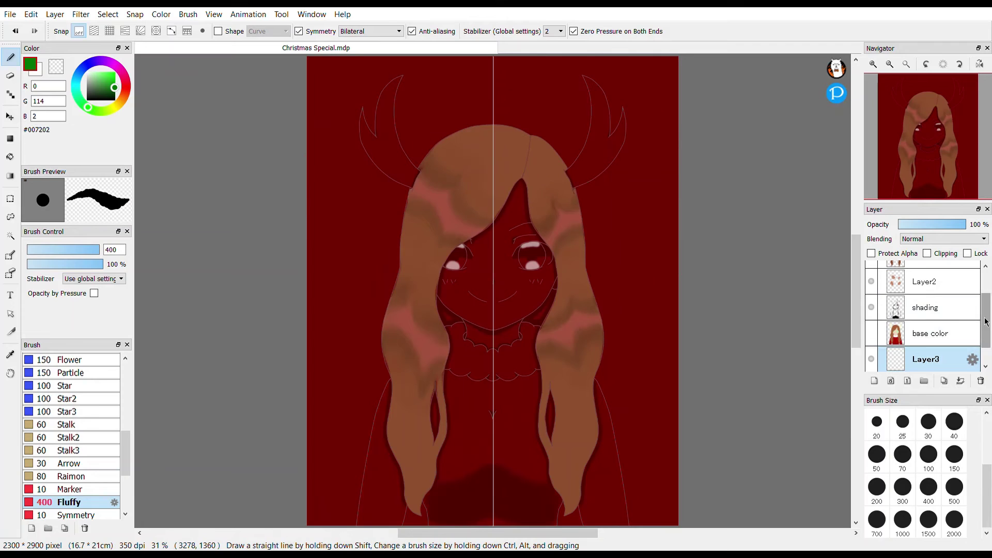
scroll(920, 310, "up", 3)
left_click(870, 301)
scroll(920, 310, "down", 3)
mouse_move(310, 166)
left_mouse_down()
mouse_move(433, 173)
mouse_move(492, 144)
mouse_move(308, 192)
mouse_move(321, 204)
left_mouse_up()
Step: Paint a second mirrored wavy #007202 band across the lower background with the 400 px Fluffy brush, undoing unwanted strokes
mouse_move(486, 392)
left_mouse_down()
mouse_move(263, 414)
mouse_move(476, 421)
mouse_move(343, 488)
mouse_move(443, 476)
mouse_move(336, 491)
left_mouse_up()
key("ctrl+z")
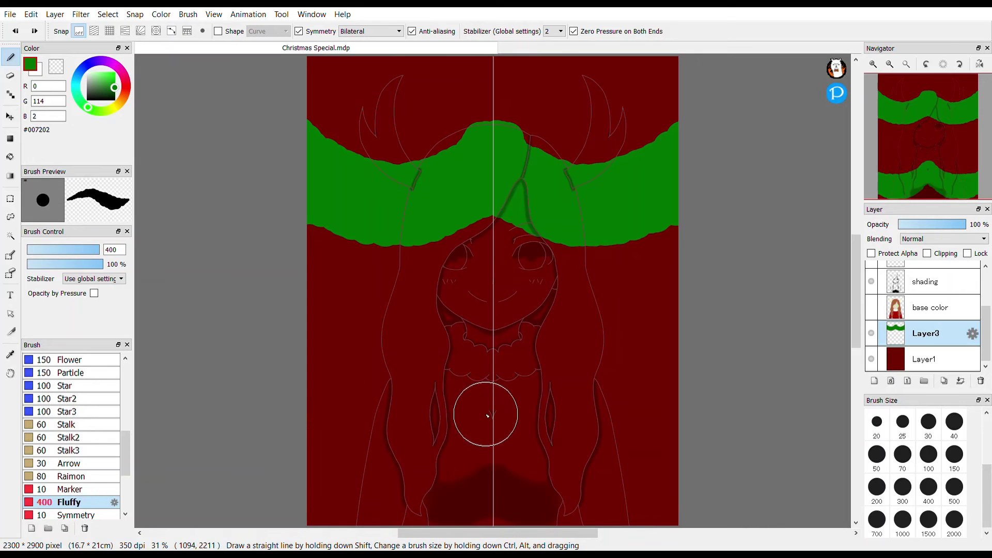
mouse_move(485, 414)
left_mouse_down()
mouse_move(307, 468)
mouse_move(411, 477)
mouse_move(487, 435)
mouse_move(394, 501)
left_mouse_up()
key("ctrl+z")
mouse_move(488, 378)
left_mouse_down()
mouse_move(460, 414)
mouse_move(292, 430)
left_mouse_up()
Step: Show the base color, hair and highlight layers to check the character against the green bands
left_click(871, 308)
scroll(871, 333, "up", 3)
left_click(871, 325)
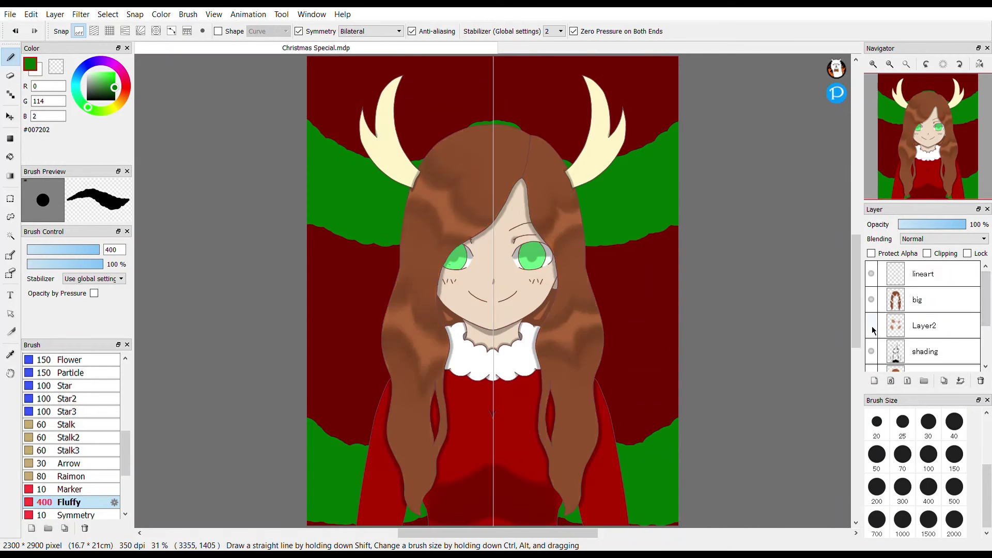
mouse_move(913, 187)
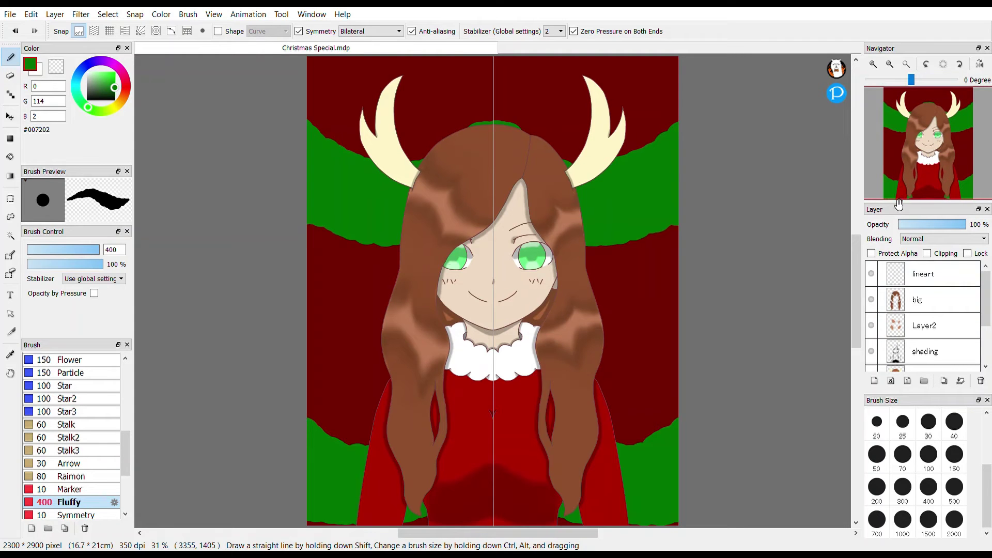
Step: Hide the character's color layers again and add a new layer above the green bands
left_click(871, 325)
scroll(909, 330, "down", 2)
left_click(871, 316)
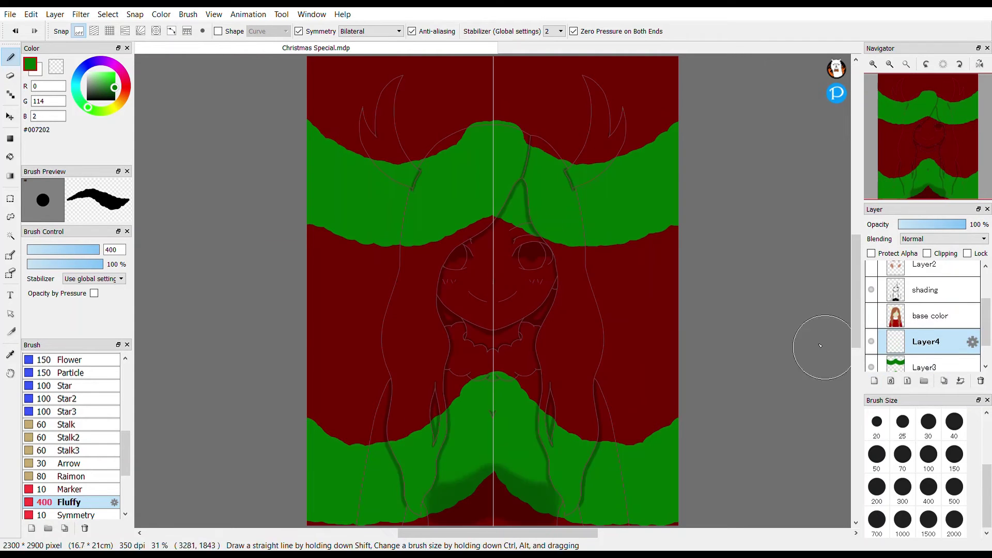
Step: Try a mirrored dark blue #0F0072 spot at the upper green band's ends, and undo it
left_click(91, 63)
left_click(310, 216)
key("ctrl+z")
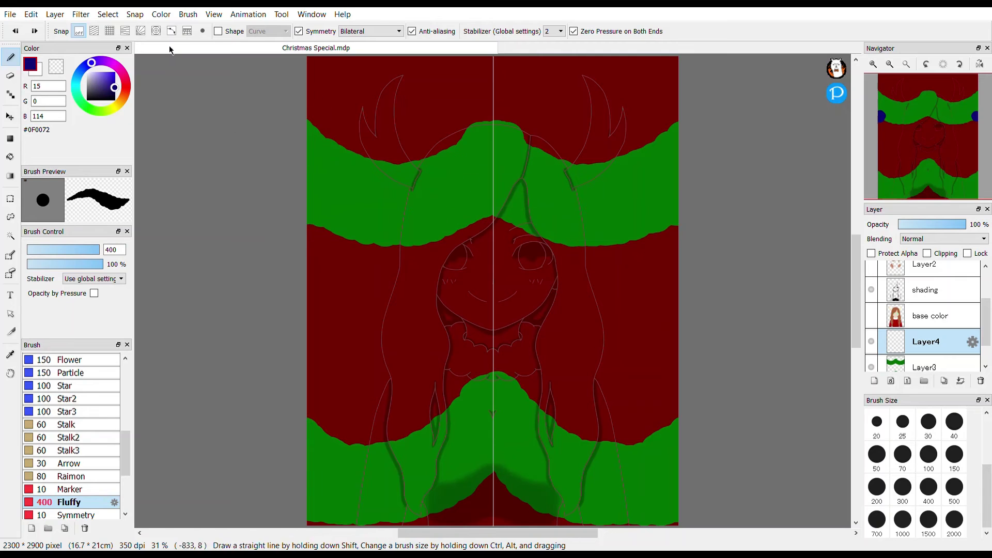
Step: Turn off Symmetry, set the drawing shape to Ellipse, and try #0F0072 Fluffy spots on the upper band before undoing them
left_click(299, 31)
scroll(72, 434, "up", 10)
left_click(218, 31)
left_click(268, 31)
left_click(268, 70)
left_click(352, 207)
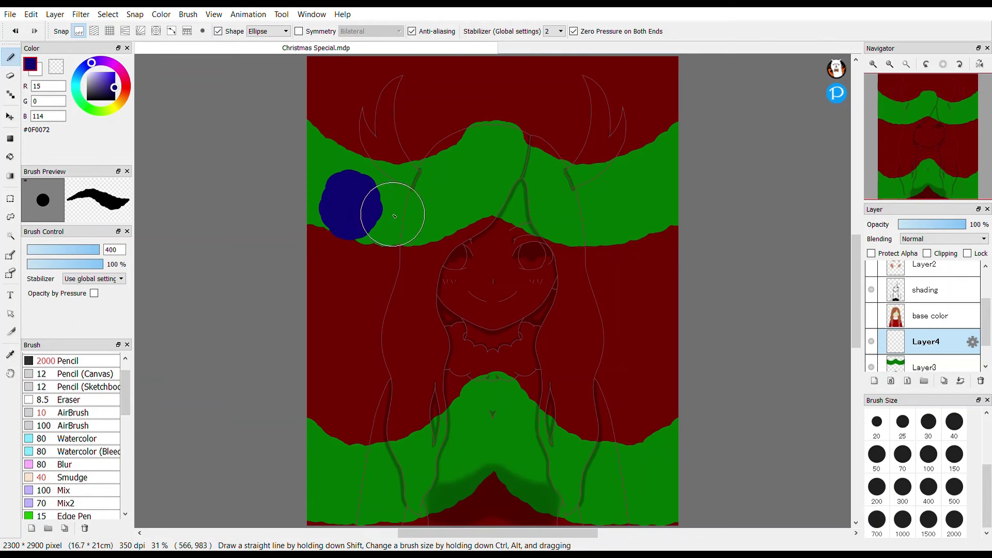
key("ctrl+z")
left_click(352, 207)
key("ctrl+z")
Step: Paint #9C1700 three-berry clusters near both ends of the upper green band with the 100 px Pencil in Ellipse shape
left_click(70, 361)
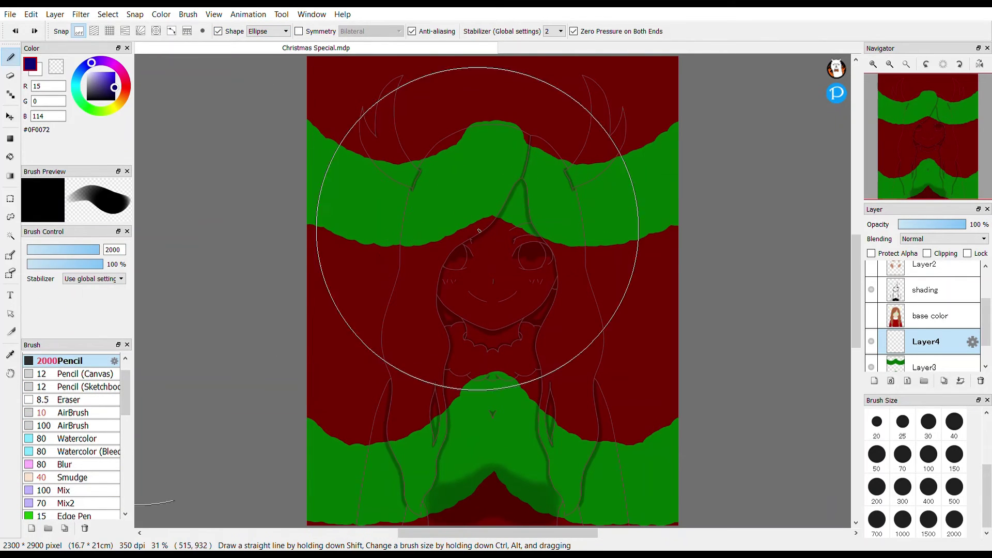
mouse_move(478, 230)
left_mouse_down()
mouse_move(334, 177)
mouse_move(365, 223)
left_mouse_up()
key("ctrl+z")
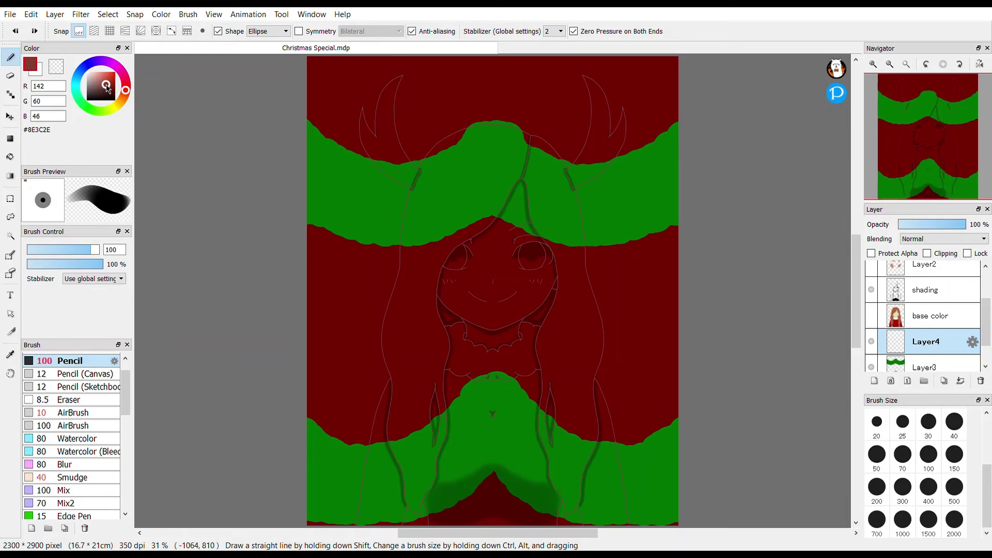
left_click_drag(107, 88, 115, 82)
left_click(328, 181)
left_click(626, 190)
key("ctrl+z")
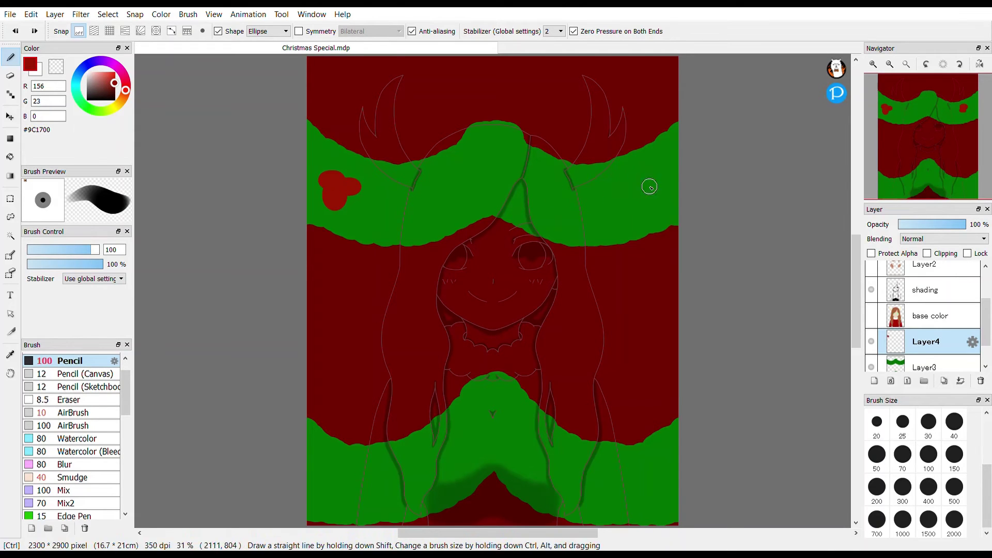
left_click(620, 193)
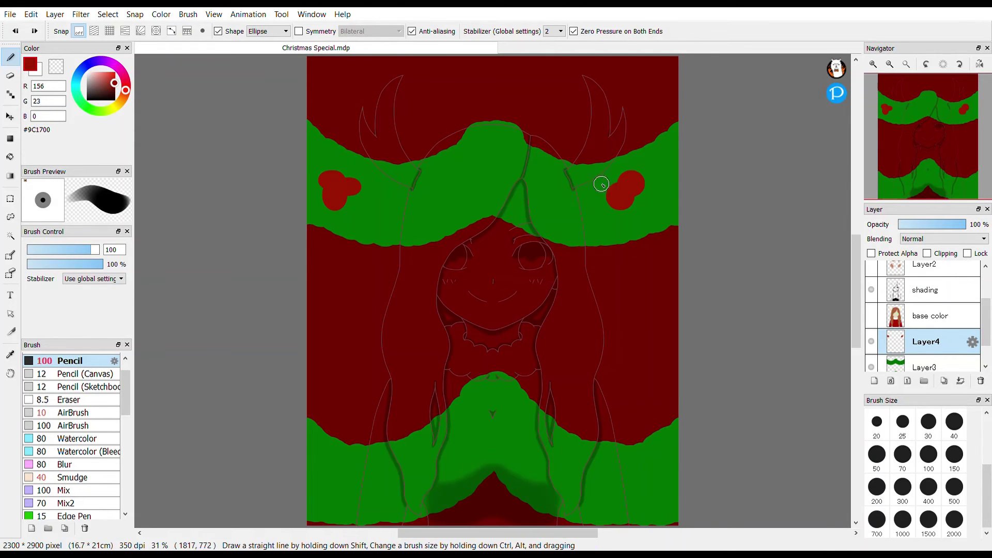
left_click(602, 183)
Step: Erase the upper band's berry cluster on the picture's left and repaint it with three #9C1700 ellipses
key("e")
left_click_drag(331, 181, 345, 199)
key("b")
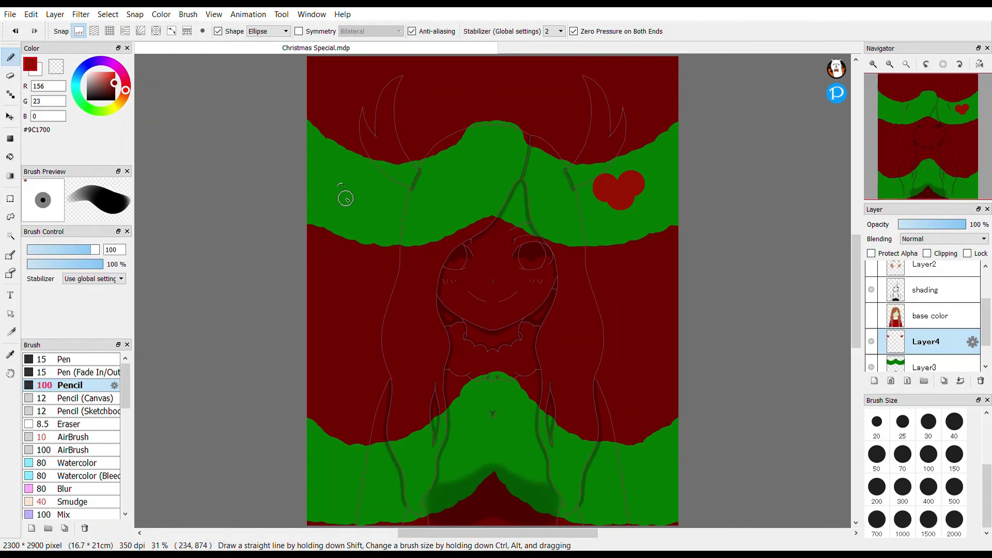
left_click(328, 177)
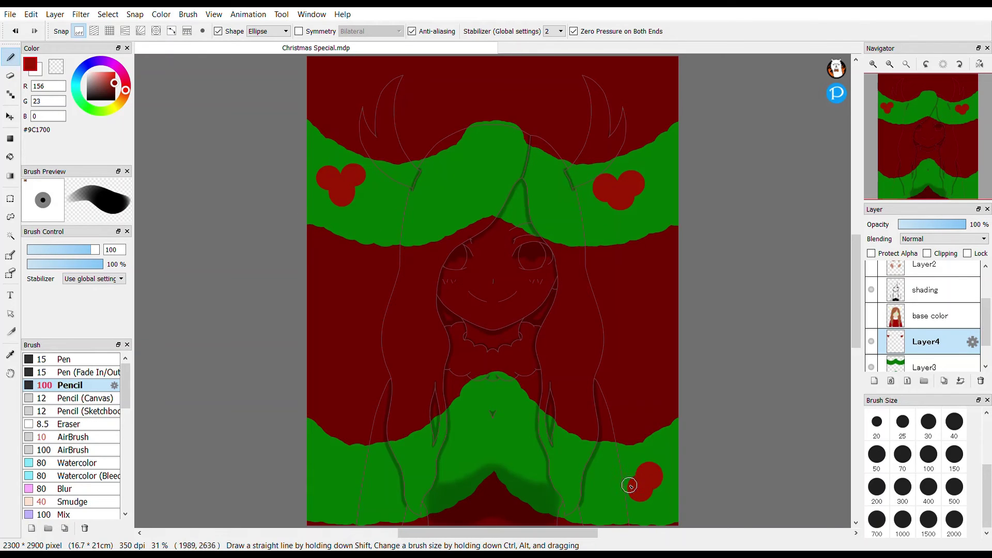
Step: Paint #9C1700 berry clusters along the lower green band and one at the middle of the upper band
left_click(415, 470)
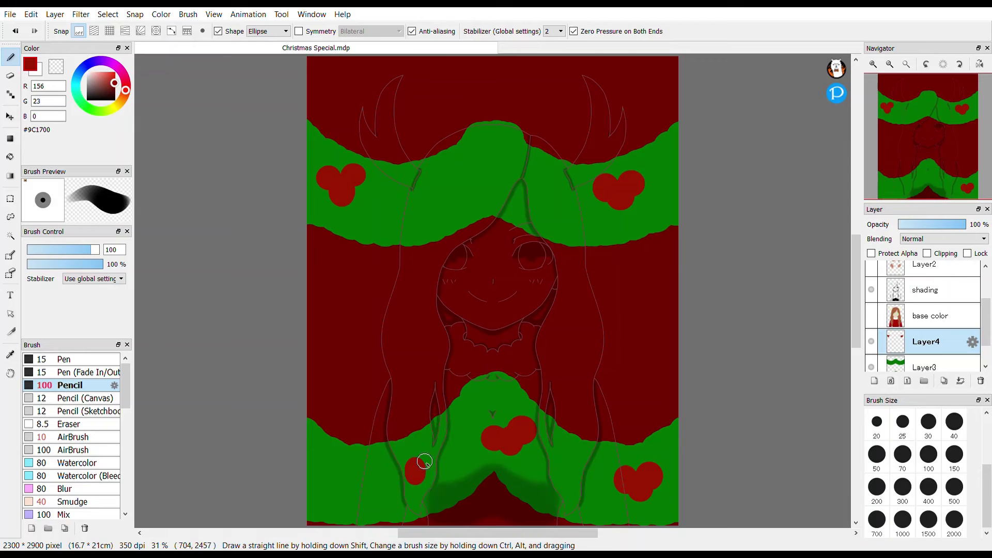
left_click(332, 496)
key("ctrl+z")
key("ctrl+z")
left_click(338, 483)
left_click(352, 470)
left_click(327, 470)
left_click(479, 182)
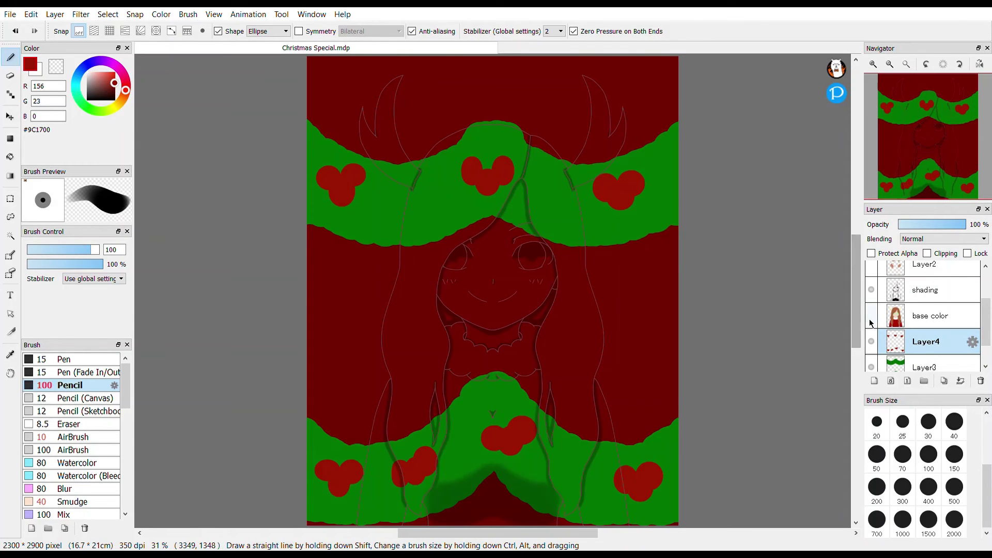
Step: Show the character's color layers again, select the shading layer, and set the painting color to black #000000
left_click(871, 315)
scroll(988, 335, "up", 2)
left_click(929, 351)
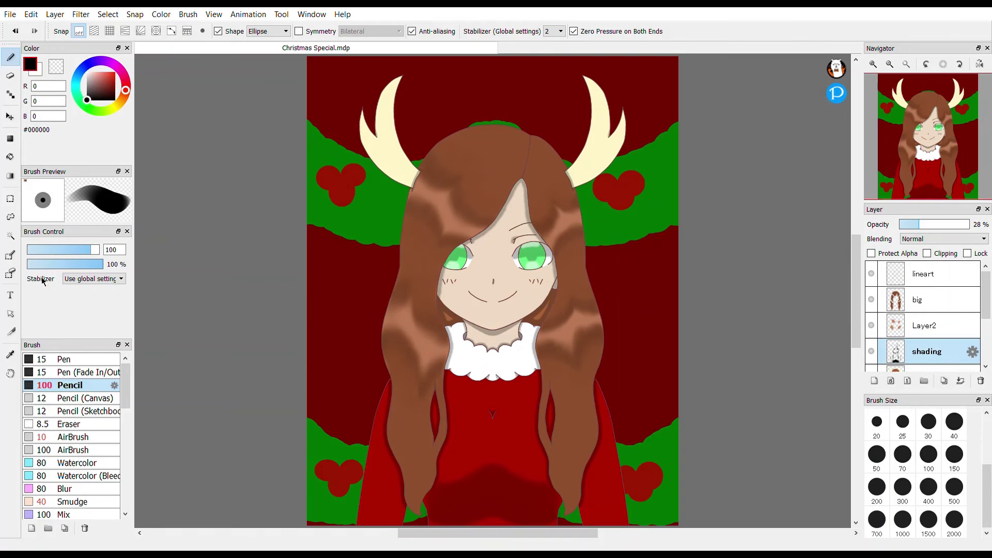
Step: Shade and speckle the berry clusters at the upper band's ends and the lower band's left end with the 25 px black AirBrush
left_click(72, 436)
scroll(312, 158, "up", 5)
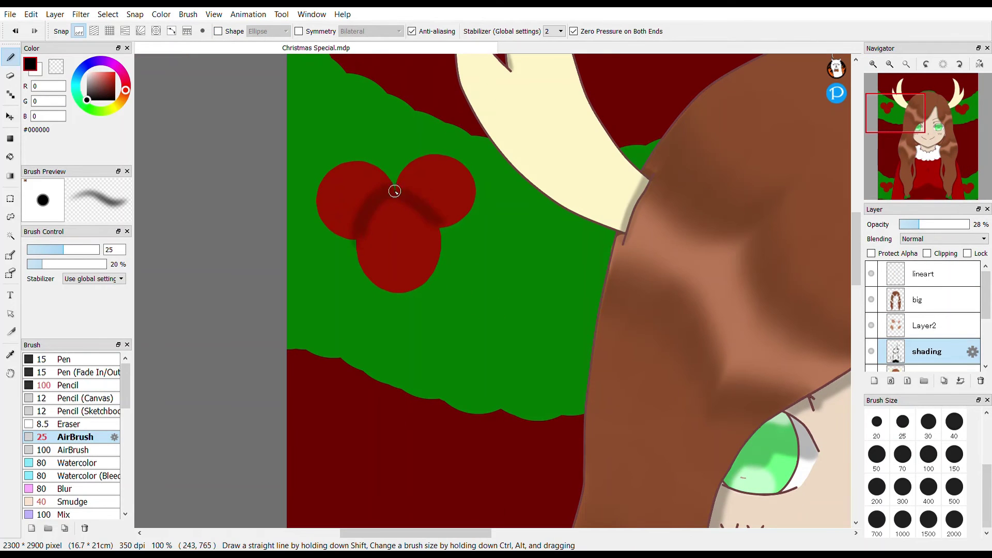
mouse_move(381, 188)
left_mouse_down()
mouse_move(335, 211)
mouse_move(359, 182)
left_mouse_up()
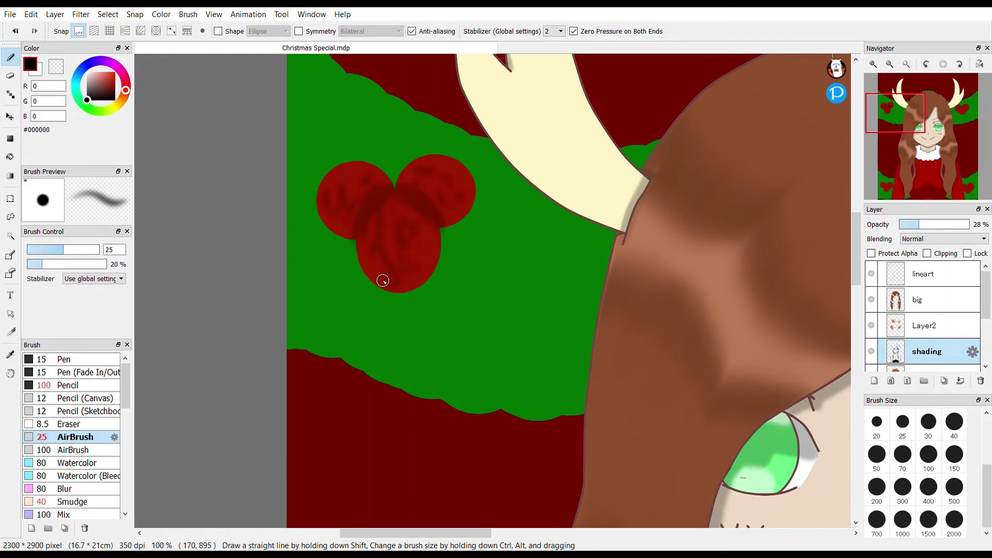
scroll(511, 247, "right", 10)
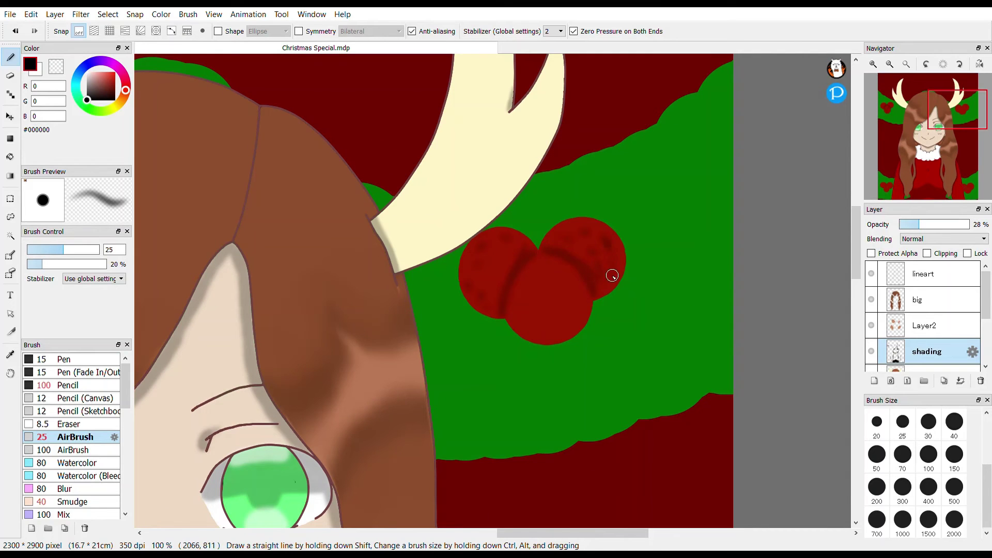
scroll(491, 252, "down", 15)
scroll(486, 248, "left", 15)
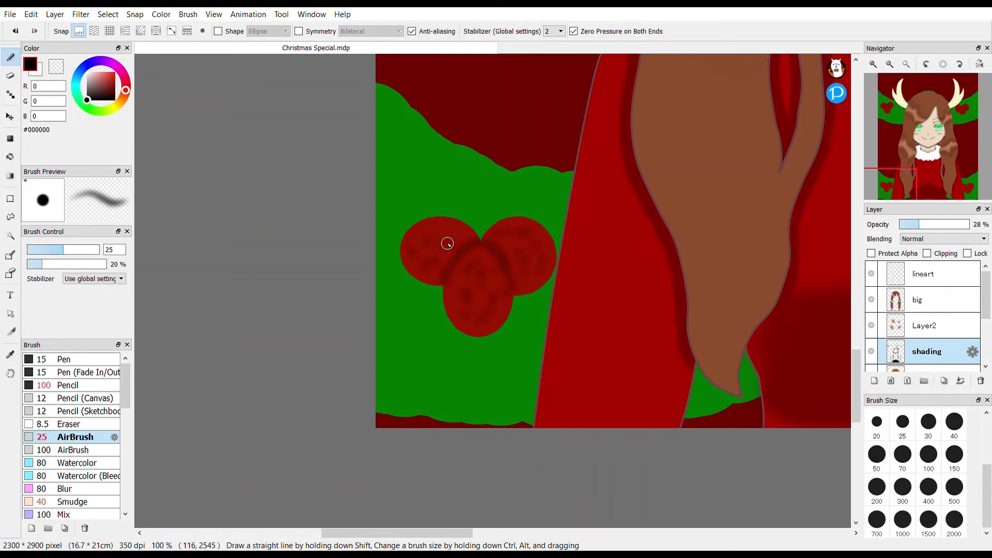
Step: Hide the character's color layers and airbrush black shading and speckles onto the remaining berry clusters of the lower and upper bands
scroll(568, 259, "right", 10)
scroll(898, 345, "down", 1)
left_click(871, 340)
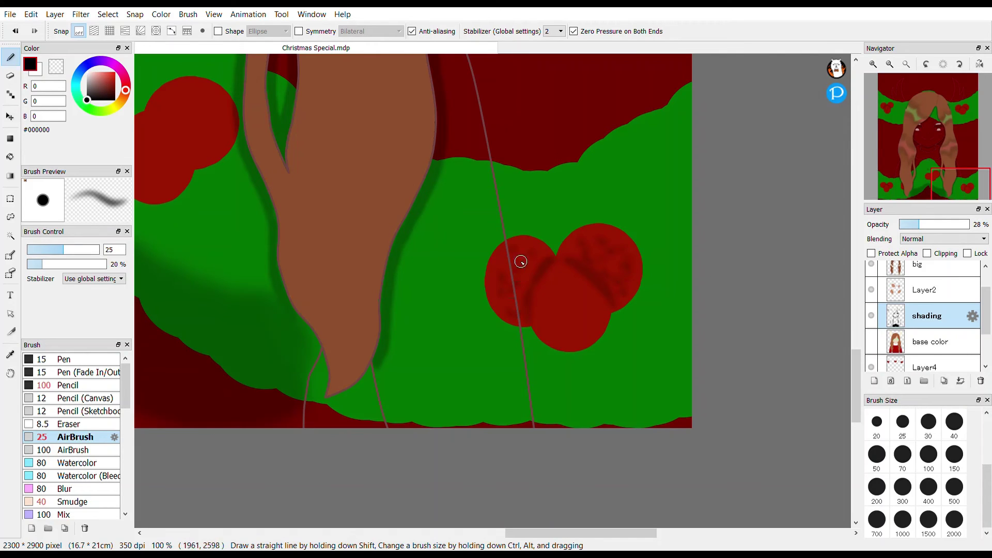
scroll(646, 212, "up", 5)
scroll(483, 199, "left", 8)
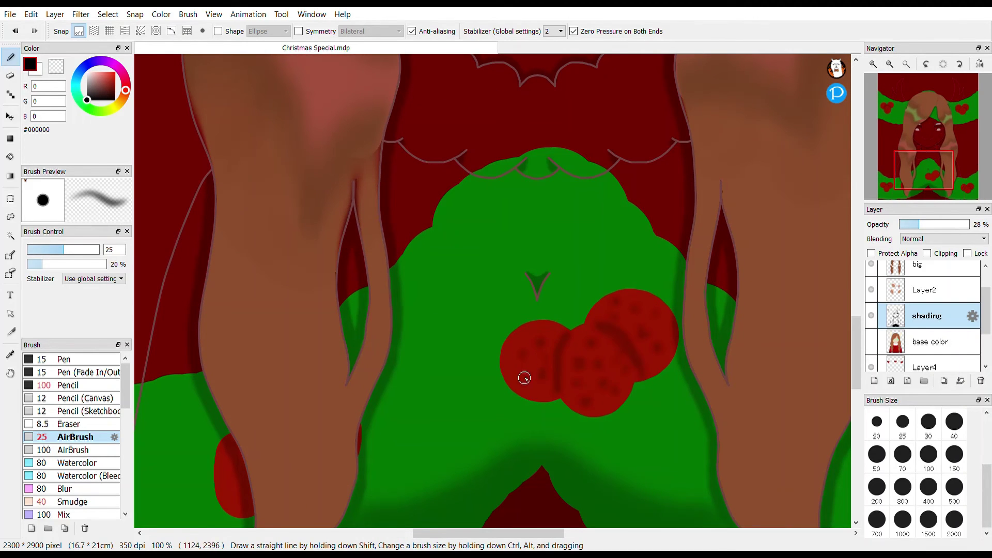
scroll(637, 237, "left", 5)
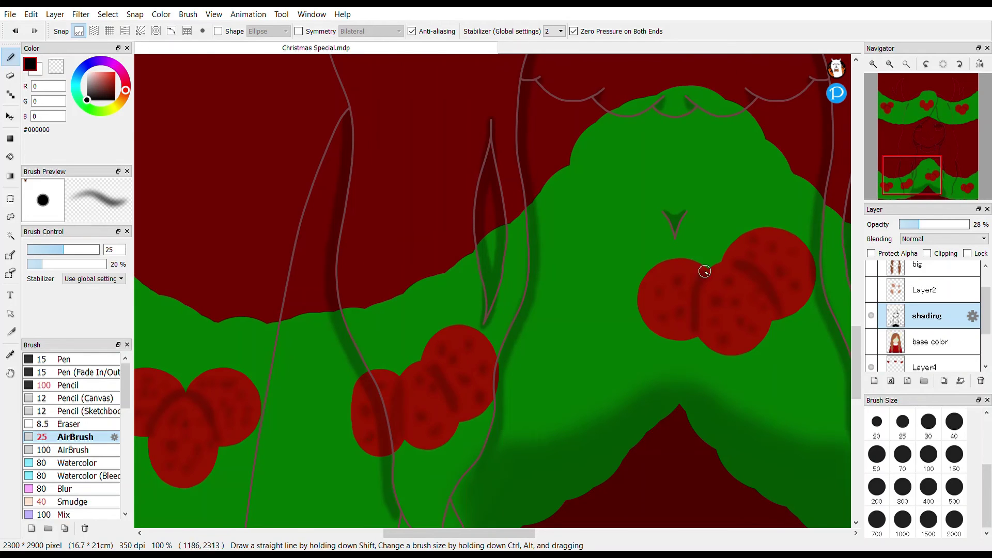
scroll(704, 270, "up", 15)
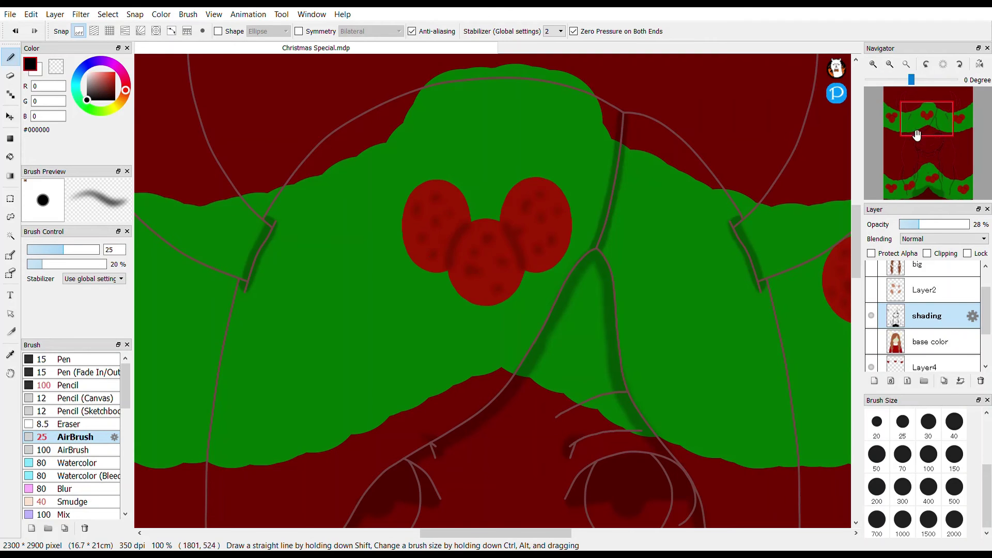
Step: Show the base color, big and Layer2 layers again
key("ctrl+0")
left_click(871, 342)
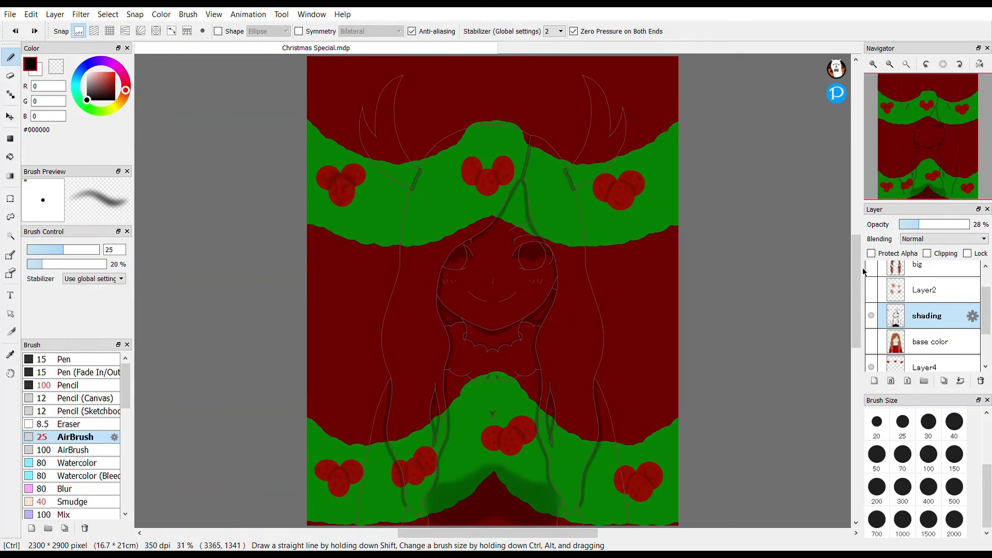
left_click(871, 264)
left_click(871, 290)
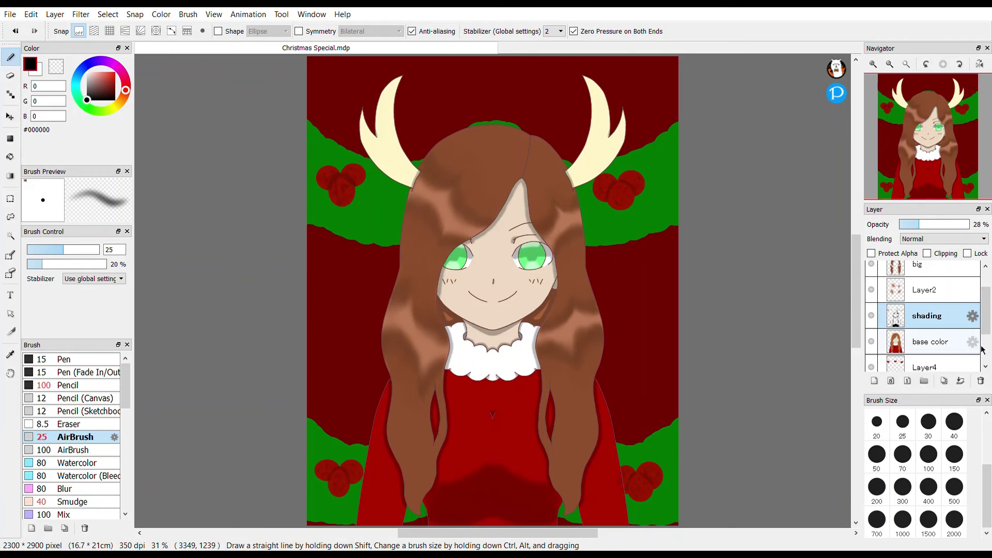
Step: Erase the berry speckles that spill onto the dress beside the lower right cluster with the 30 px Eraser
scroll(544, 281, "up", 6)
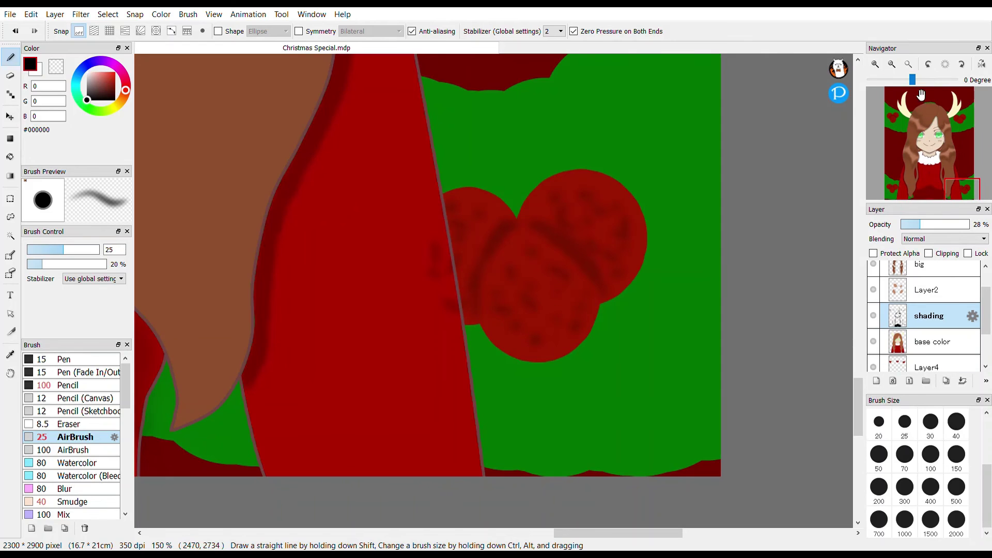
key("e")
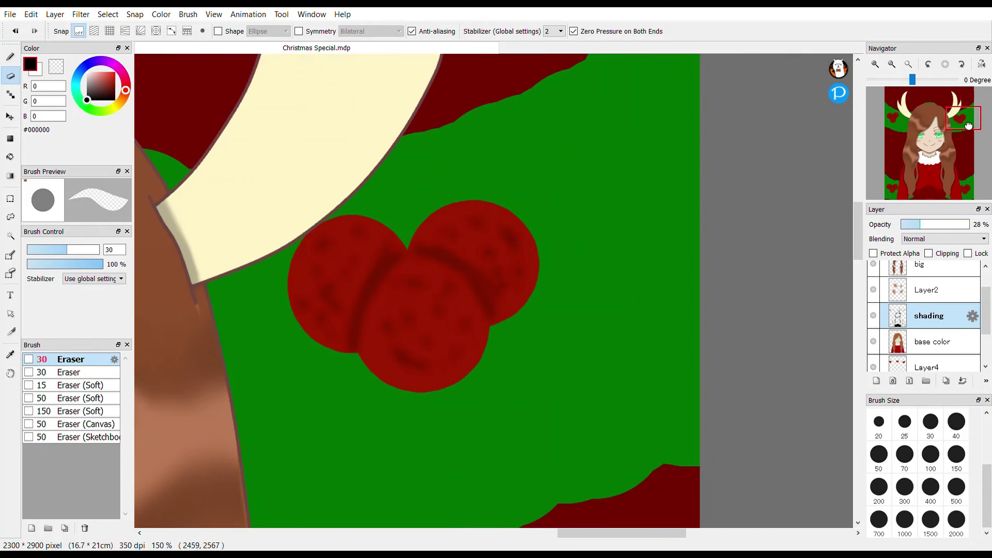
scroll(757, 84, "down", 6)
Step: Sign the picture's lower left corner with the artist's initials in white #FFFFFF using the 10 px Pencil on Layer4
scroll(875, 336, "down", 2)
left_click(909, 359)
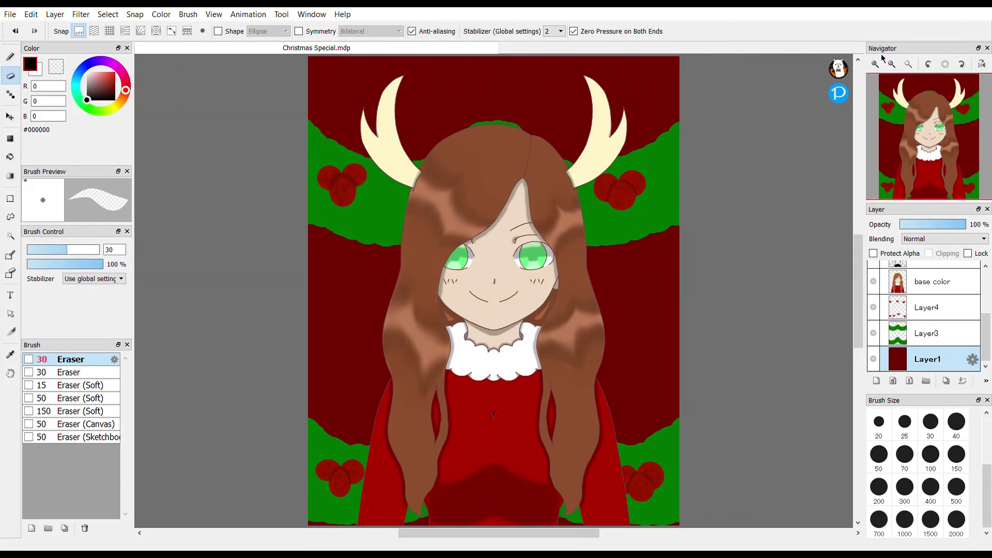
key("ctrl+alt+0")
key("b")
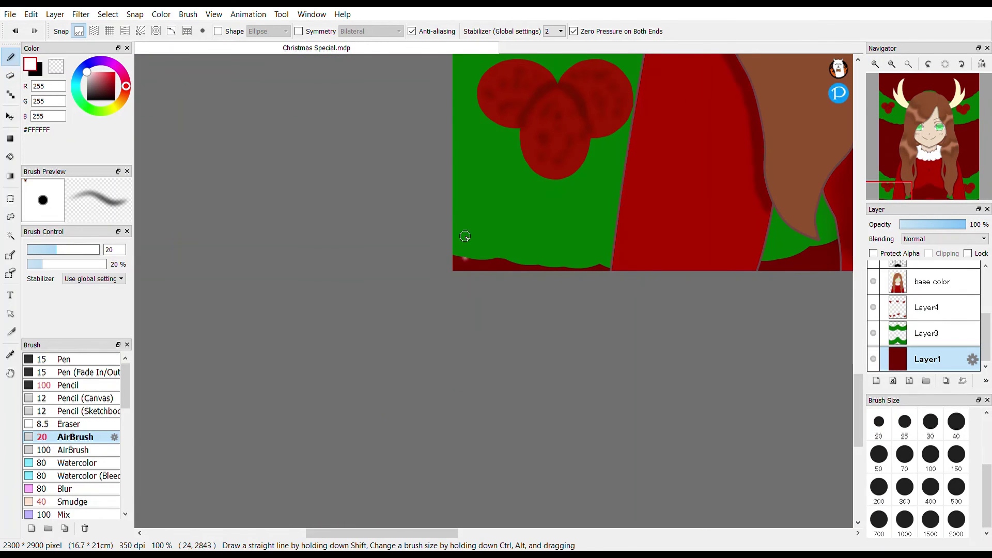
key("n")
key("ctrl+Up")
key("ctrl+Up")
left_click_drag(467, 228, 467, 261)
mouse_move(456, 233)
left_mouse_down()
mouse_move(480, 229)
mouse_move(527, 263)
left_mouse_up()
left_click_drag(532, 230, 556, 266)
Step: Handwrite "Merry Christmas" in white cursive on two lines between the antlers with the 10 px Pencil
mouse_move(925, 155)
left_mouse_down()
mouse_move(916, 113)
mouse_move(931, 108)
left_mouse_up()
mouse_move(298, 154)
left_mouse_down()
mouse_move(310, 207)
mouse_move(416, 194)
left_mouse_up()
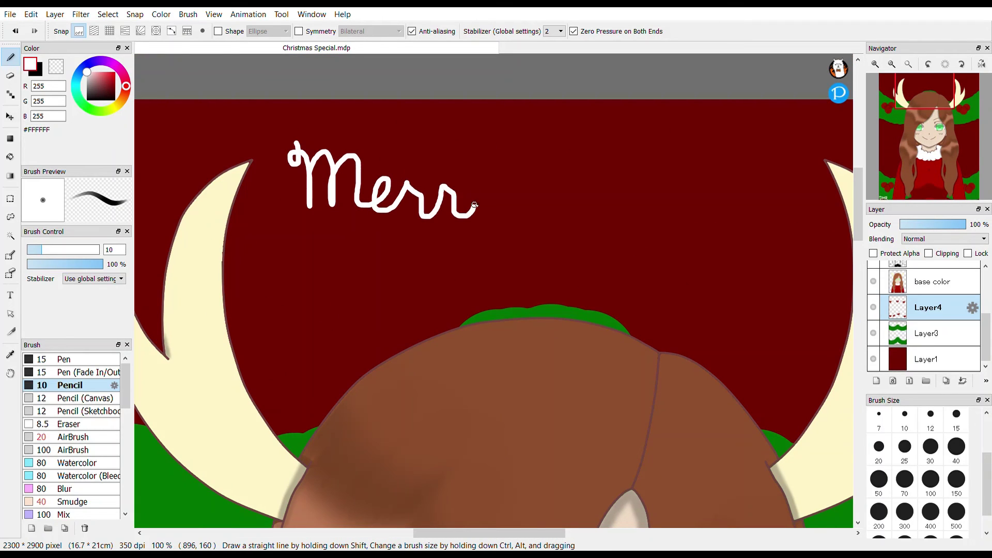
mouse_move(474, 205)
left_mouse_down()
mouse_move(494, 185)
mouse_move(516, 196)
left_mouse_up()
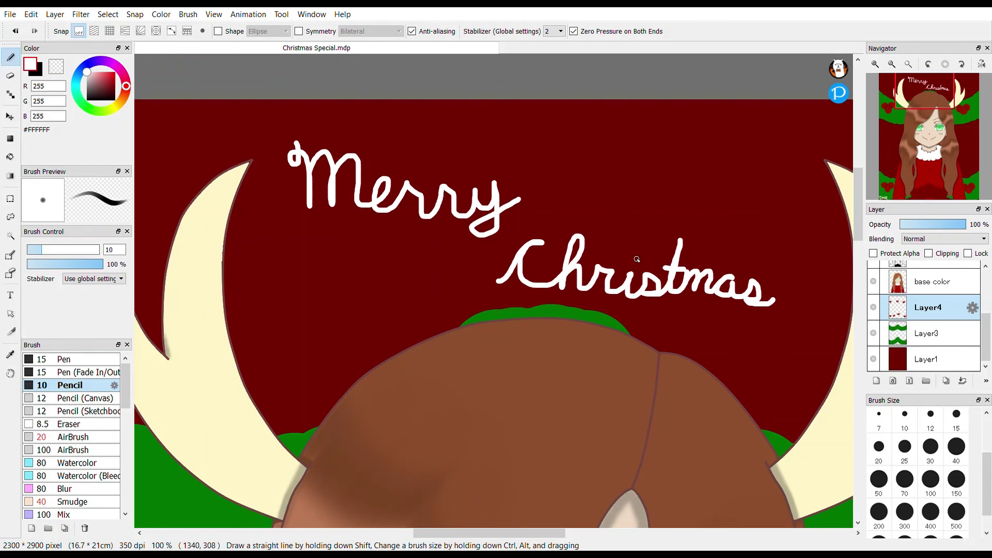
left_click(907, 64)
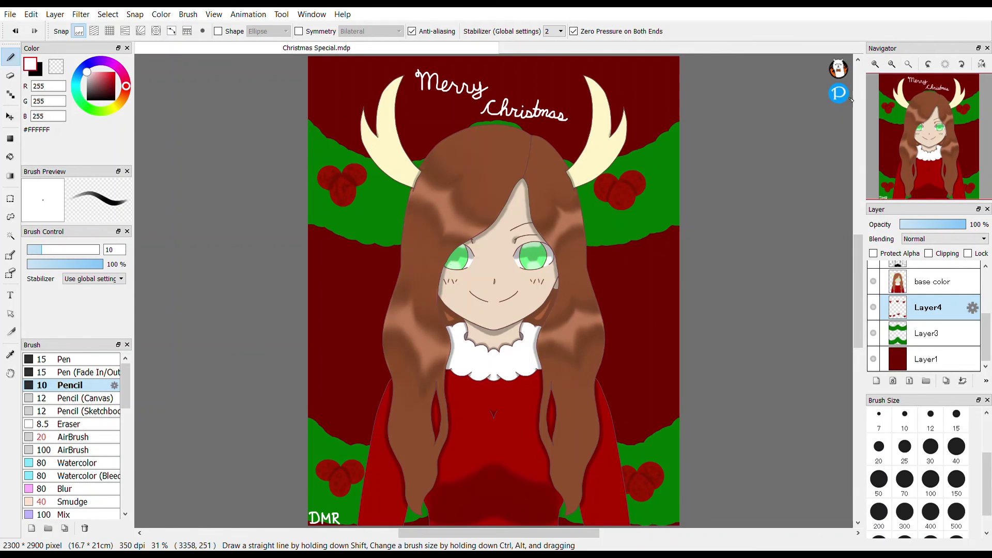
Step: Move the shading layer above the big hair layer in the layer stack
scroll(884, 310, "up", 5)
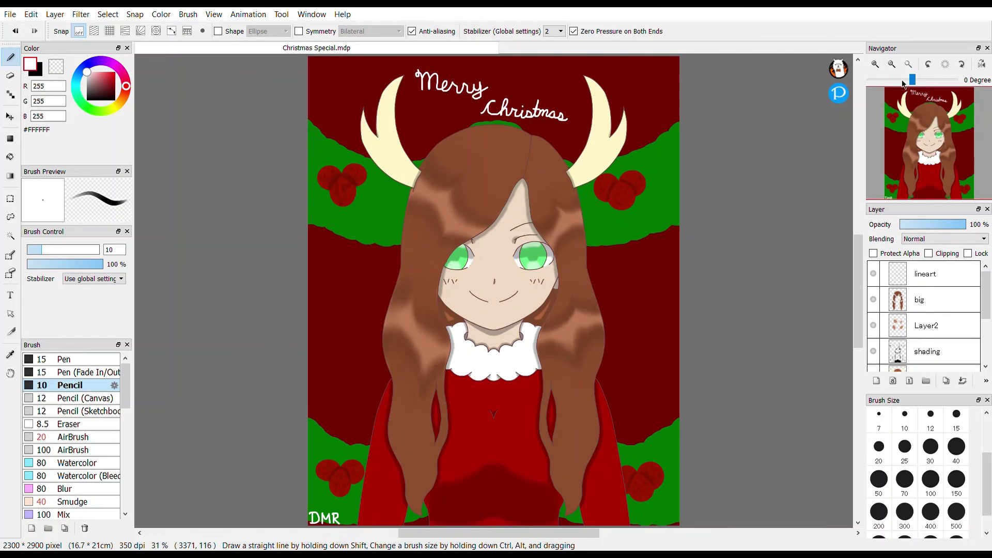
scroll(944, 120, "up", 5)
scroll(944, 121, "down", 2)
left_click_drag(927, 351, 927, 299)
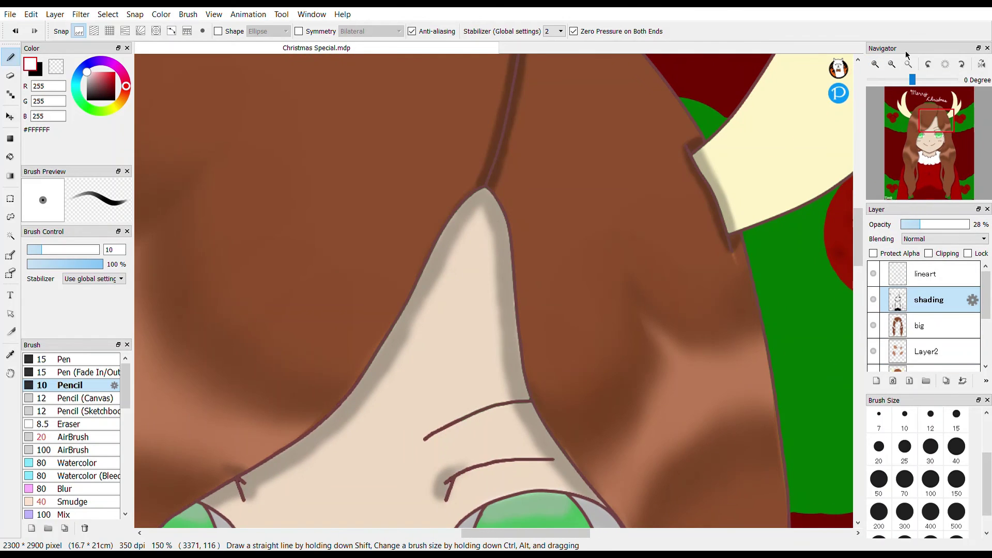
scroll(933, 350, "down", 3)
Step: Add a new layer at 100 % opacity directly above shading and sample the eye highlight color #BFFFCC for the 20 px AirBrush
mouse_move(933, 351)
left_mouse_down()
mouse_move(932, 299)
mouse_move(932, 352)
left_mouse_up()
scroll(956, 336, "down", 1)
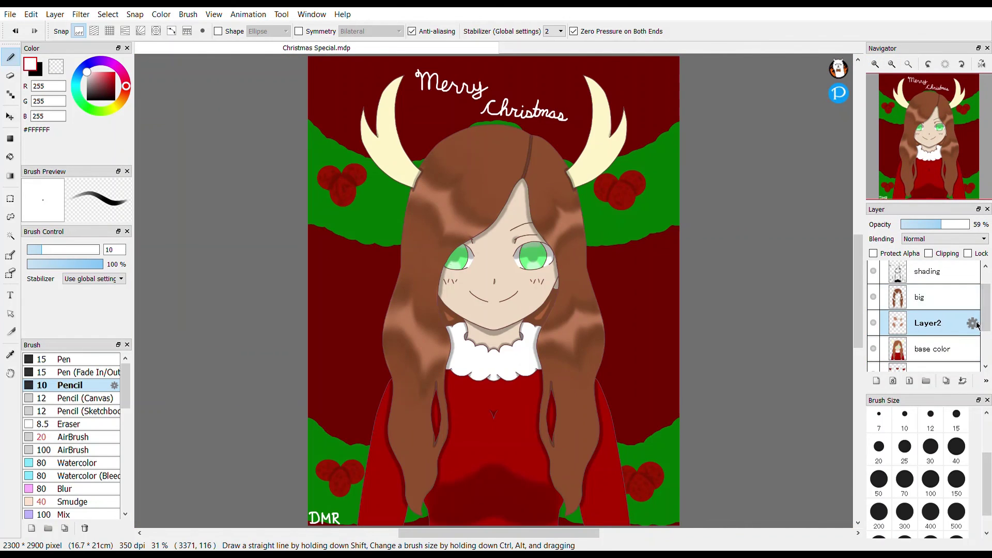
scroll(925, 139, "up", 5)
left_click(876, 381)
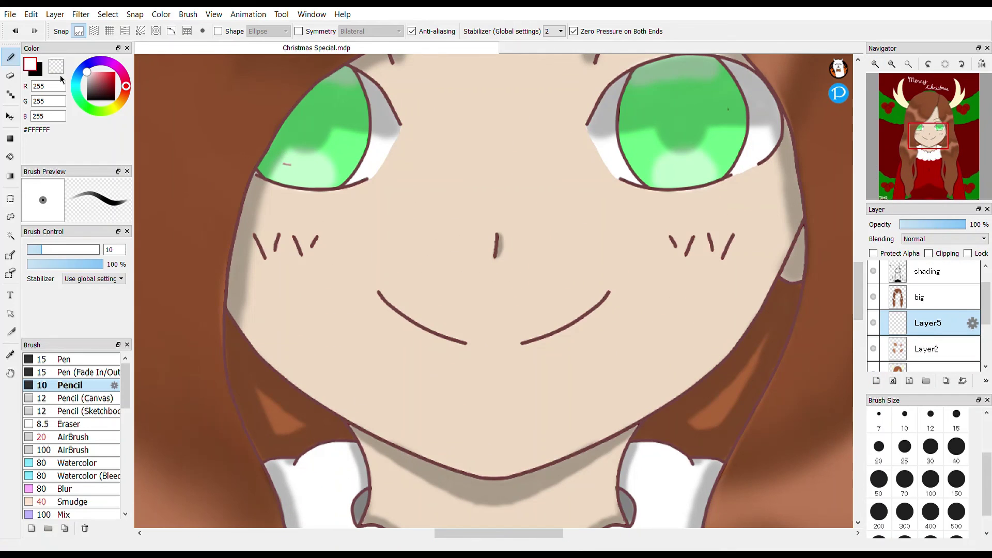
left_click_drag(957, 227, 927, 233)
left_click(75, 436)
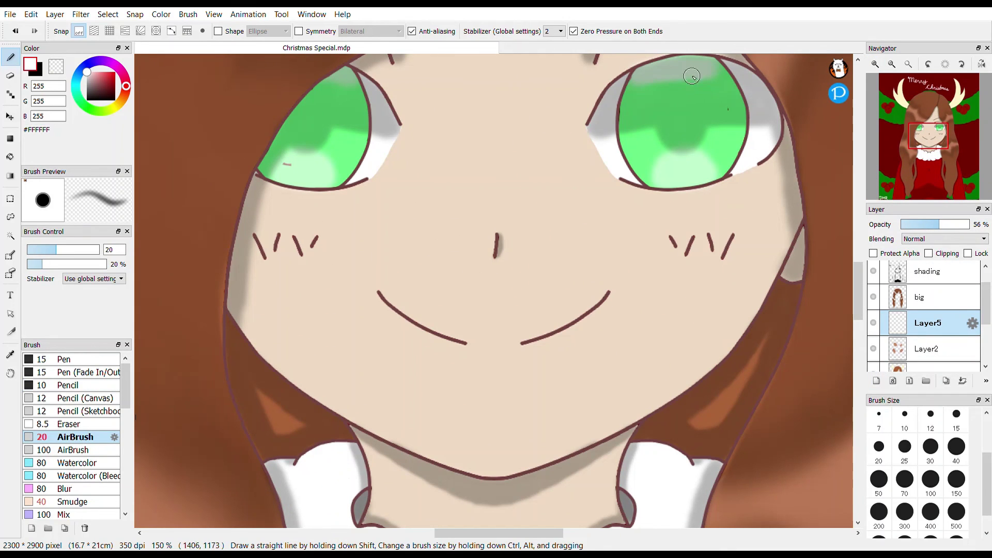
left_click(710, 174, "alt")
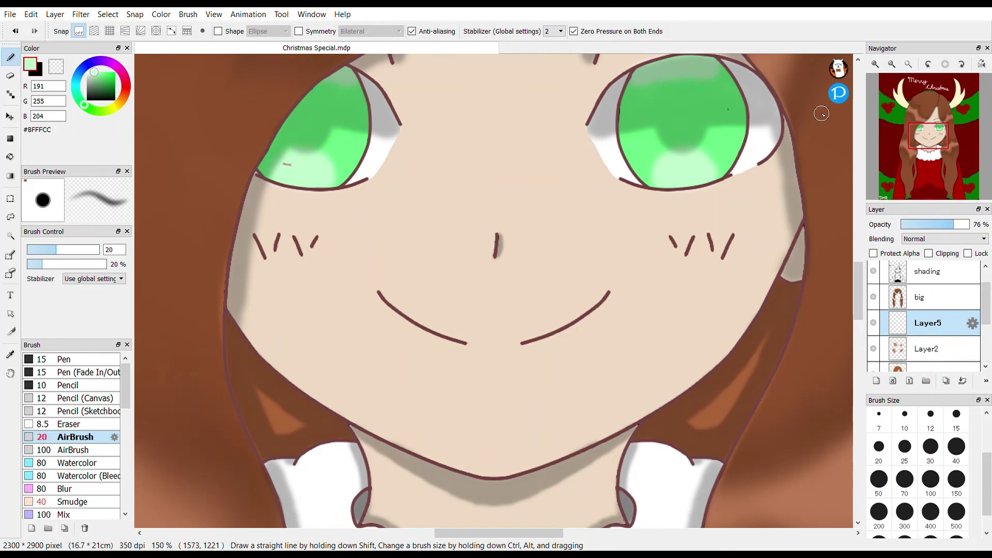
left_click_drag(953, 224, 966, 224)
left_click_drag(927, 323, 927, 279)
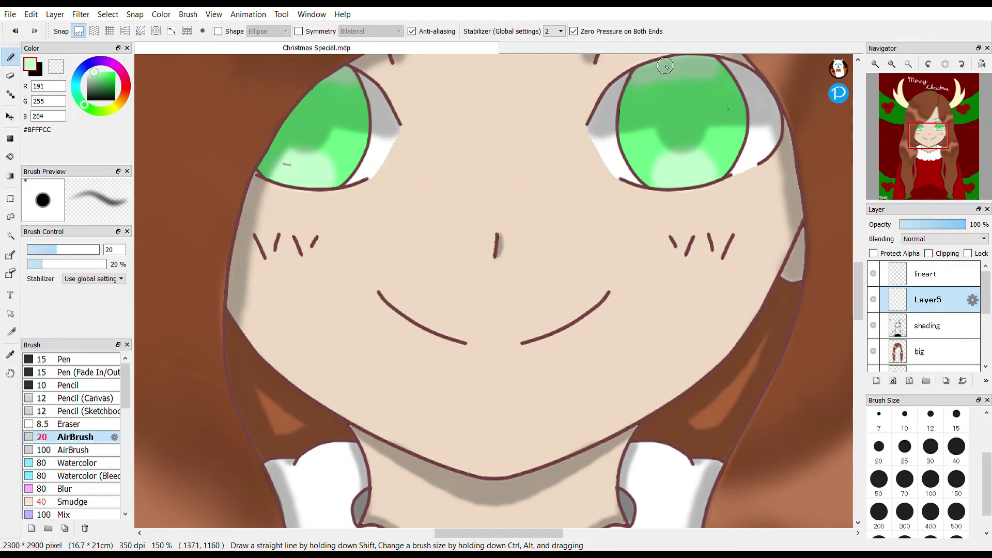
Step: Airbrush #BFFFCC highlights along the tops of both irises and erase the overflow around the eye beside the hair
left_click_drag(638, 70, 655, 77)
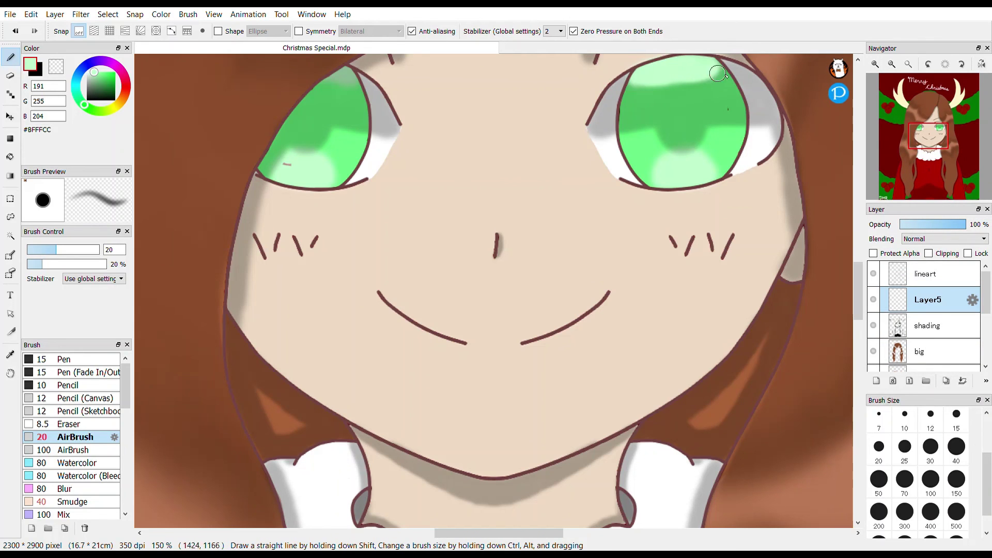
scroll(717, 74, "up", 3)
scroll(717, 73, "left", 2)
key("e")
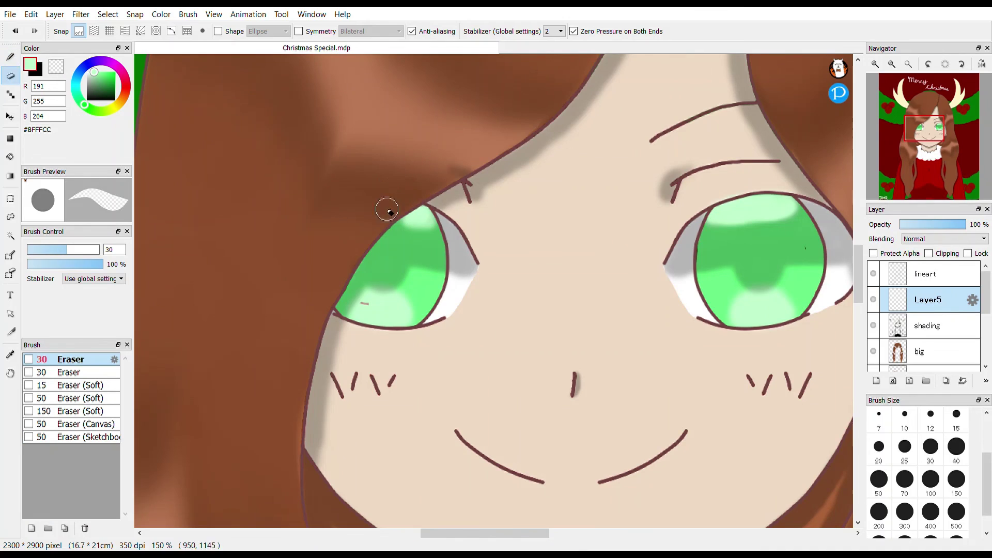
key("ctrl+0")
Step: Select the shading layer and set up the 50 px AirBrush with black #000000
key("b")
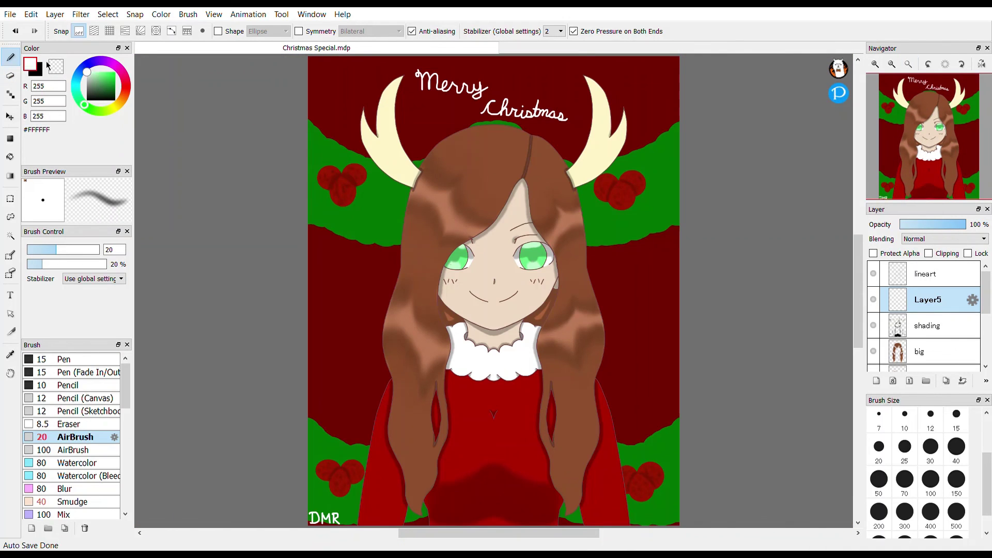
left_click(74, 502)
left_click(70, 385)
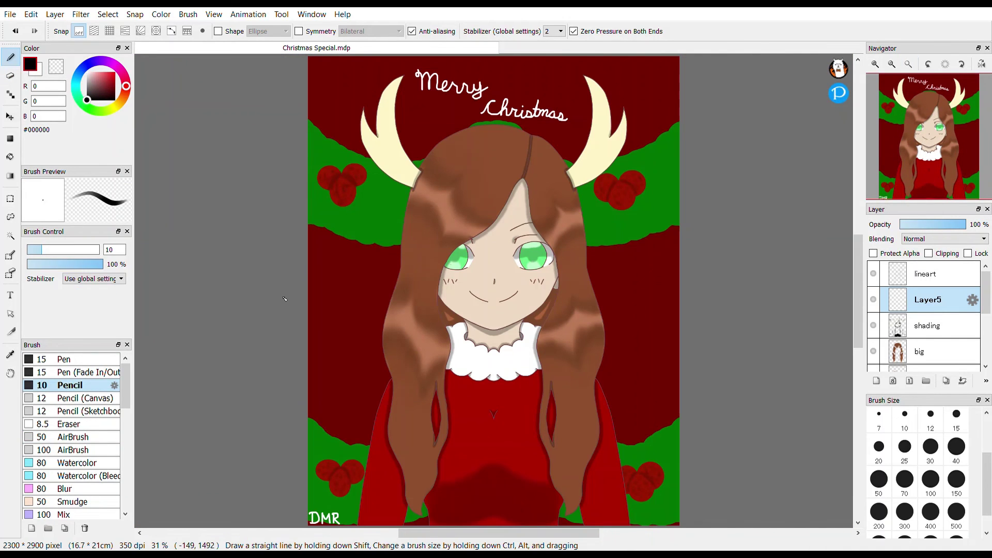
scroll(525, 248, "up", 3)
left_click(929, 326)
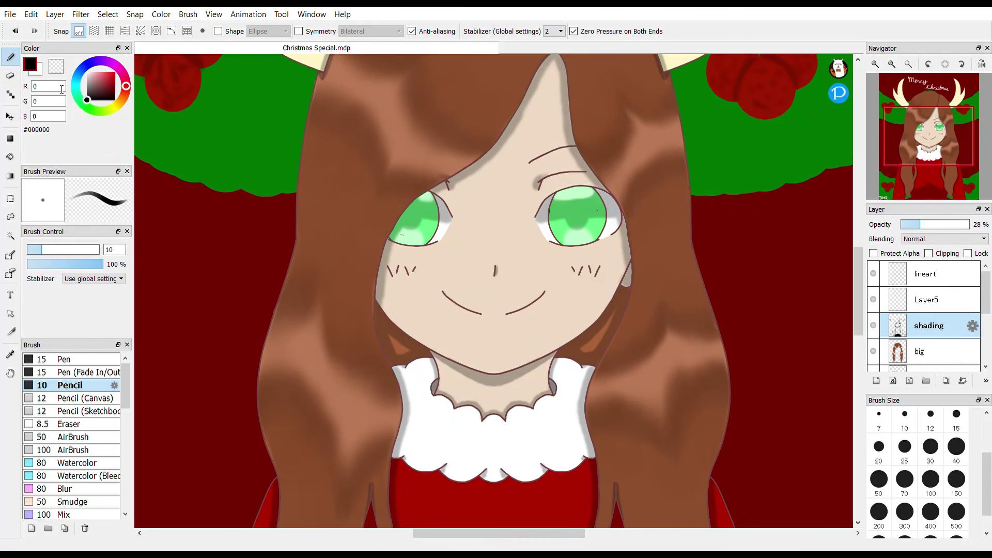
left_click(925, 173)
scroll(514, 167, "up", 3)
left_click(69, 436)
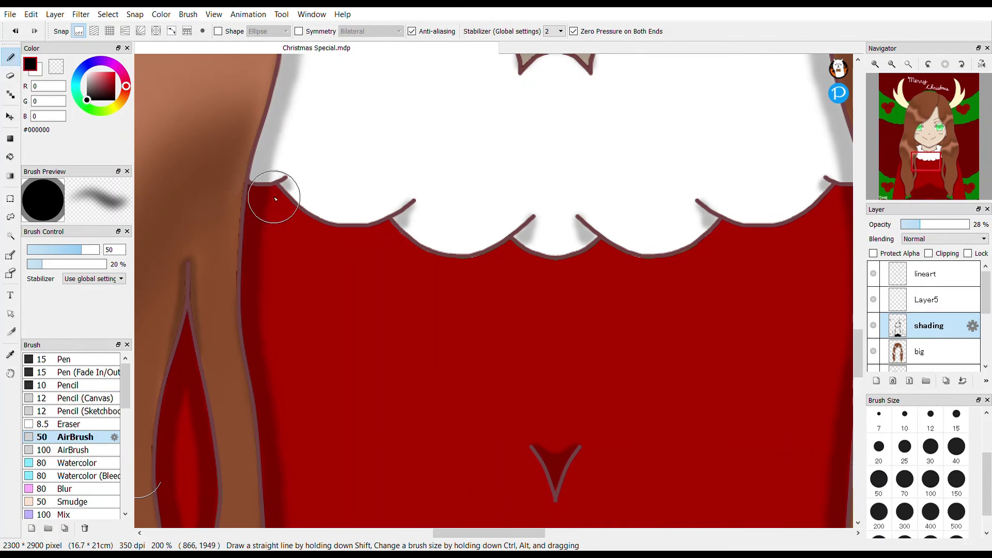
Step: Airbrush a black shadow on the dress under the collar's scalloped edge with Bilateral symmetry, and turn symmetry off again
mouse_move(272, 200)
left_mouse_down()
mouse_move(299, 227)
mouse_move(370, 246)
mouse_move(366, 239)
mouse_move(432, 270)
left_mouse_up()
key("ctrl+z")
left_click(299, 31)
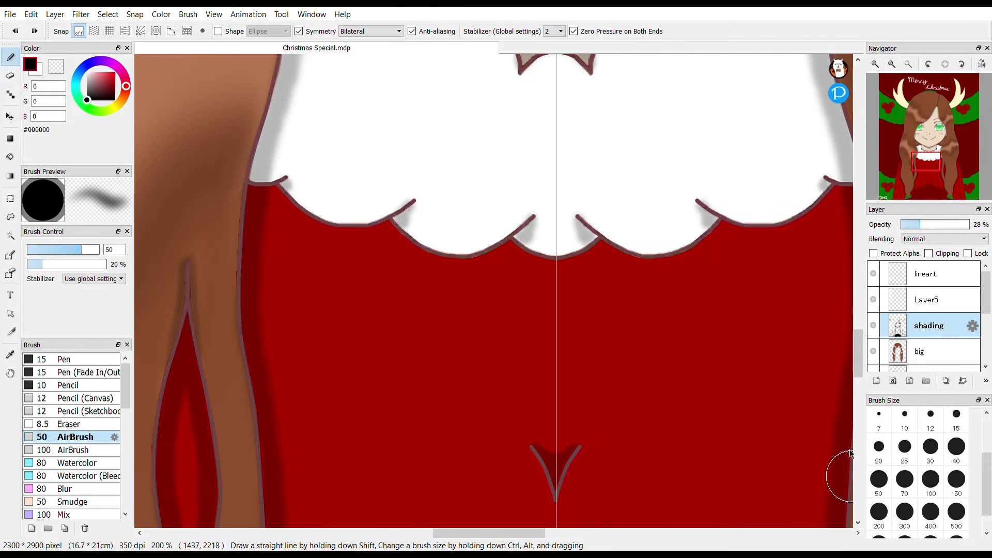
left_click(956, 446)
mouse_move(264, 192)
left_mouse_down()
mouse_move(348, 245)
mouse_move(382, 239)
mouse_move(465, 271)
mouse_move(555, 260)
left_mouse_up()
left_click(908, 64)
left_click(878, 479)
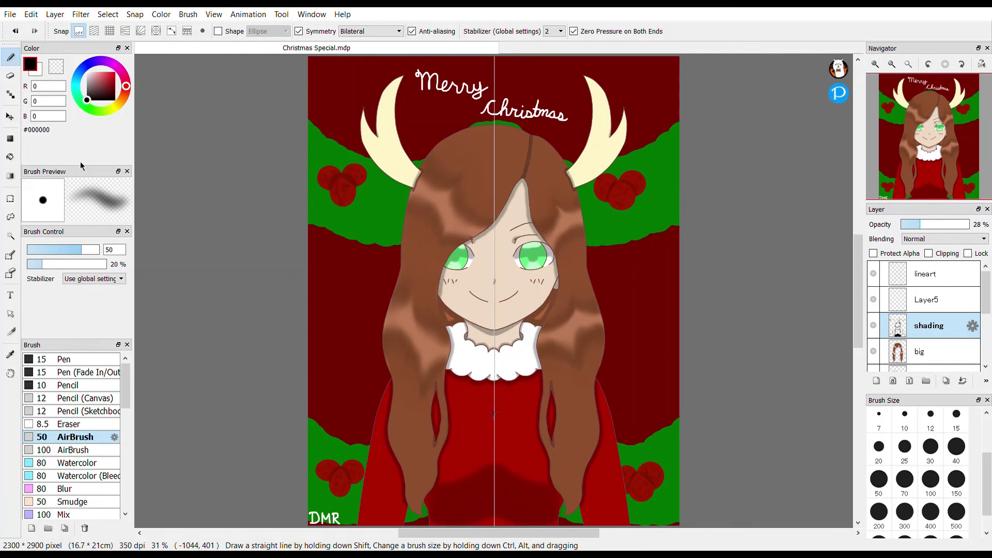
left_click(300, 32)
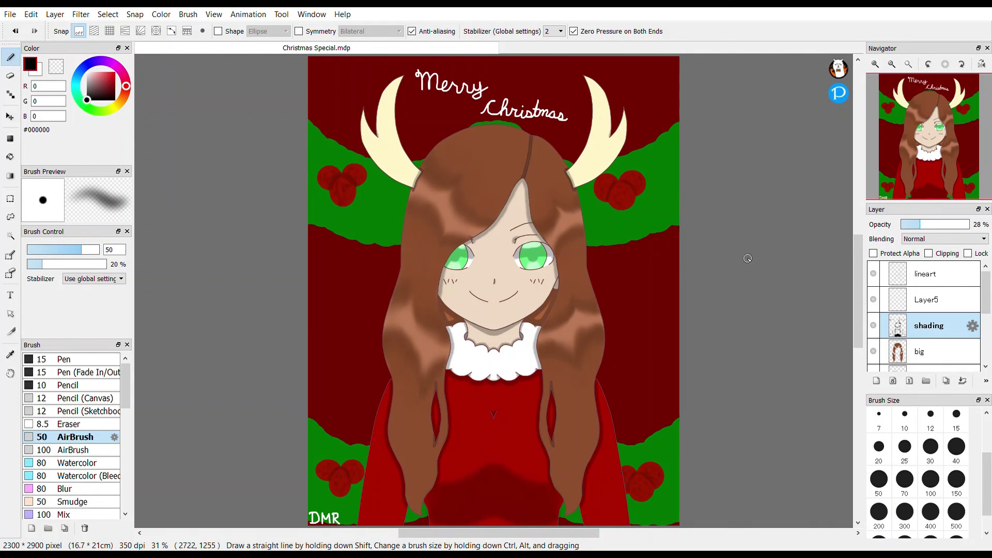